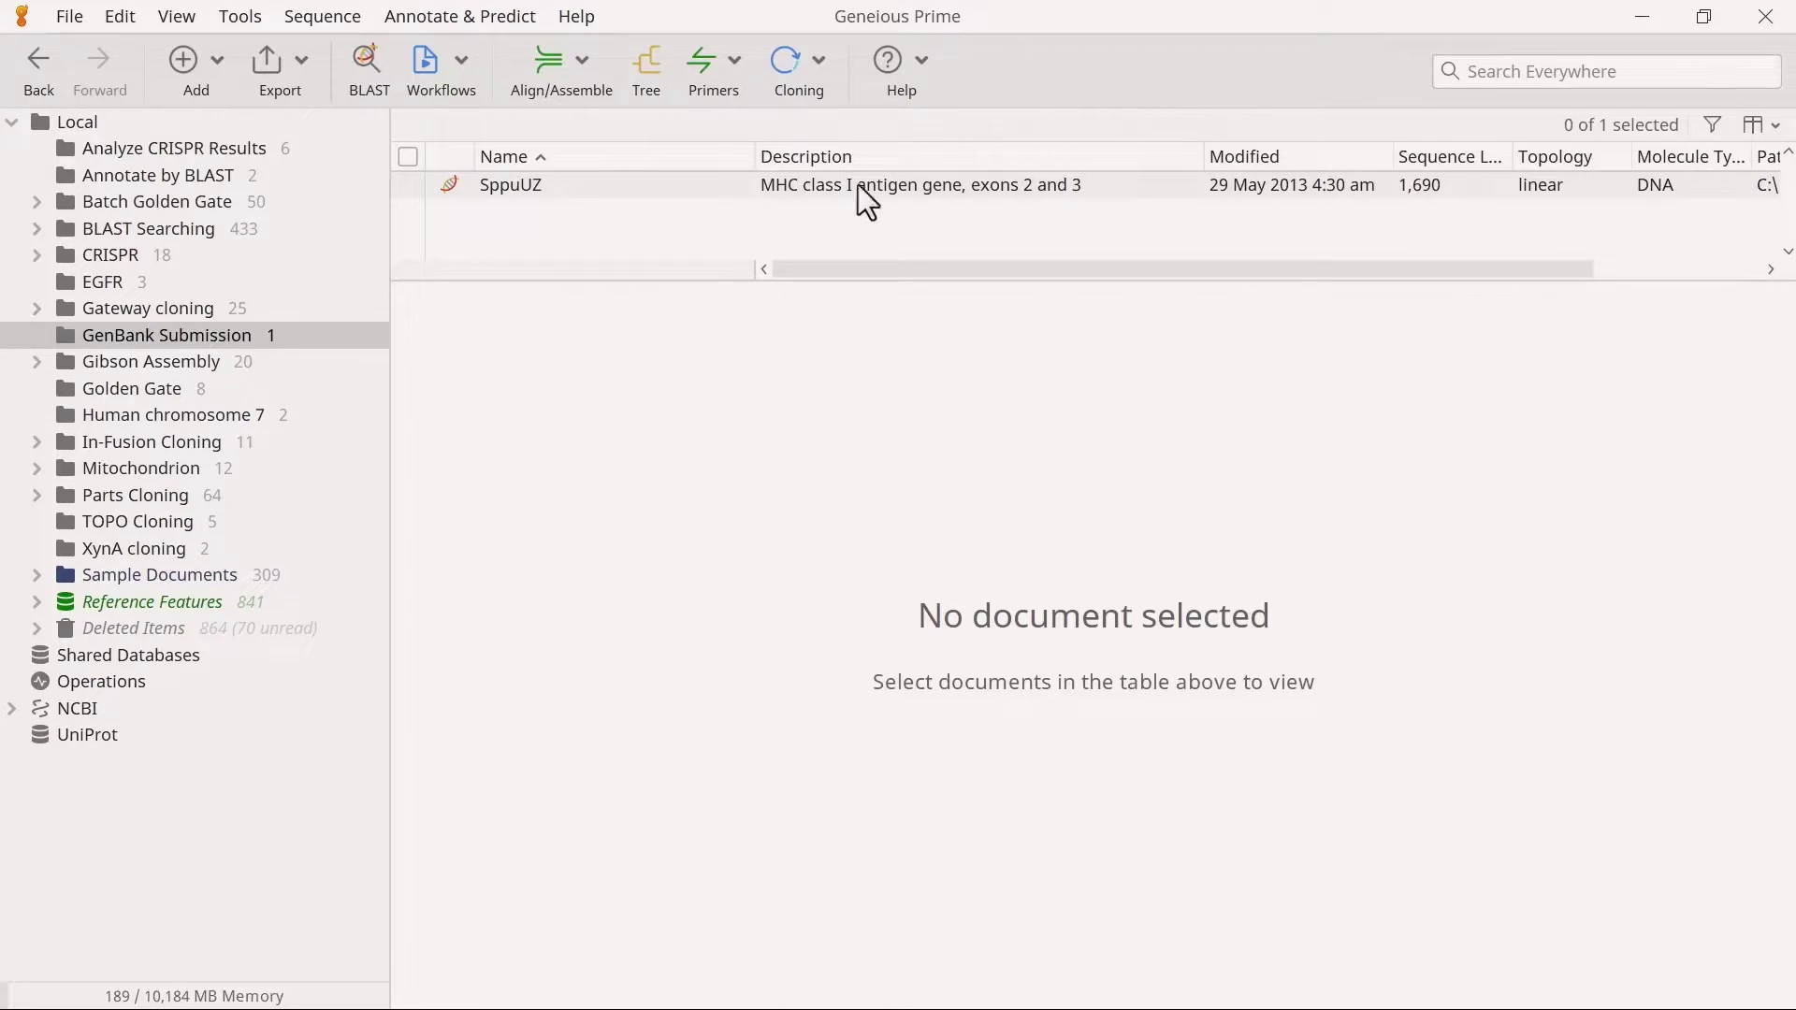
Step: Open the 1,690-bp SppuUZ sequence document from the document table
left_click(705, 191)
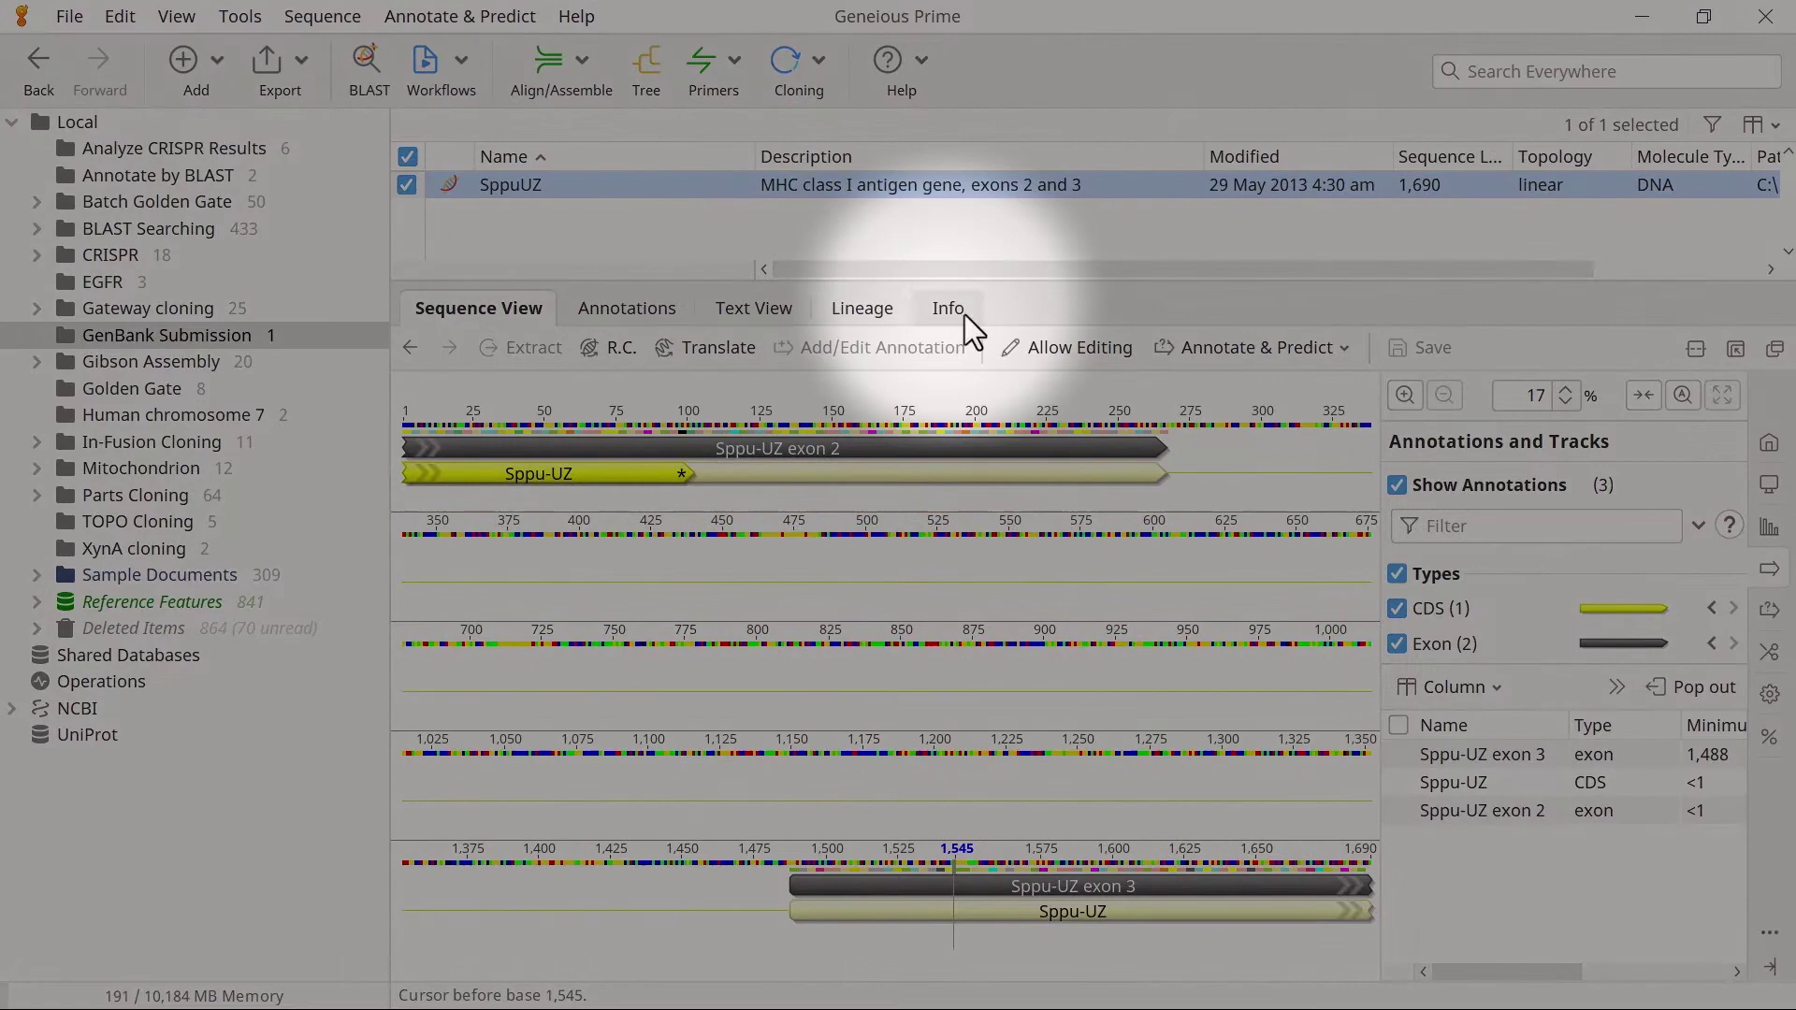
Step: Set the sequence's organism to Sphenodon punctatus in its properties
left_click(963, 316)
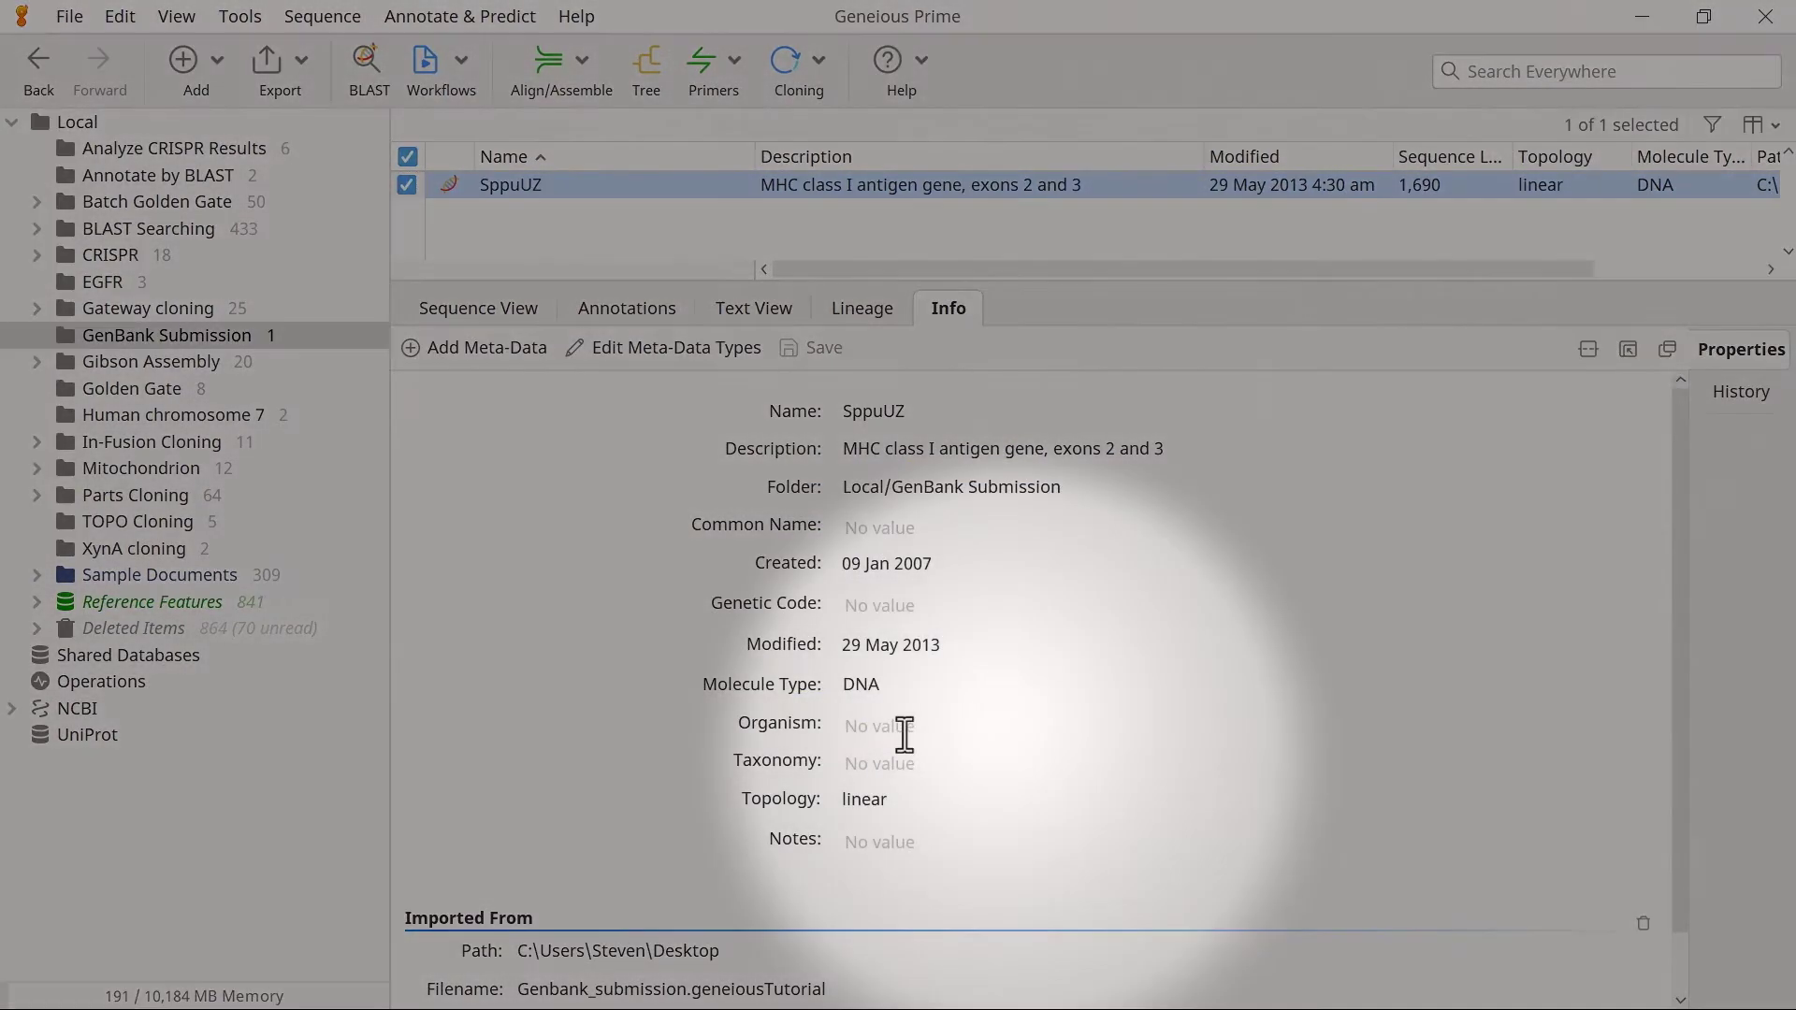
left_click(904, 734)
type("Sphenodon punctatus")
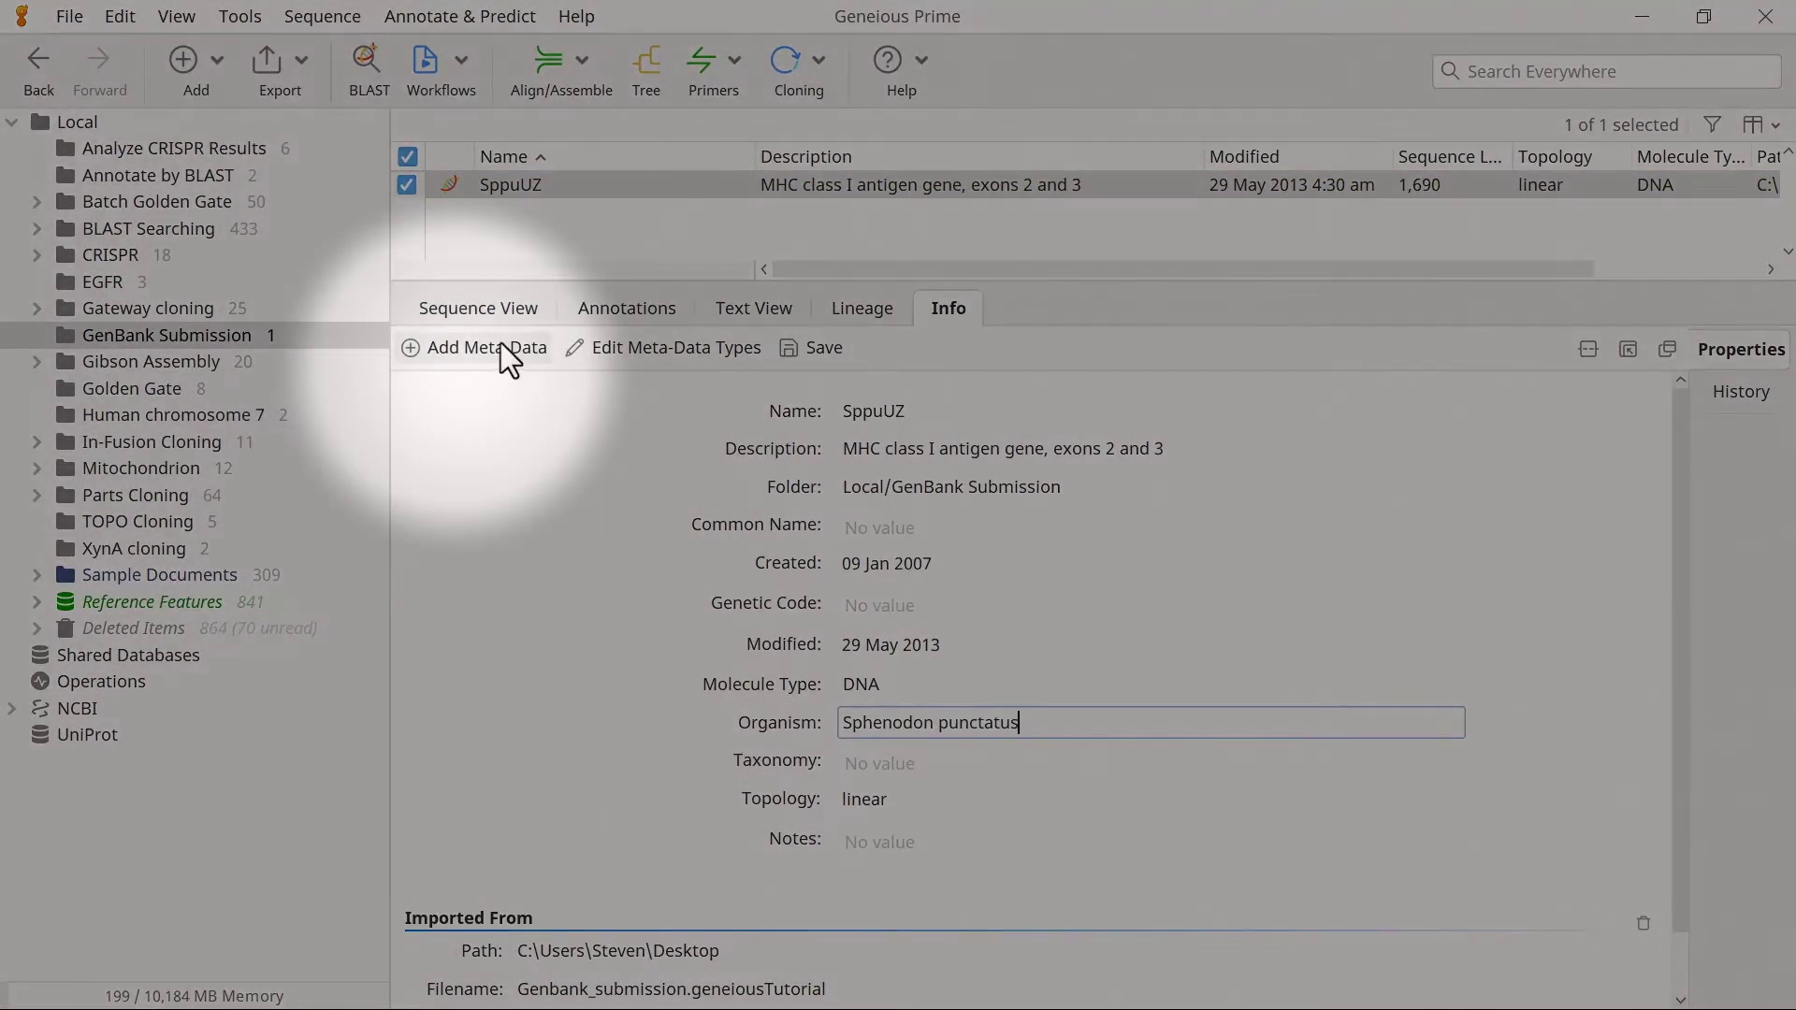
Step: Attach Genbank Submission metadata and set its Sequence ID to Sppu-UZ03
left_click(501, 345)
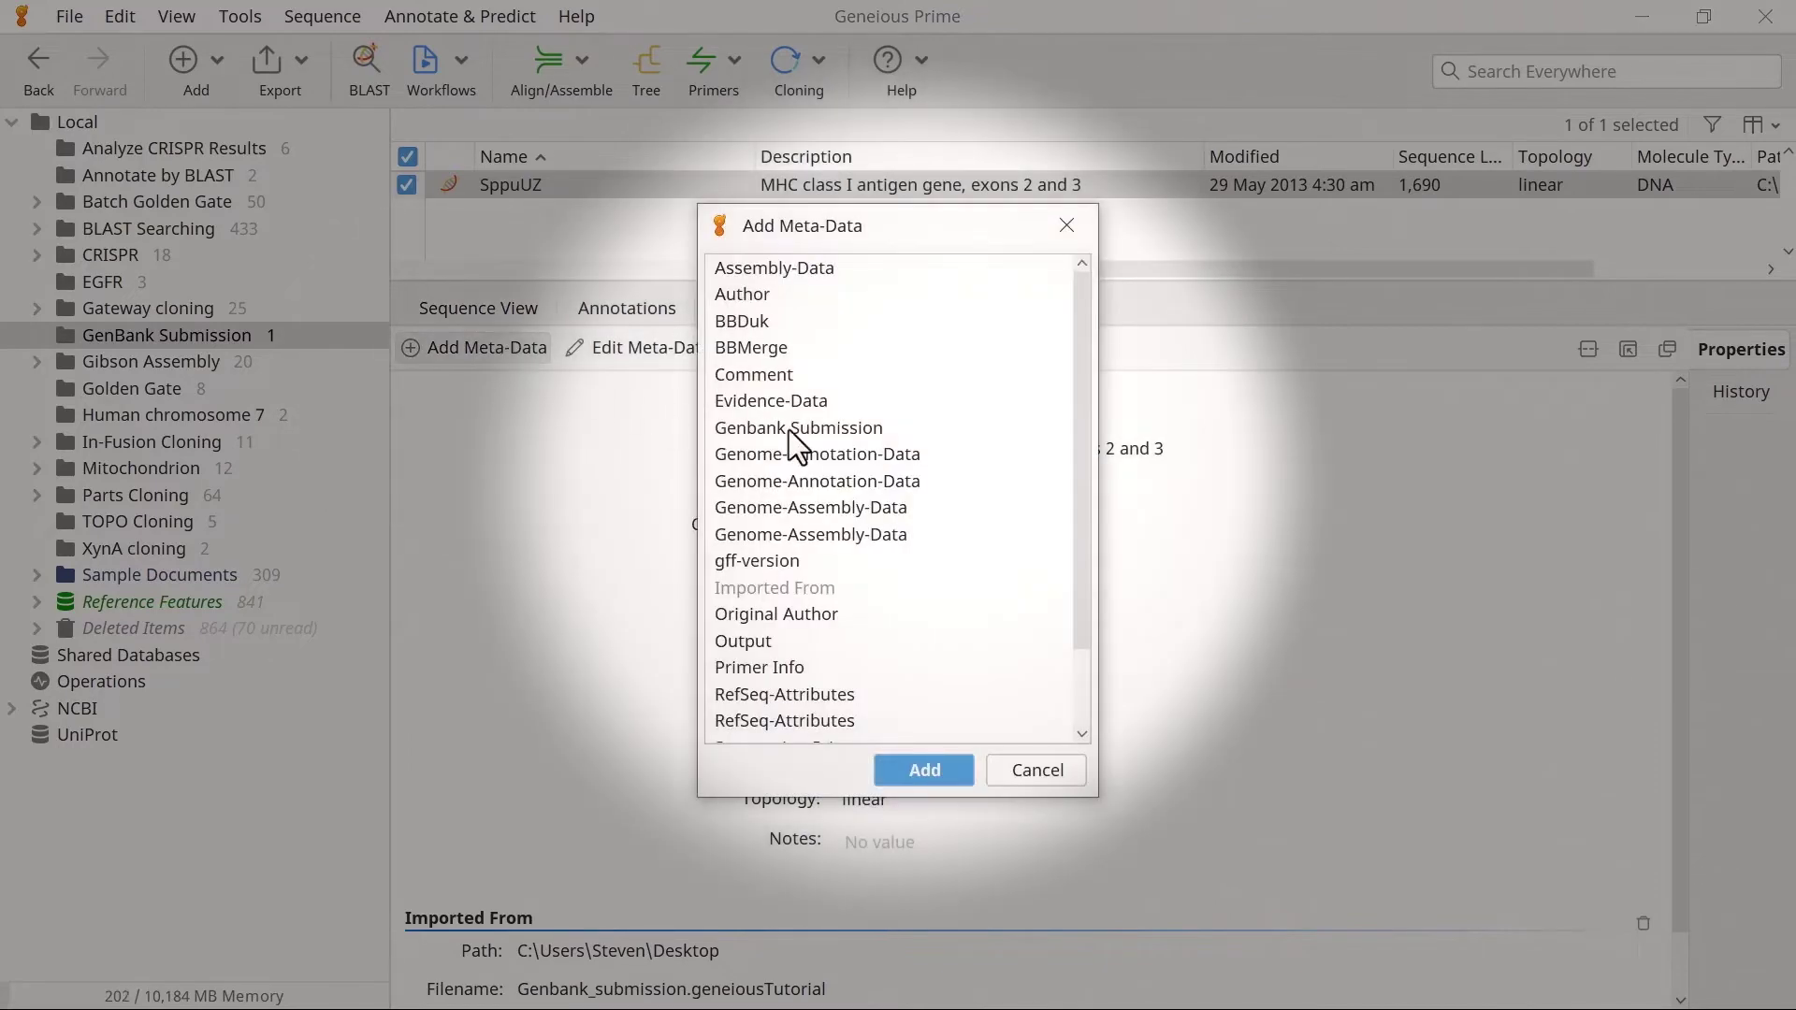
left_click(788, 430)
left_click(897, 770)
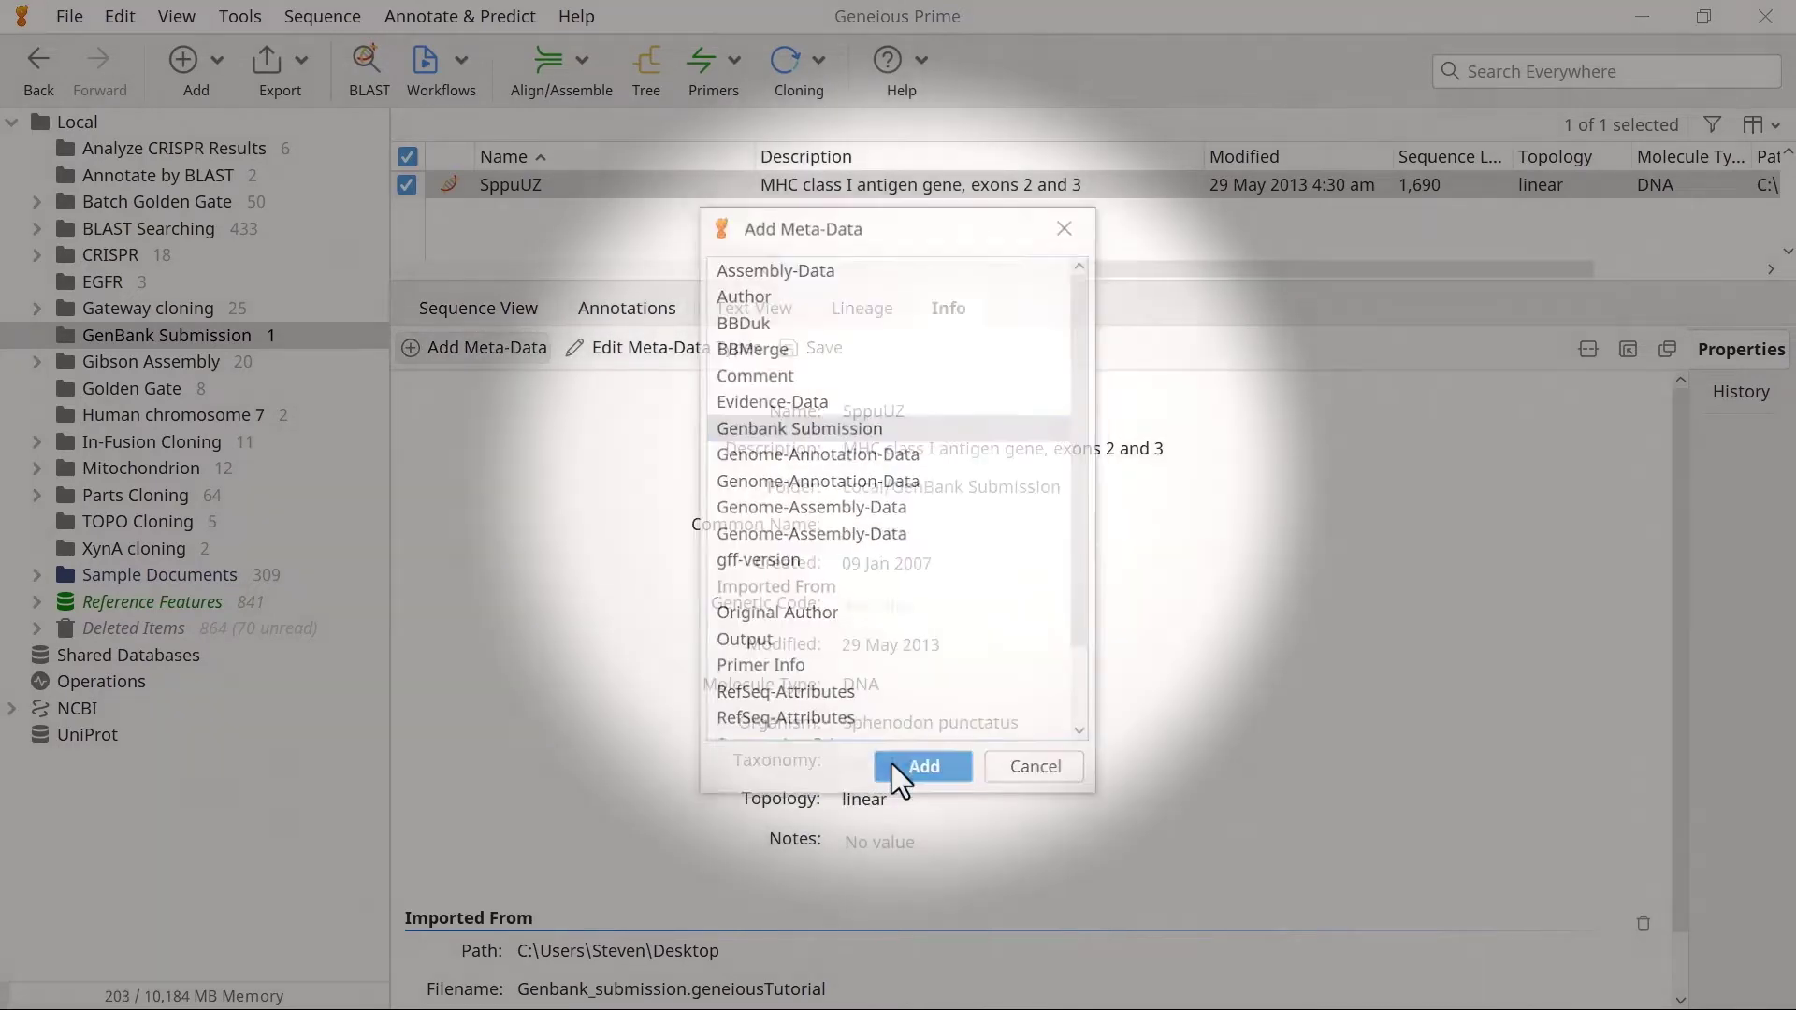
scroll(903, 765, "down", 5)
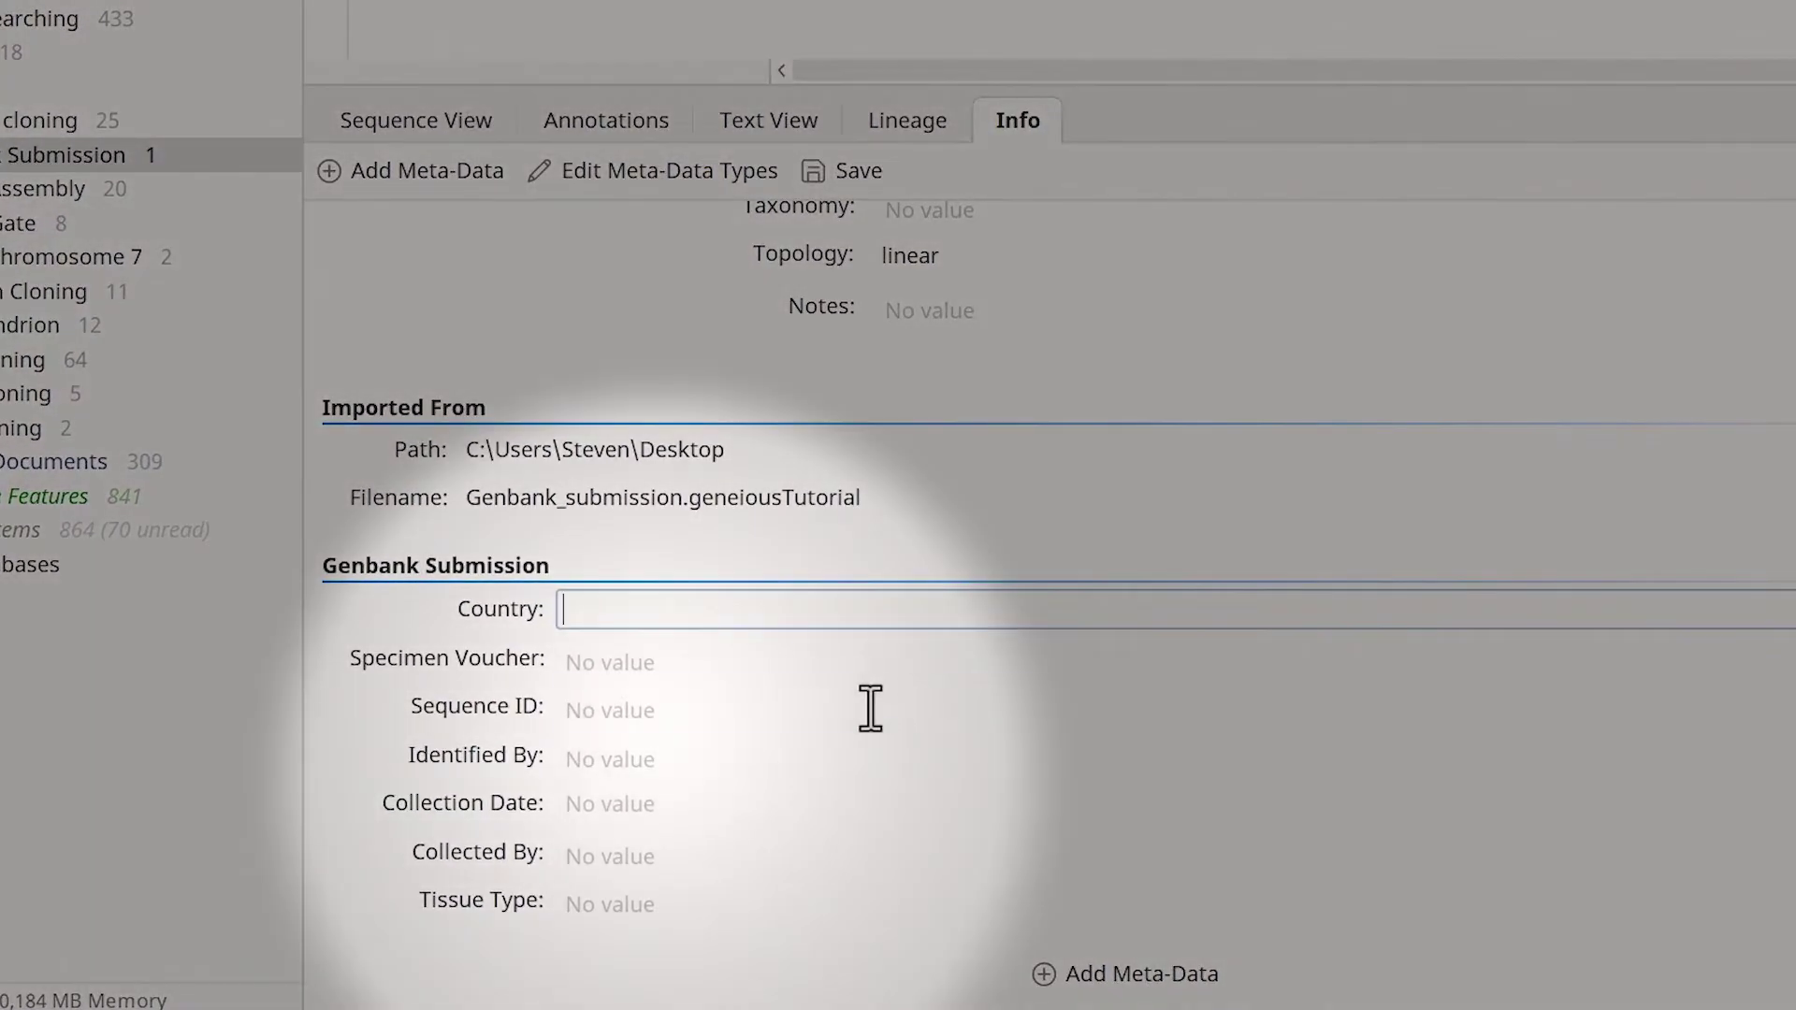
left_click(870, 708)
type("Sppu-UZ03")
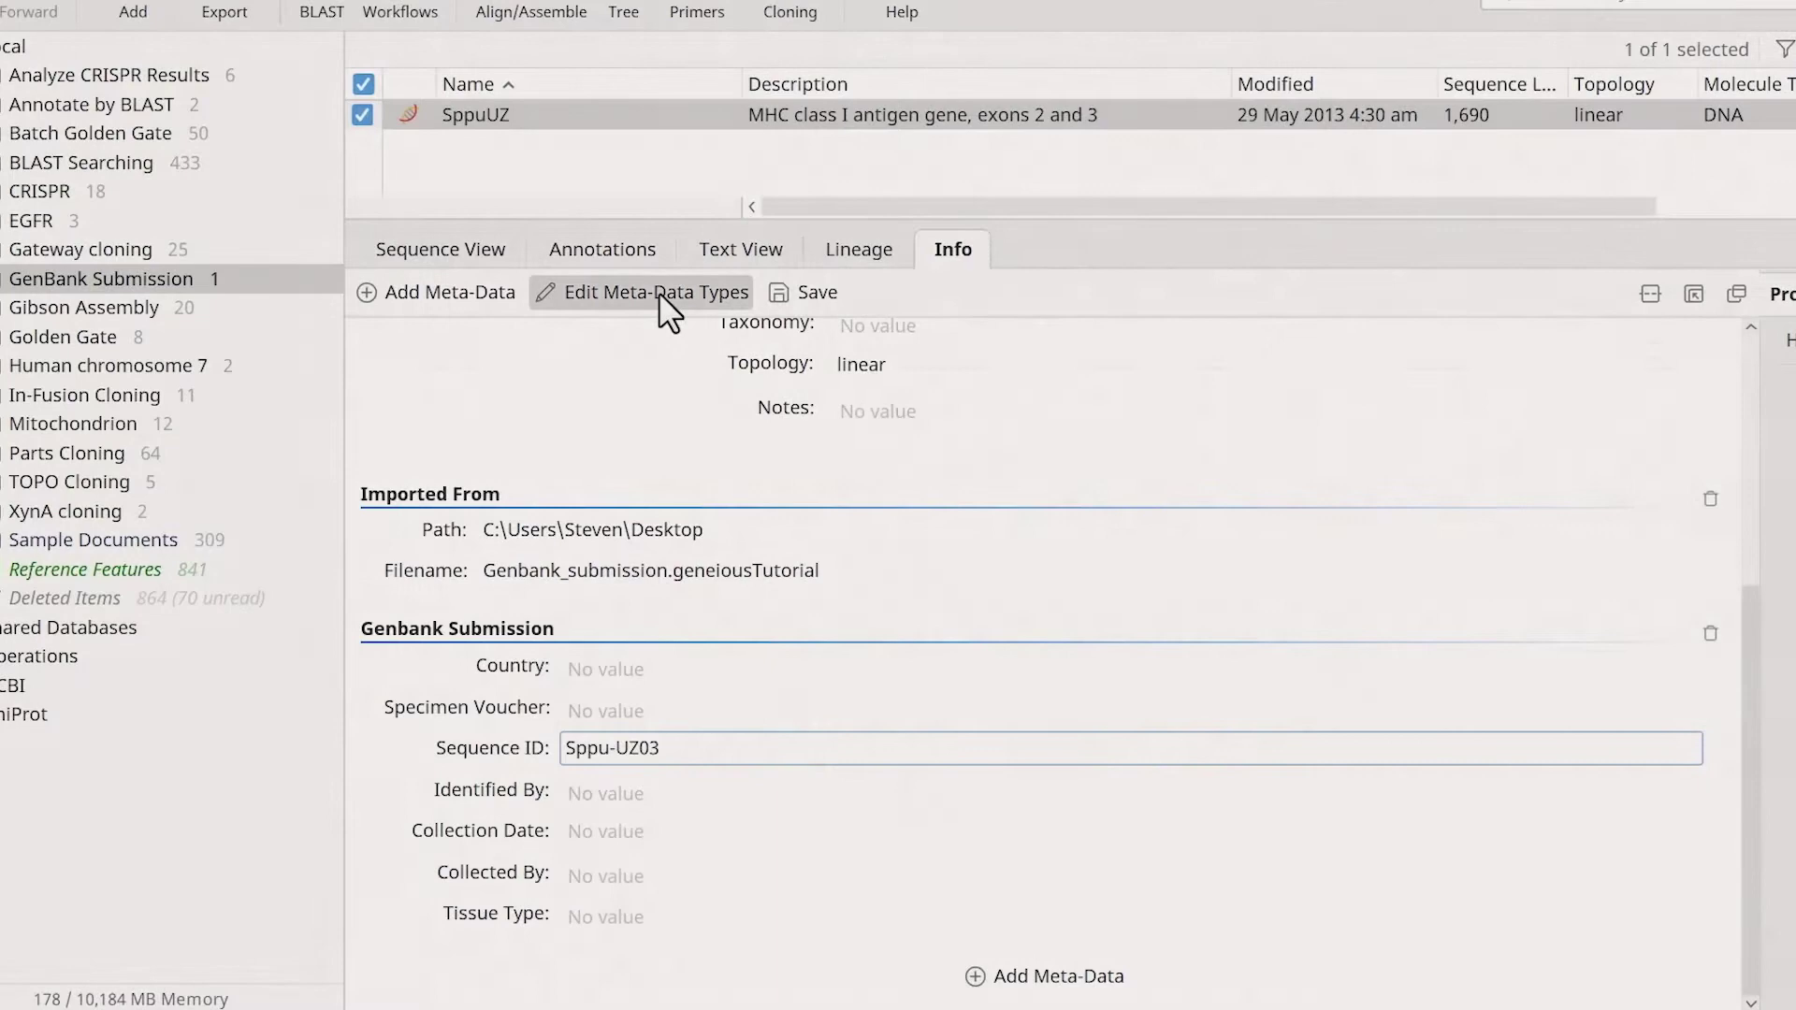
Step: Add an unconstrained Tissue Type text field after Collected By in the Genbank Submission type
left_click(658, 292)
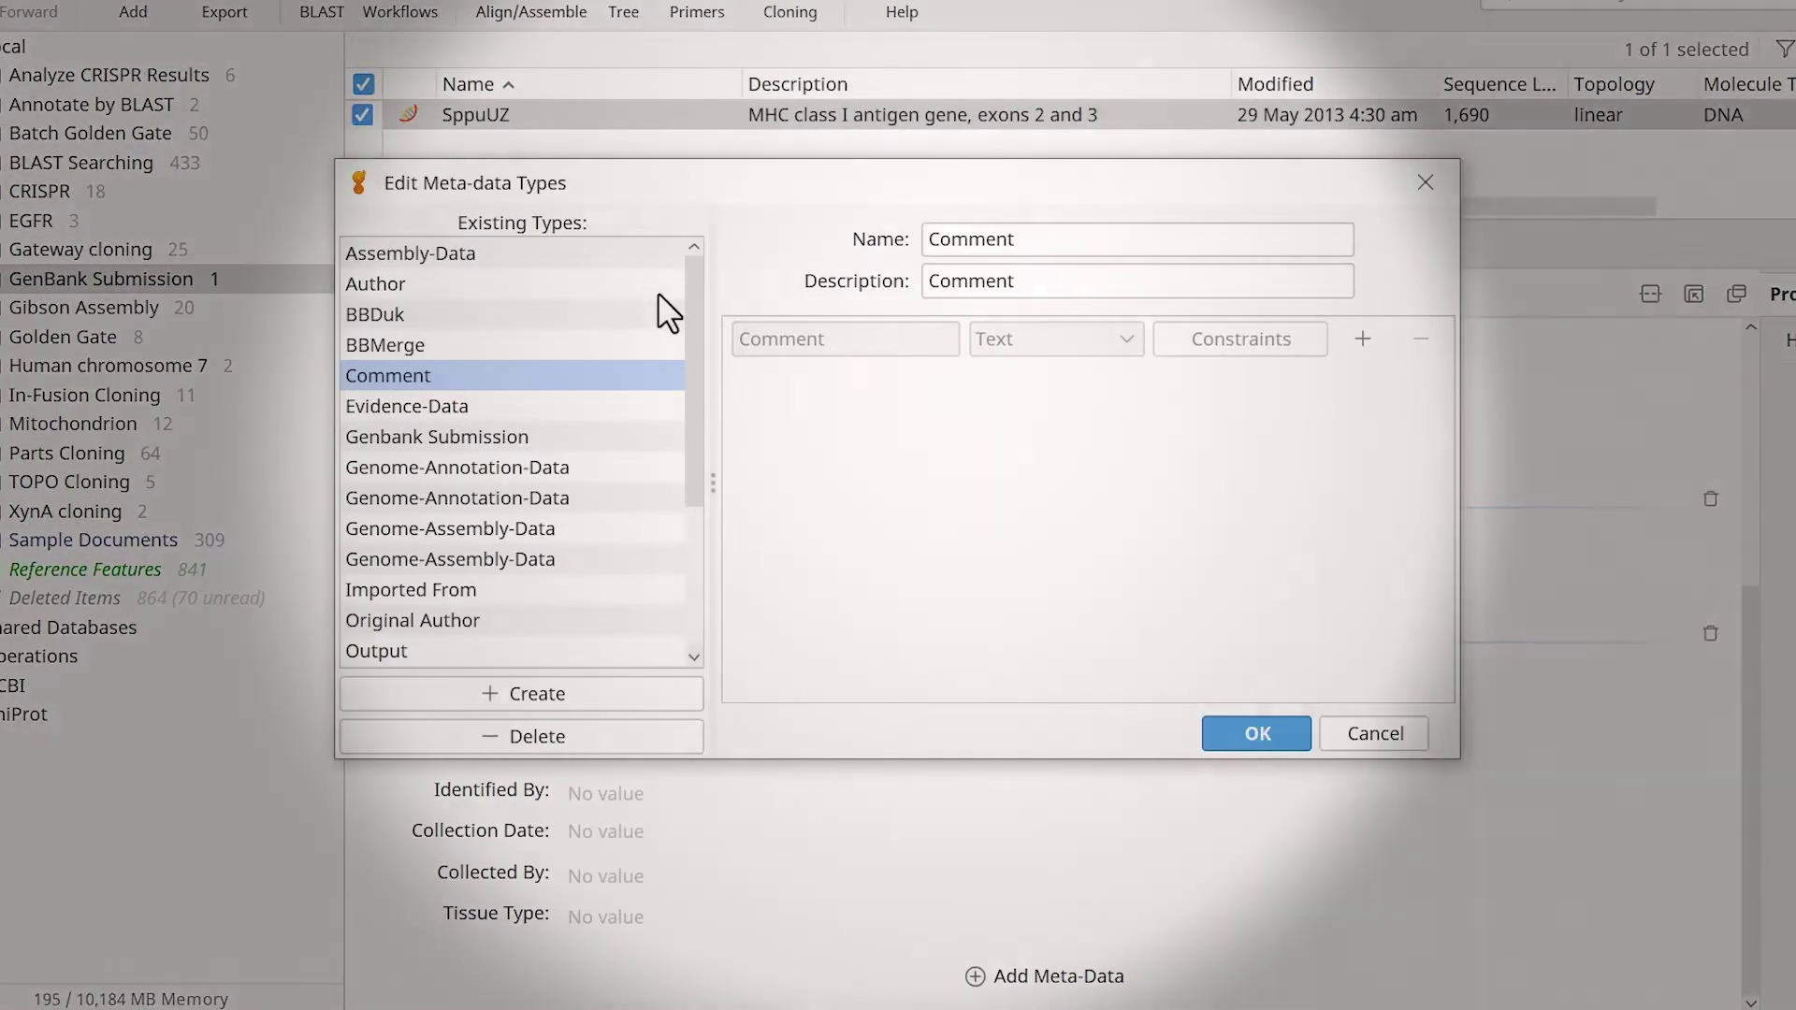
left_click(606, 435)
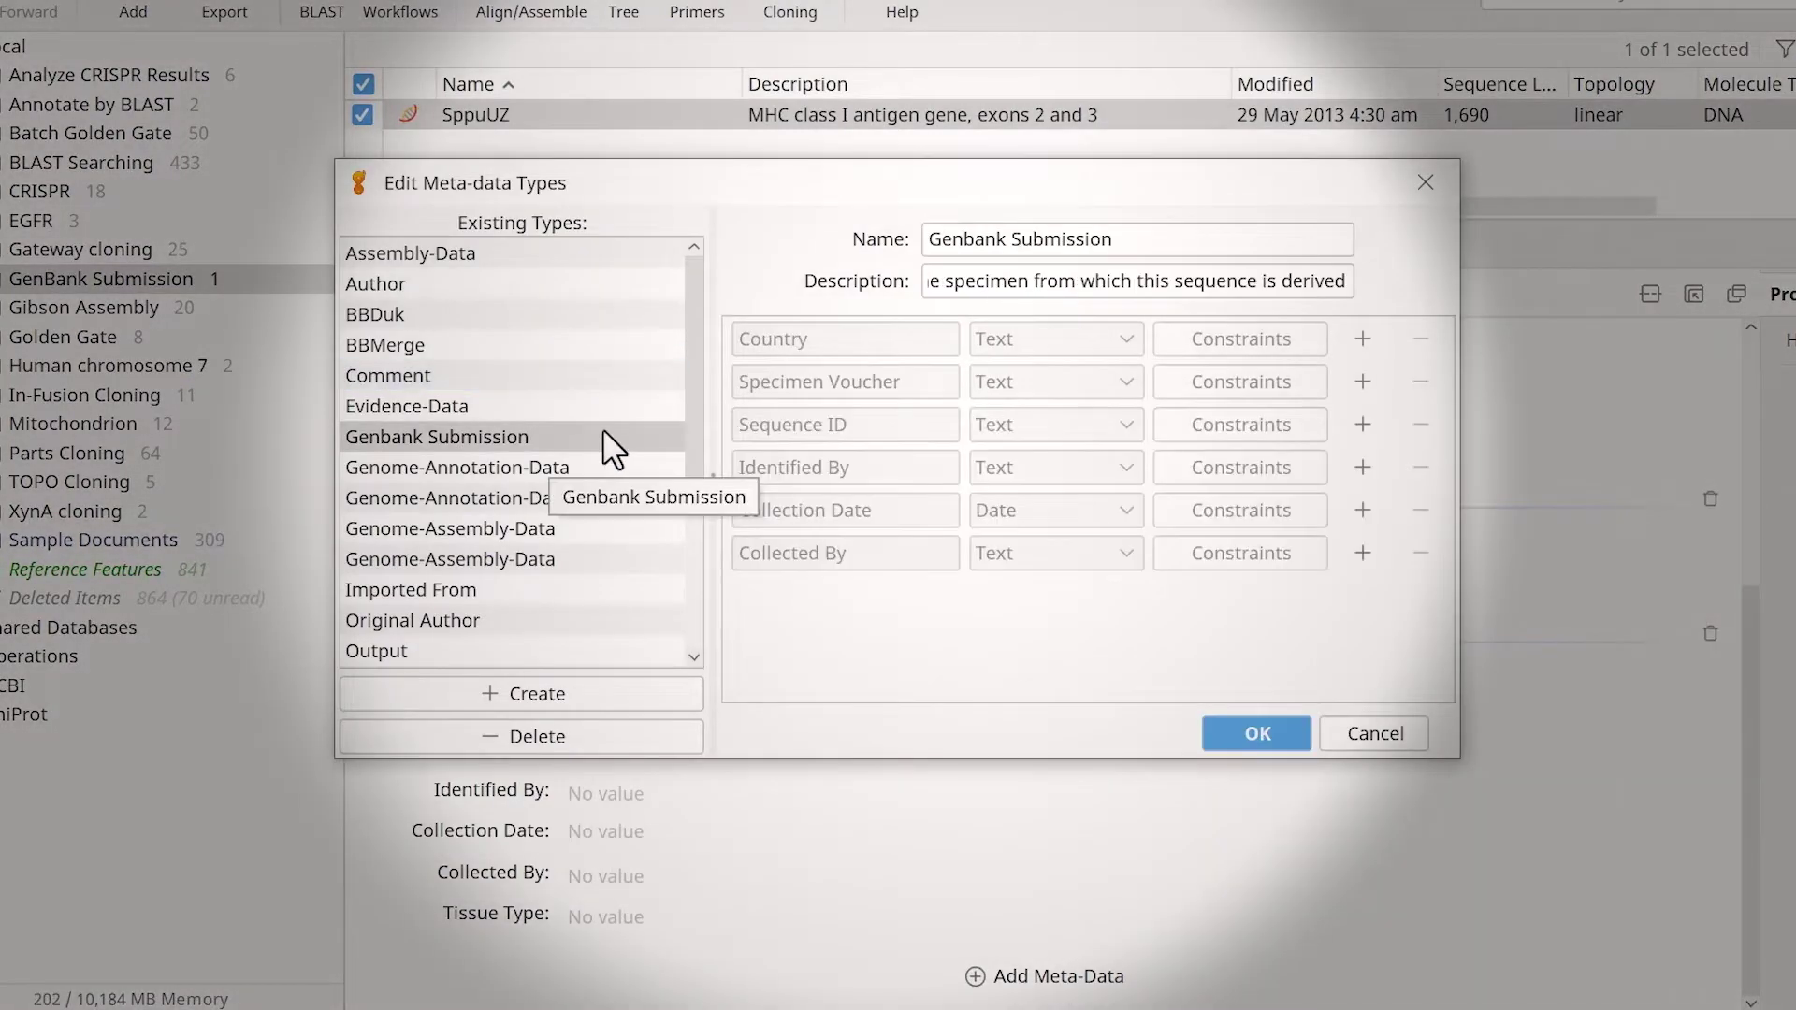
left_click(1362, 553)
type("Tissue Type")
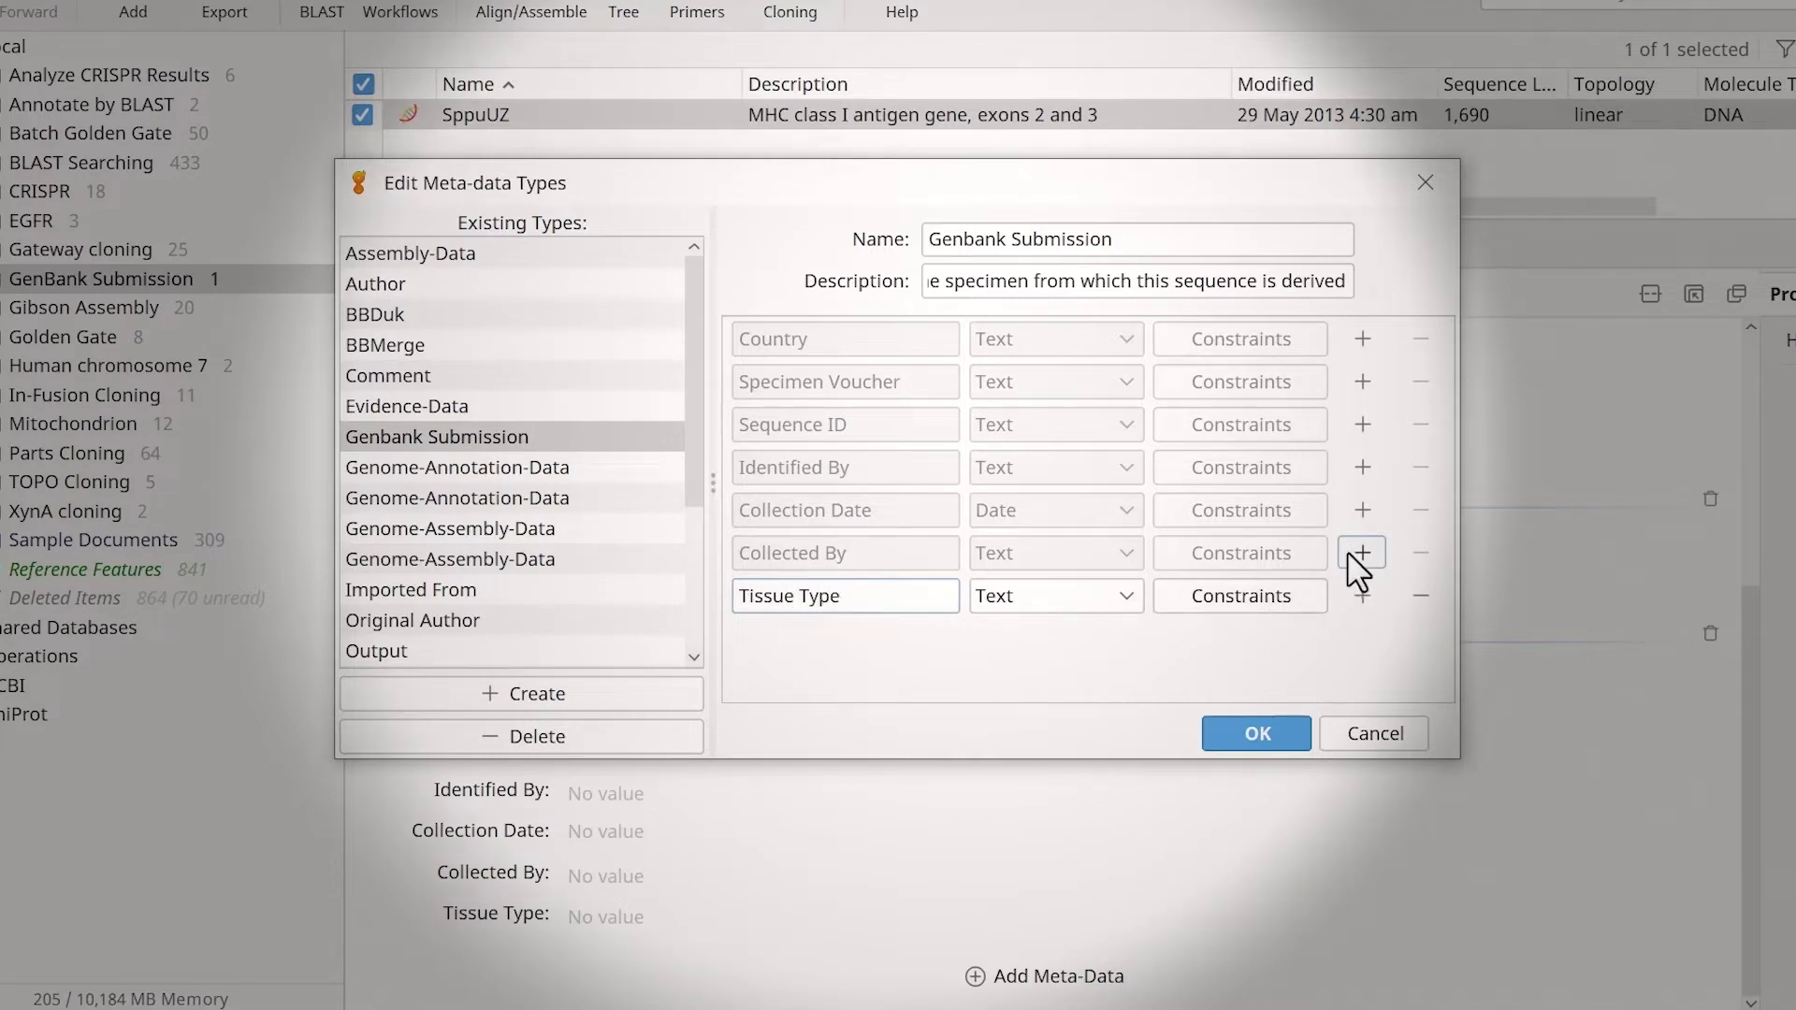
left_click(1292, 598)
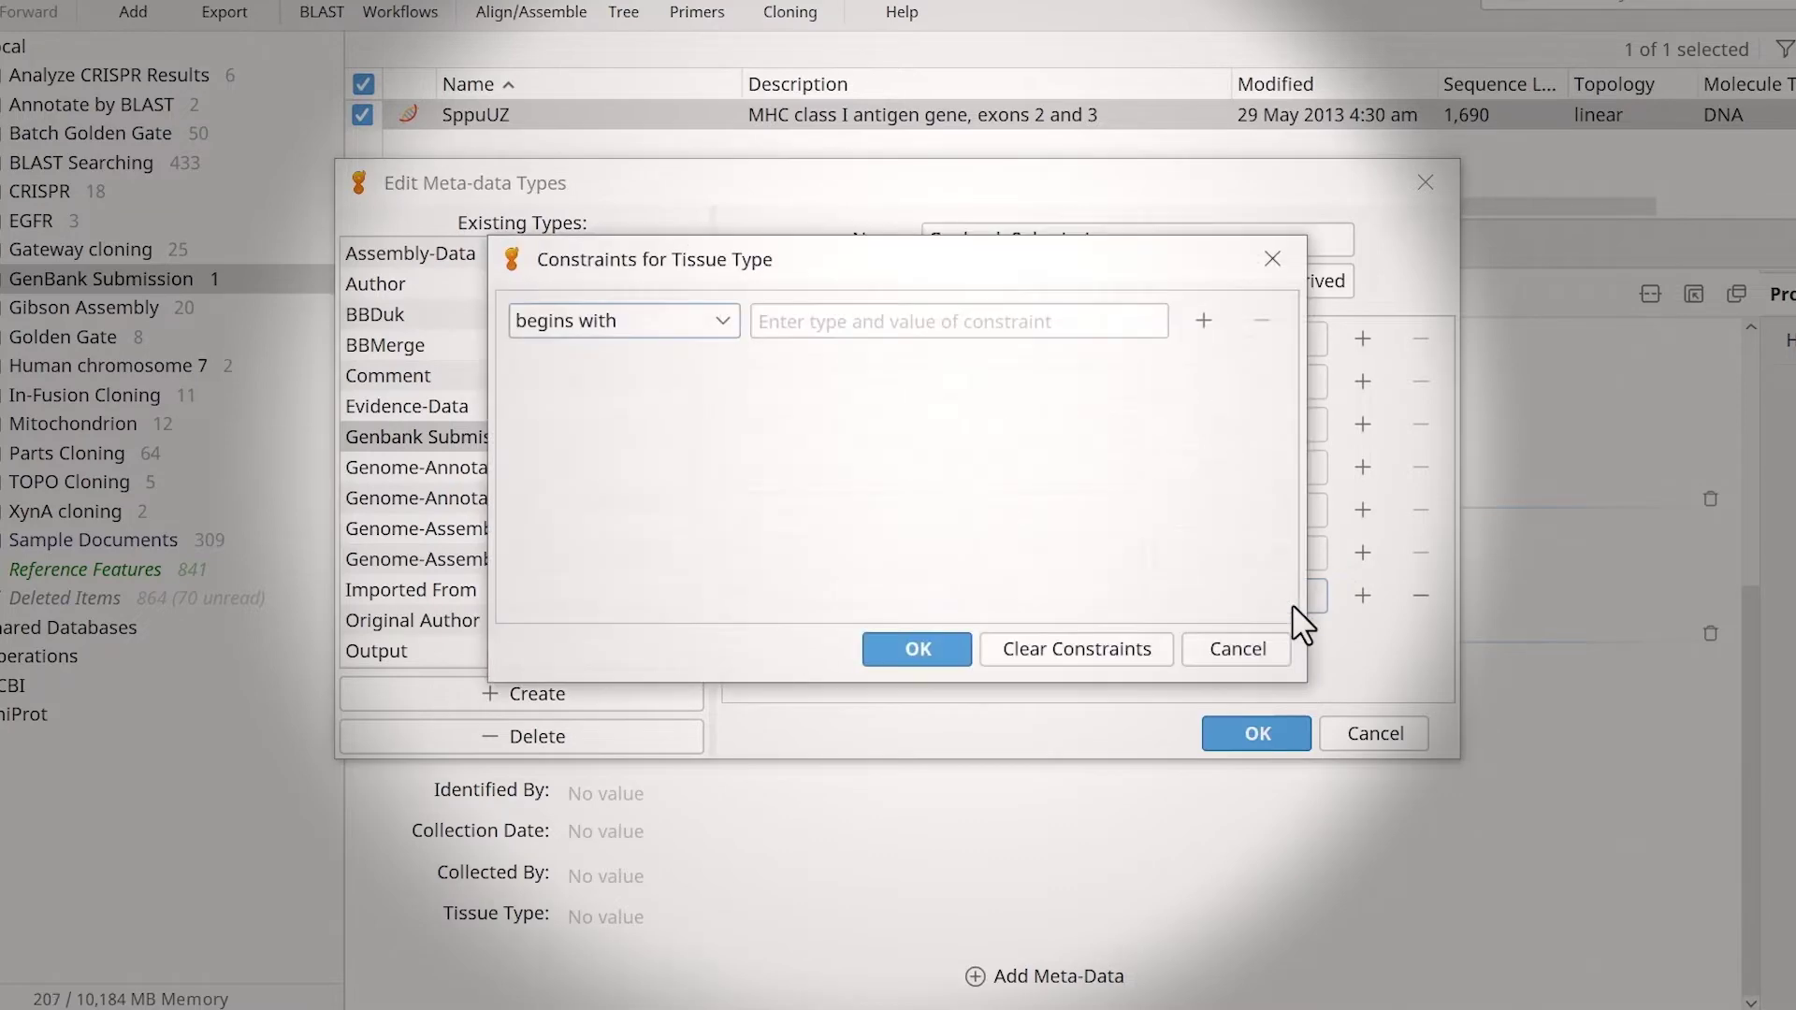
left_click(1247, 645)
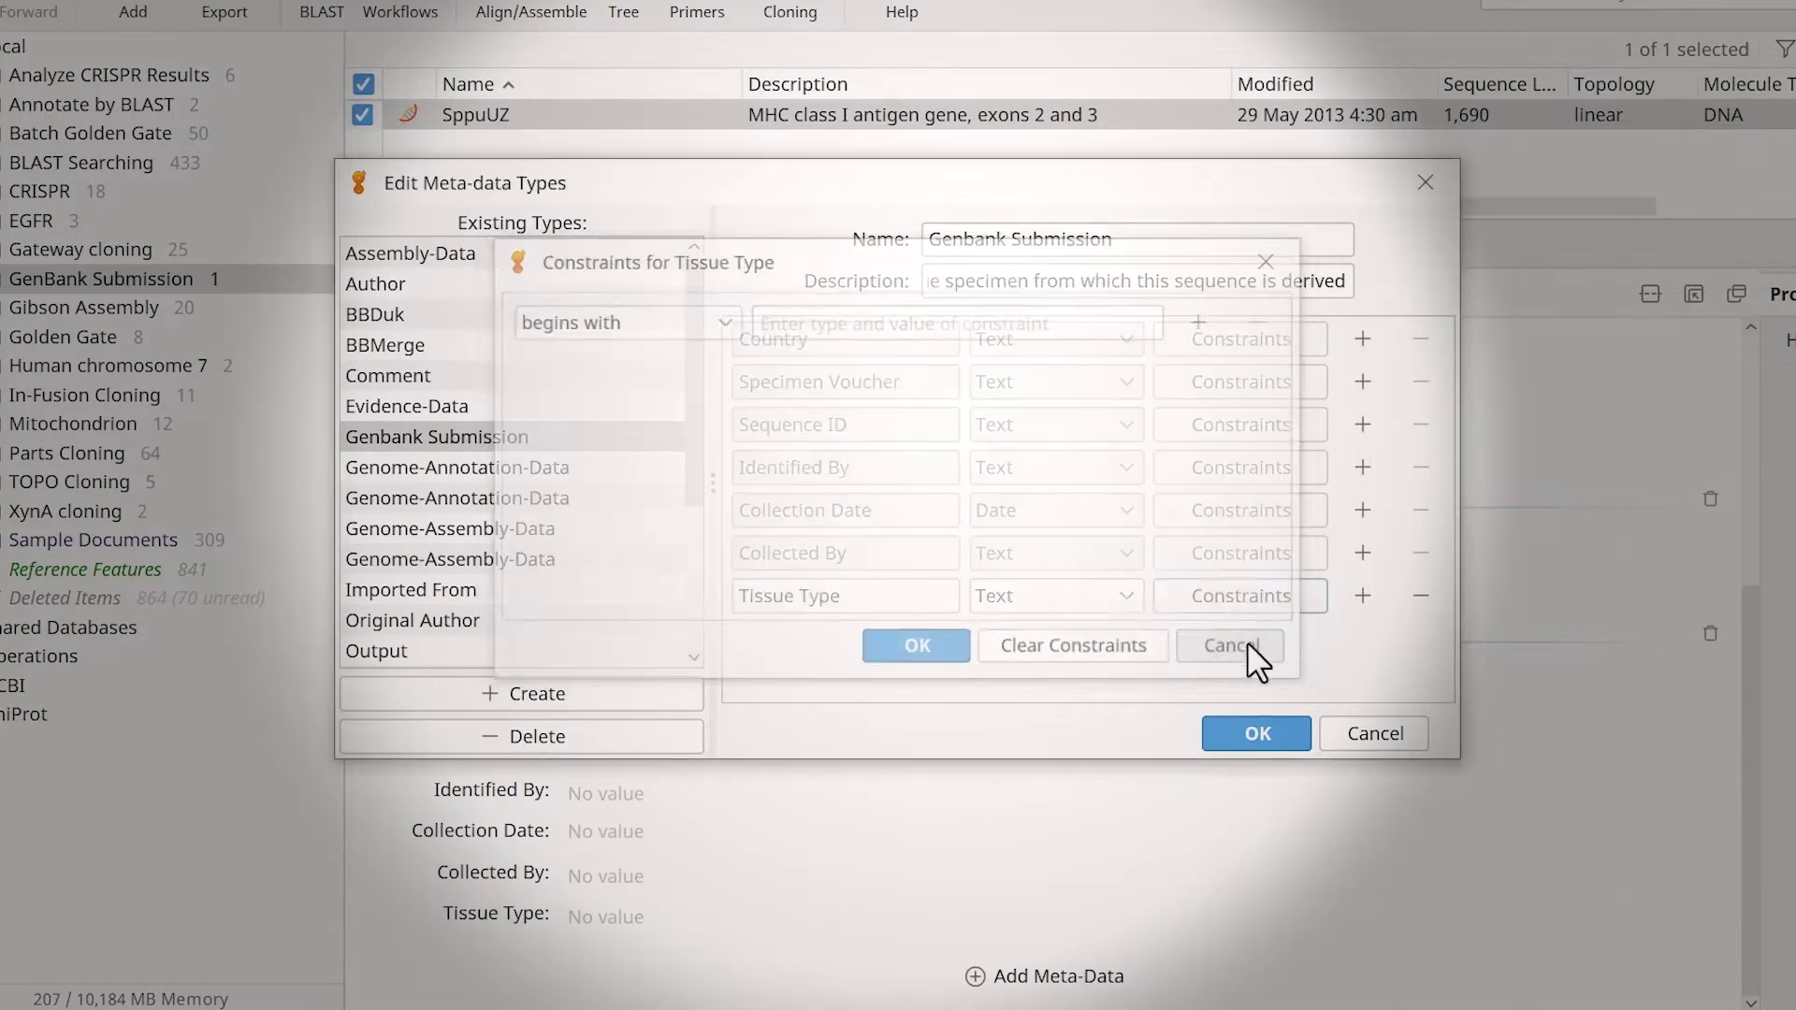
left_click(1254, 733)
Step: Enter Blood as the Tissue Type and save the metadata changes
left_click(598, 914)
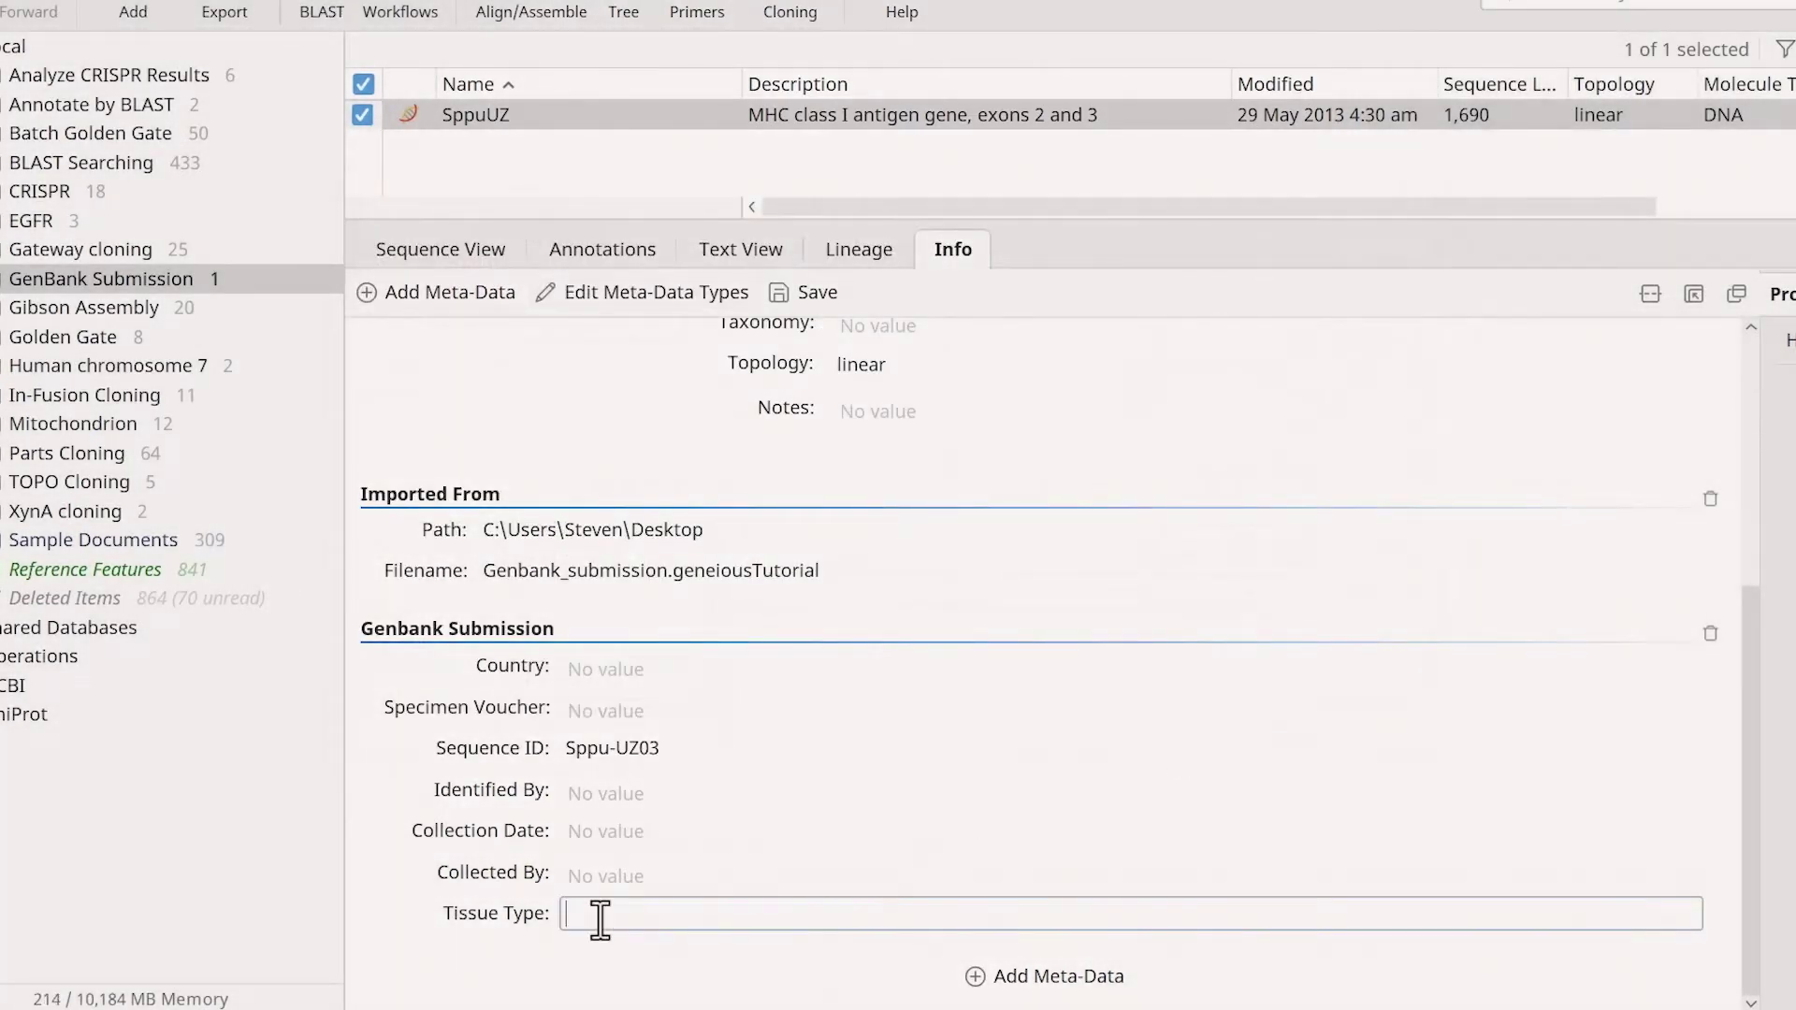
type("Blood")
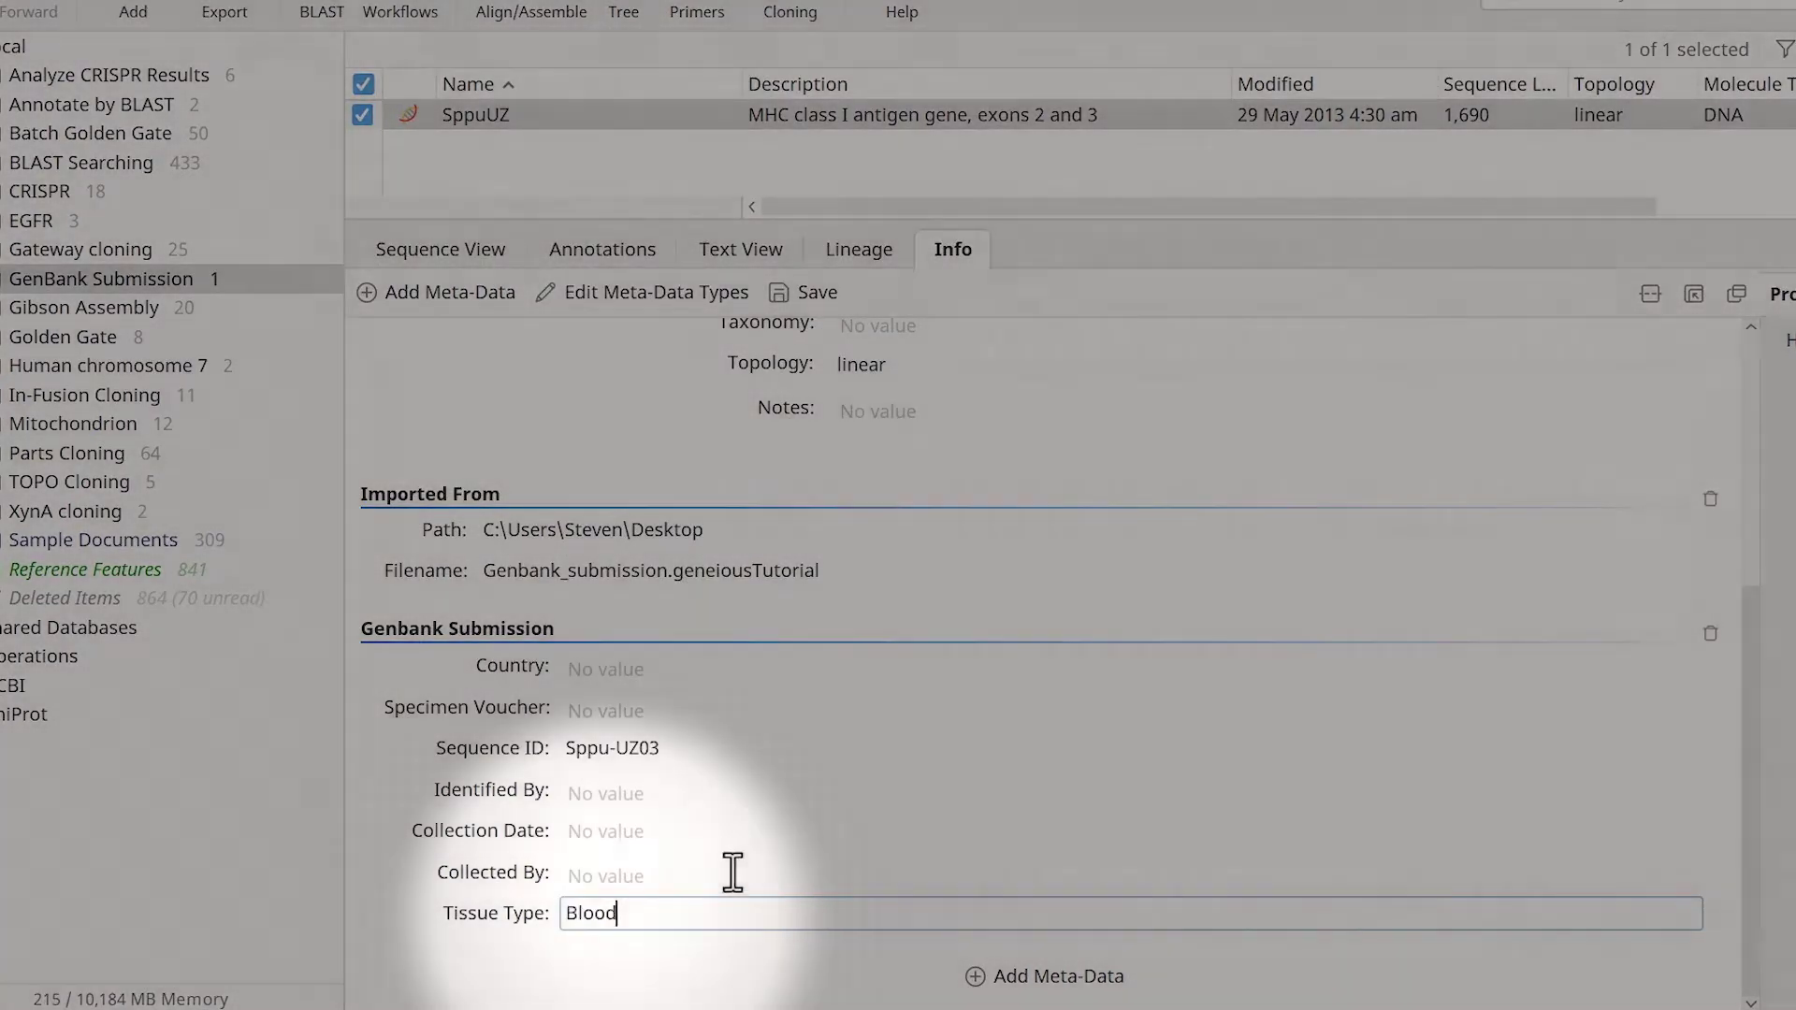
left_click(732, 872)
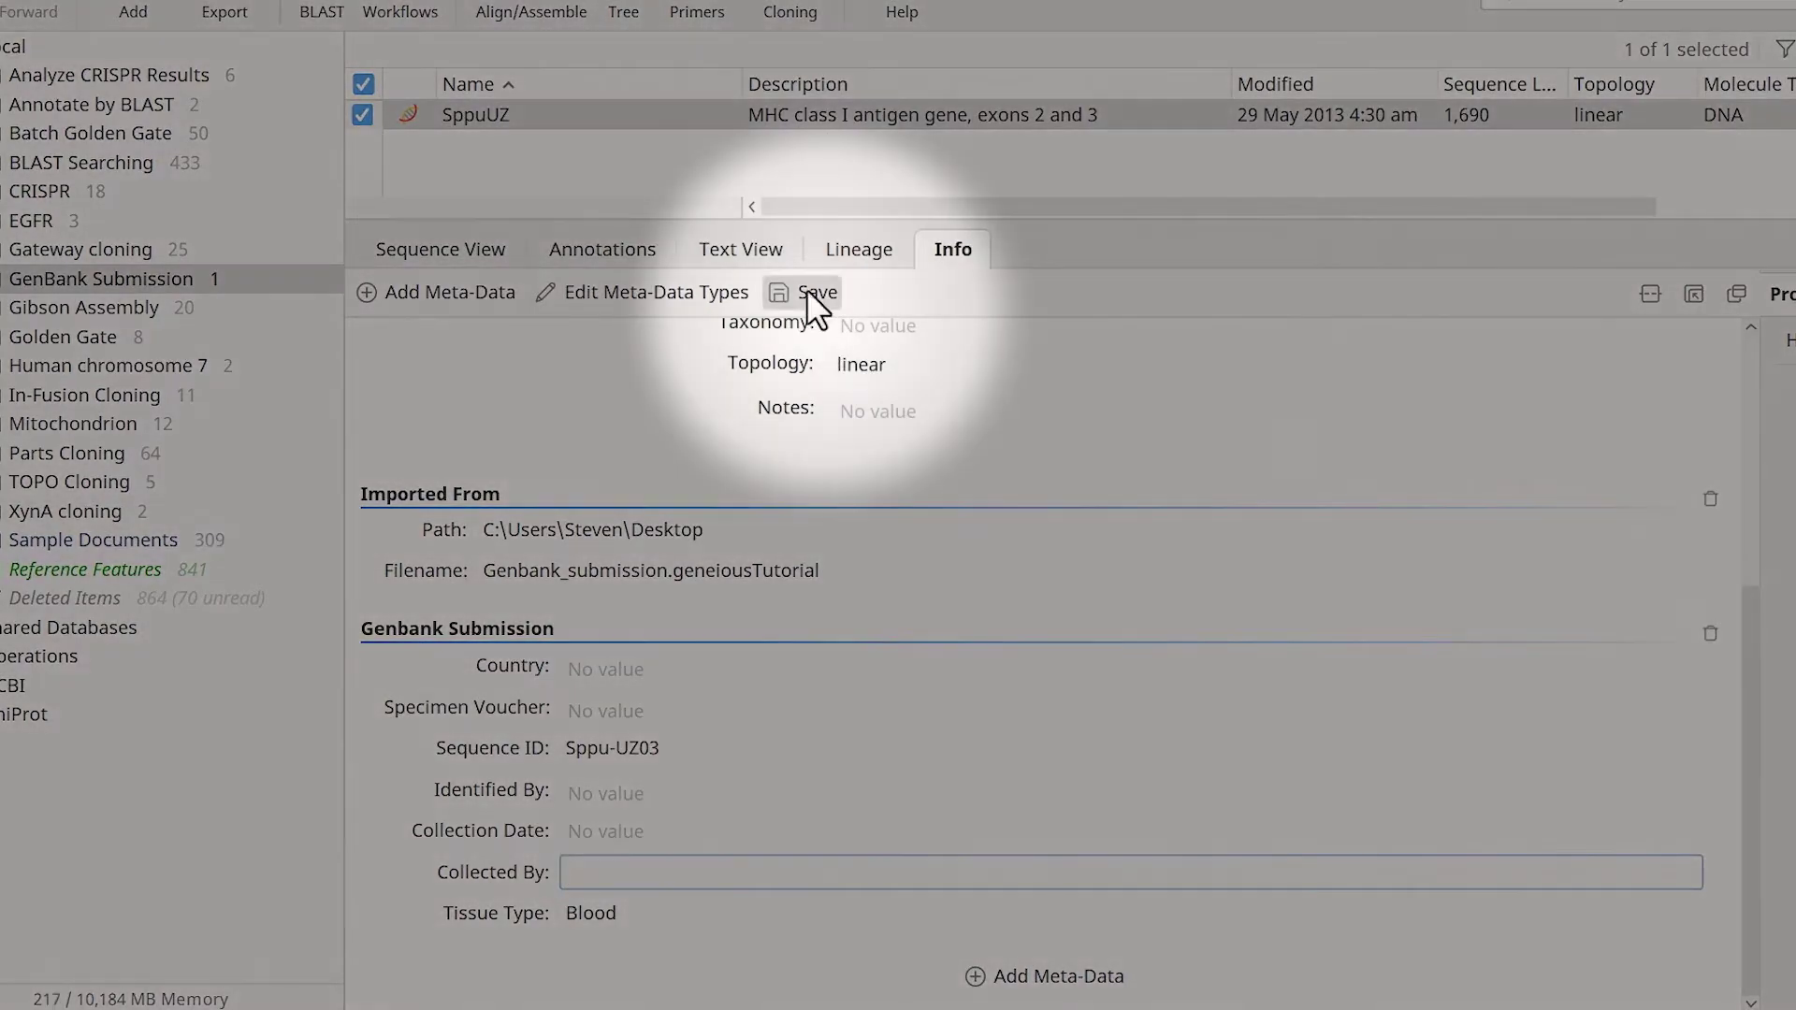
left_click(806, 289)
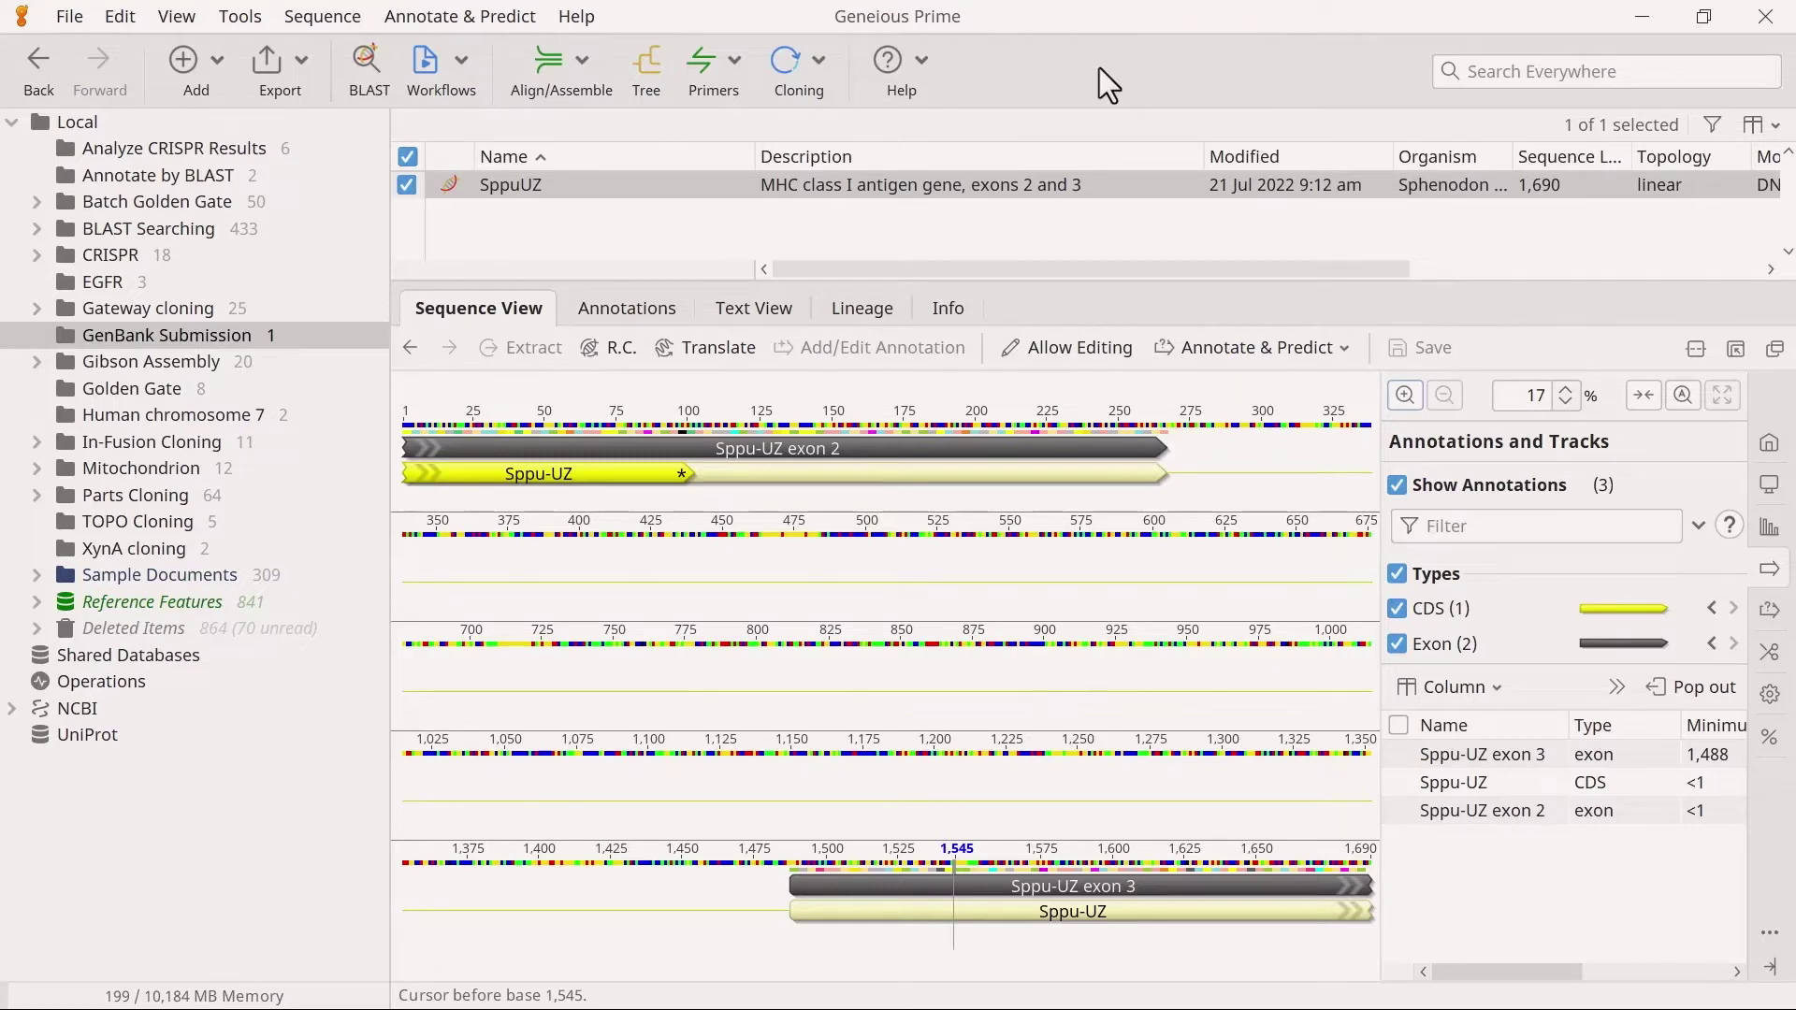
Step: Select all bases and start a Gene-type annotation named Sppu-UZ
key("ctrl+a")
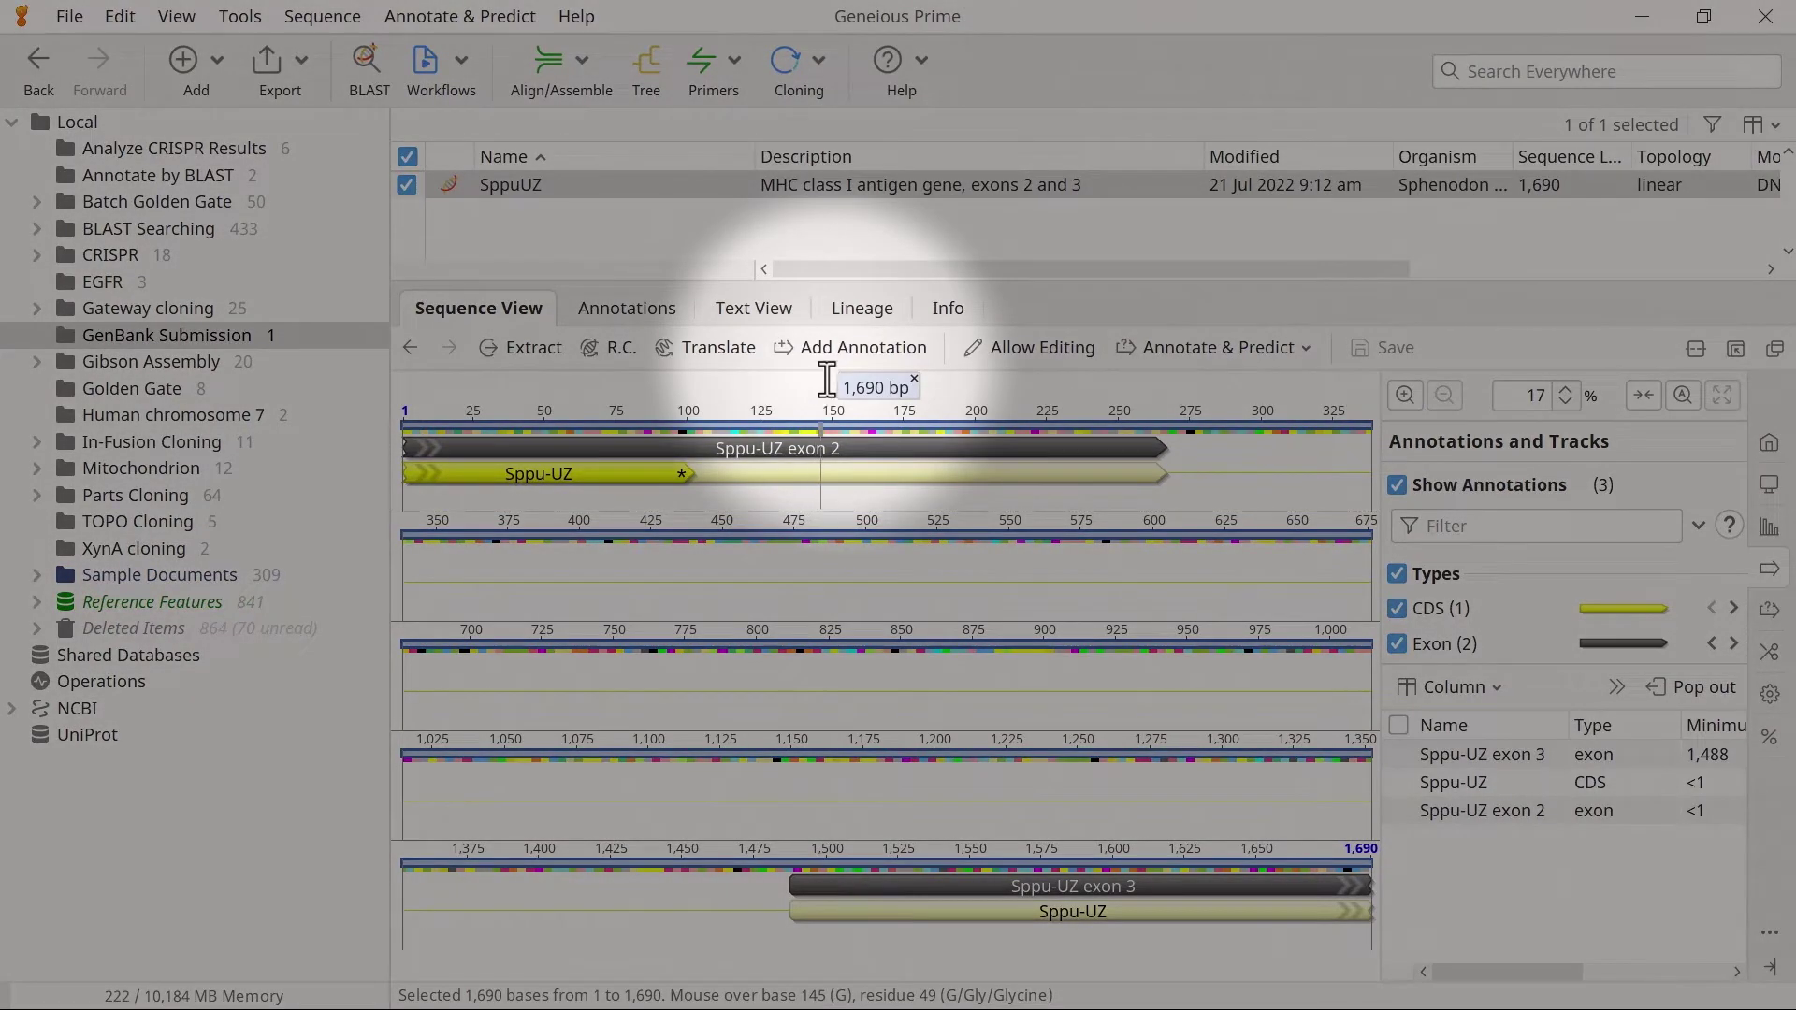
left_click(839, 357)
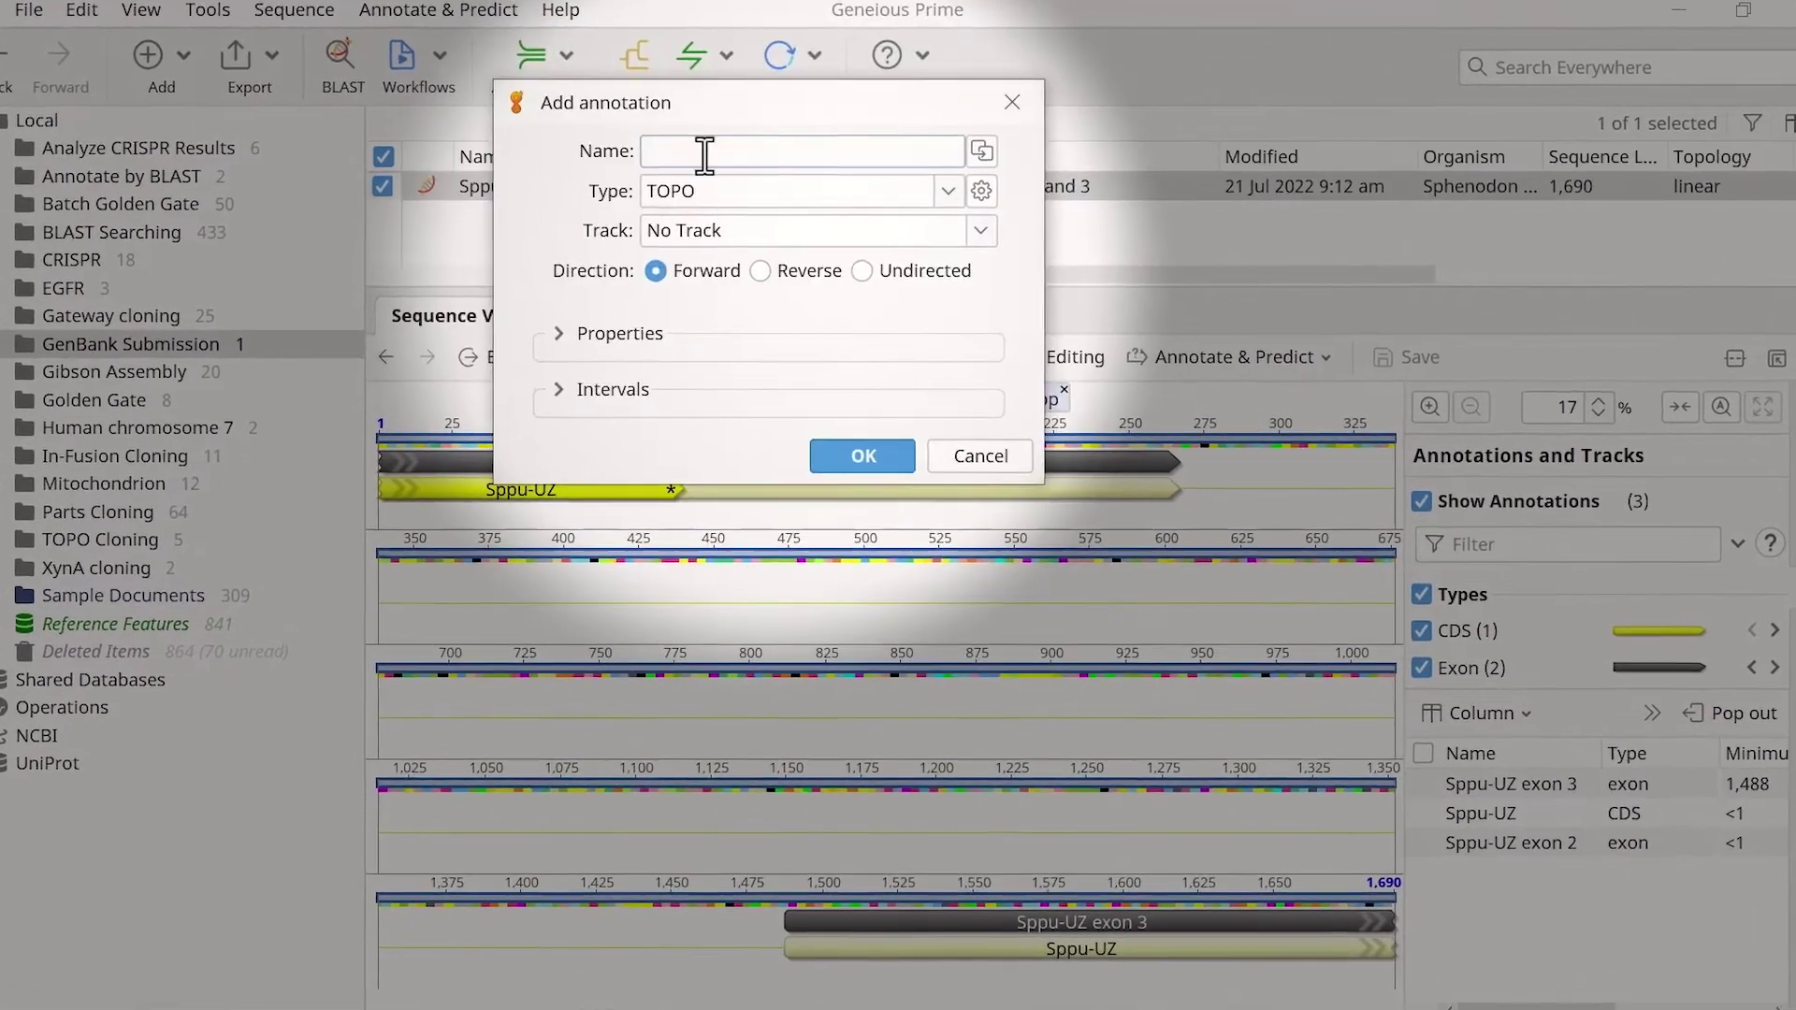
type("Sppu-UZ")
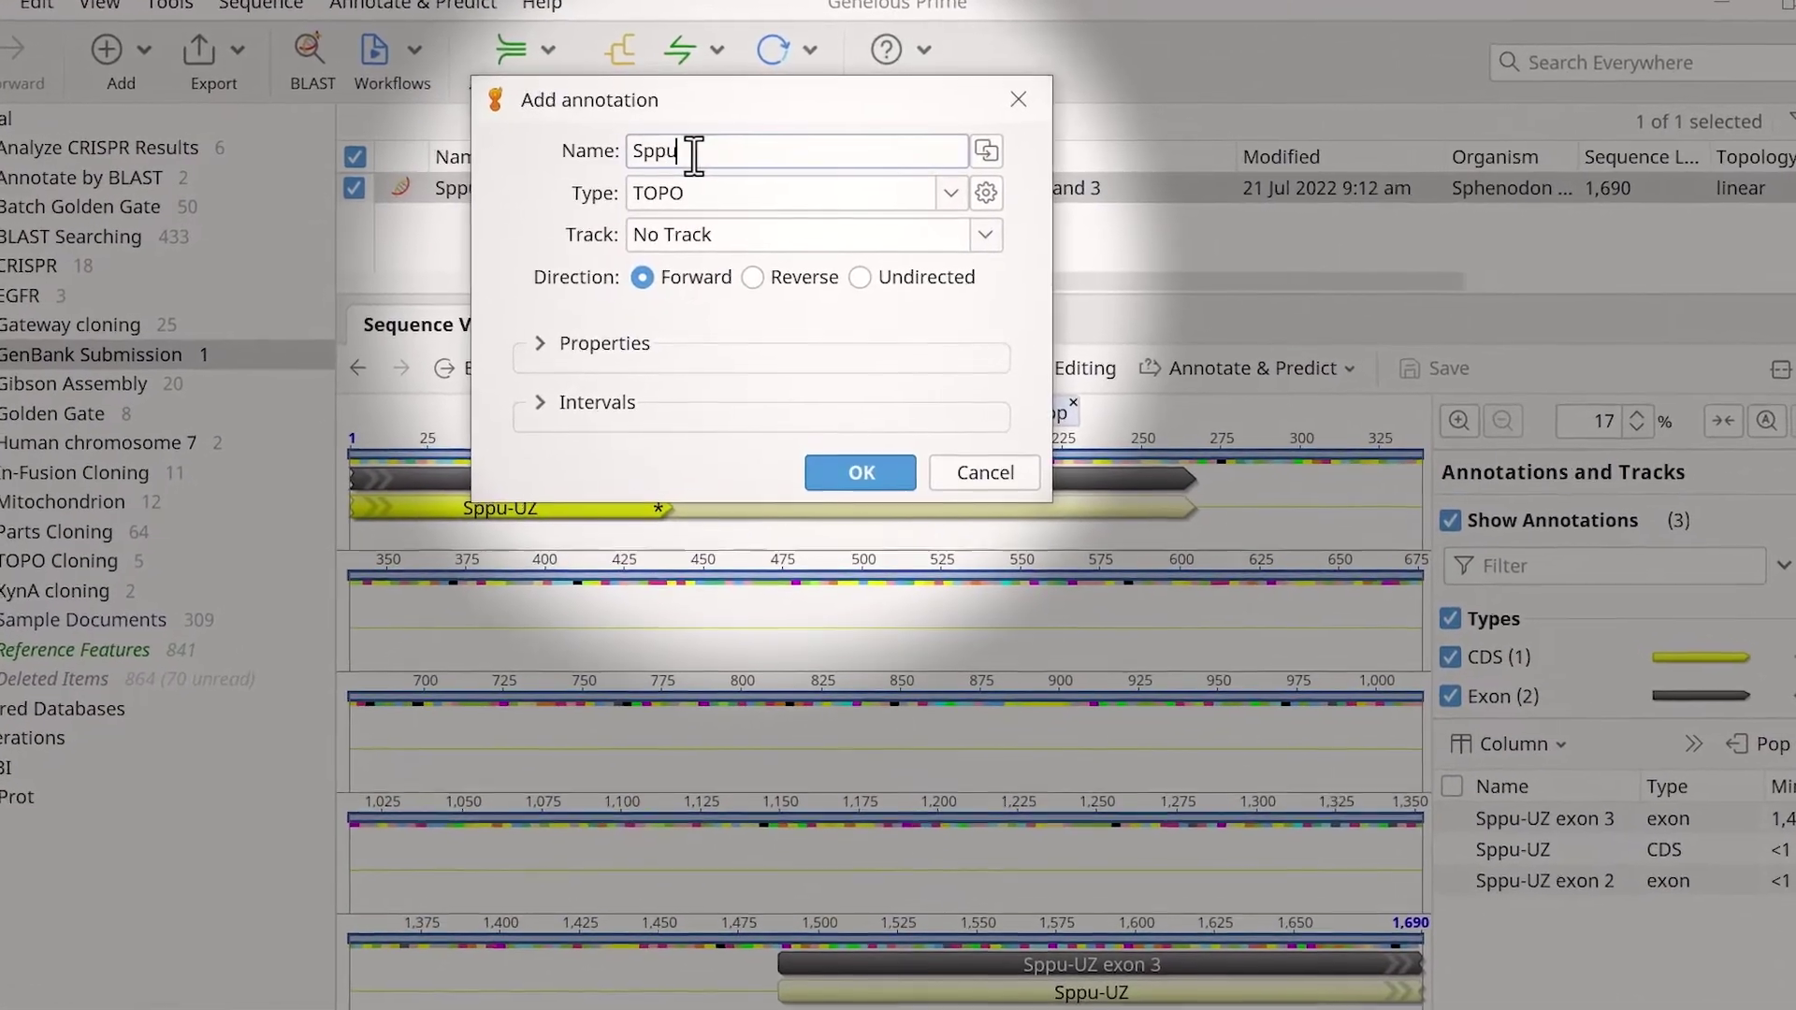
left_click(952, 195)
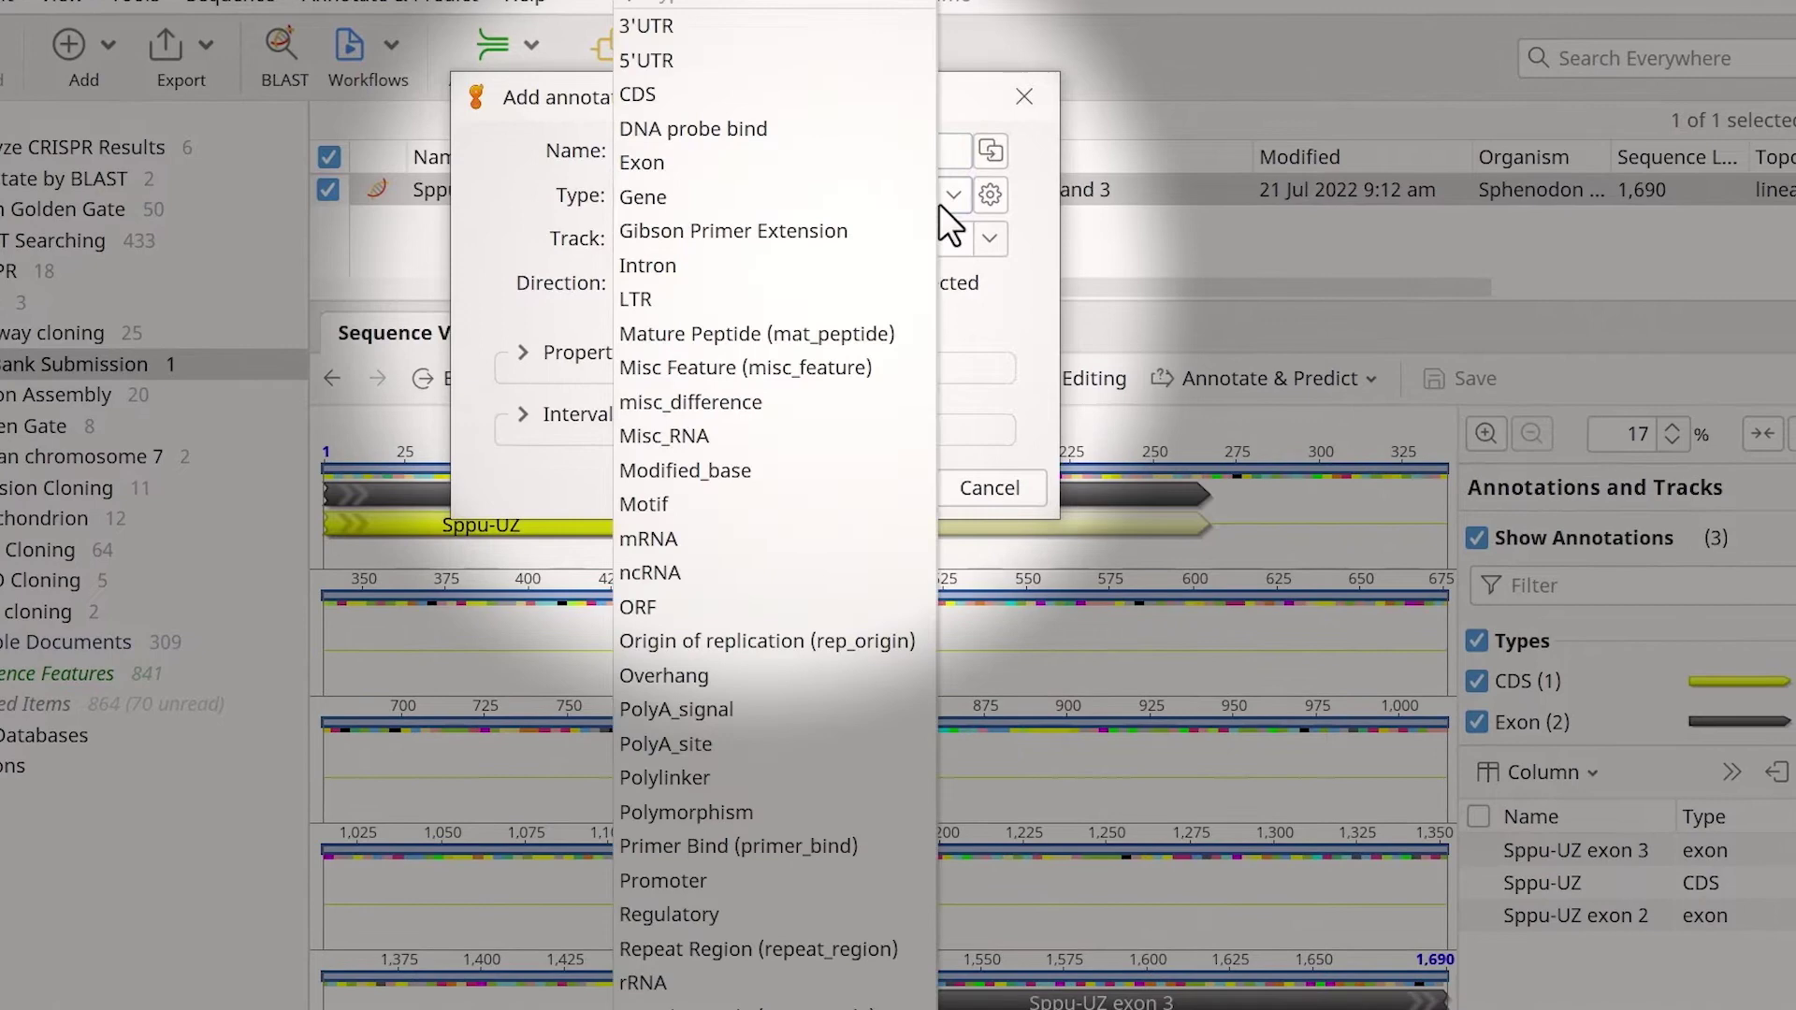
left_click(916, 194)
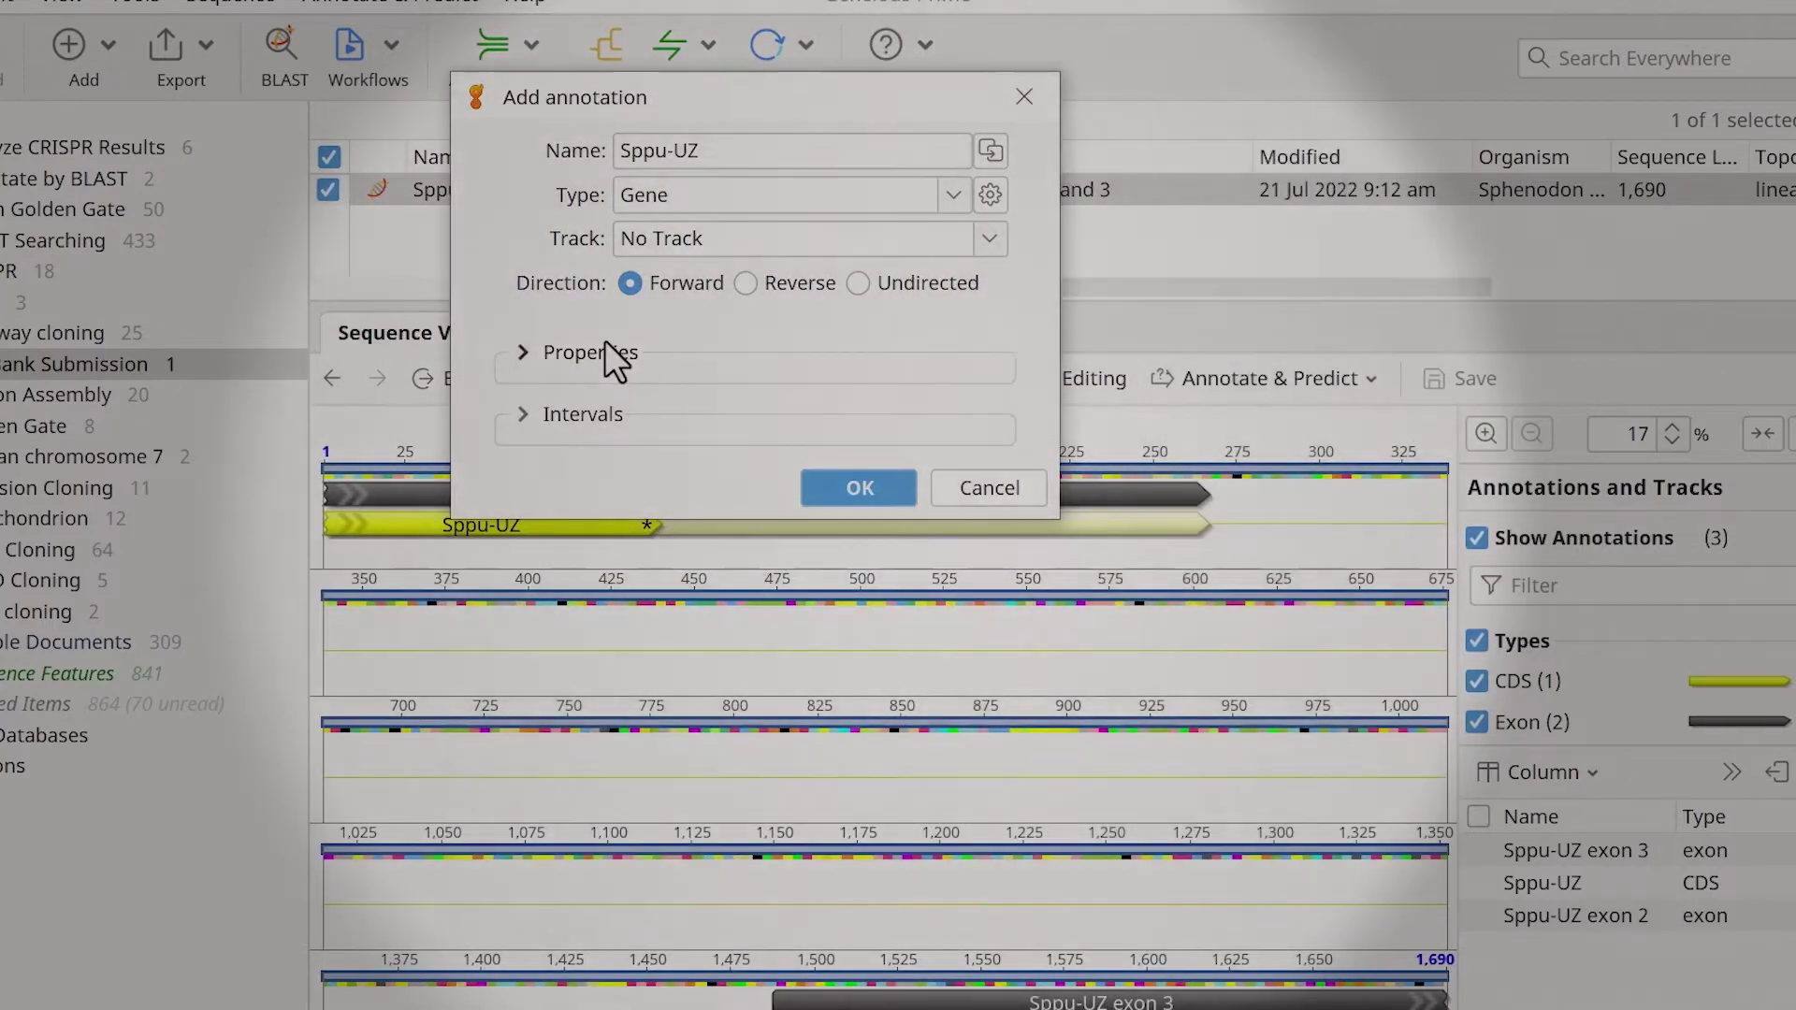
Step: Add the qualifier gene = Sppu-UZ to the new gene annotation
left_click(606, 346)
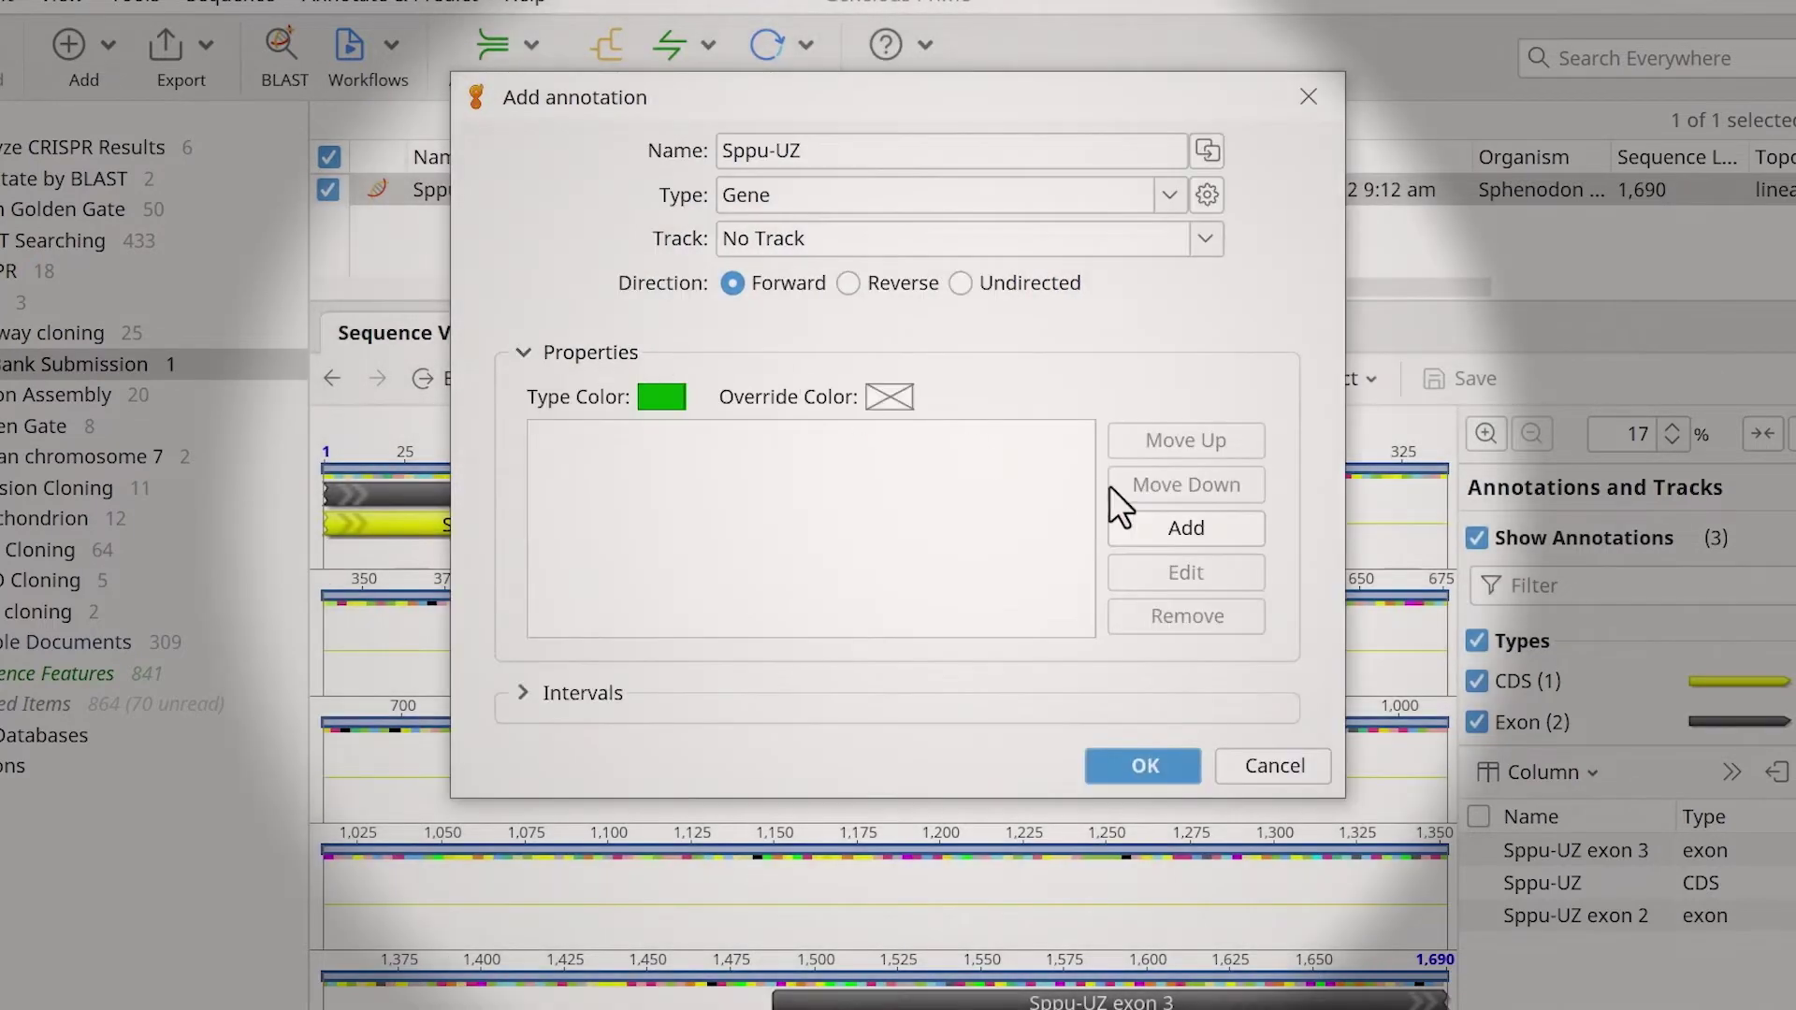
left_click(1186, 528)
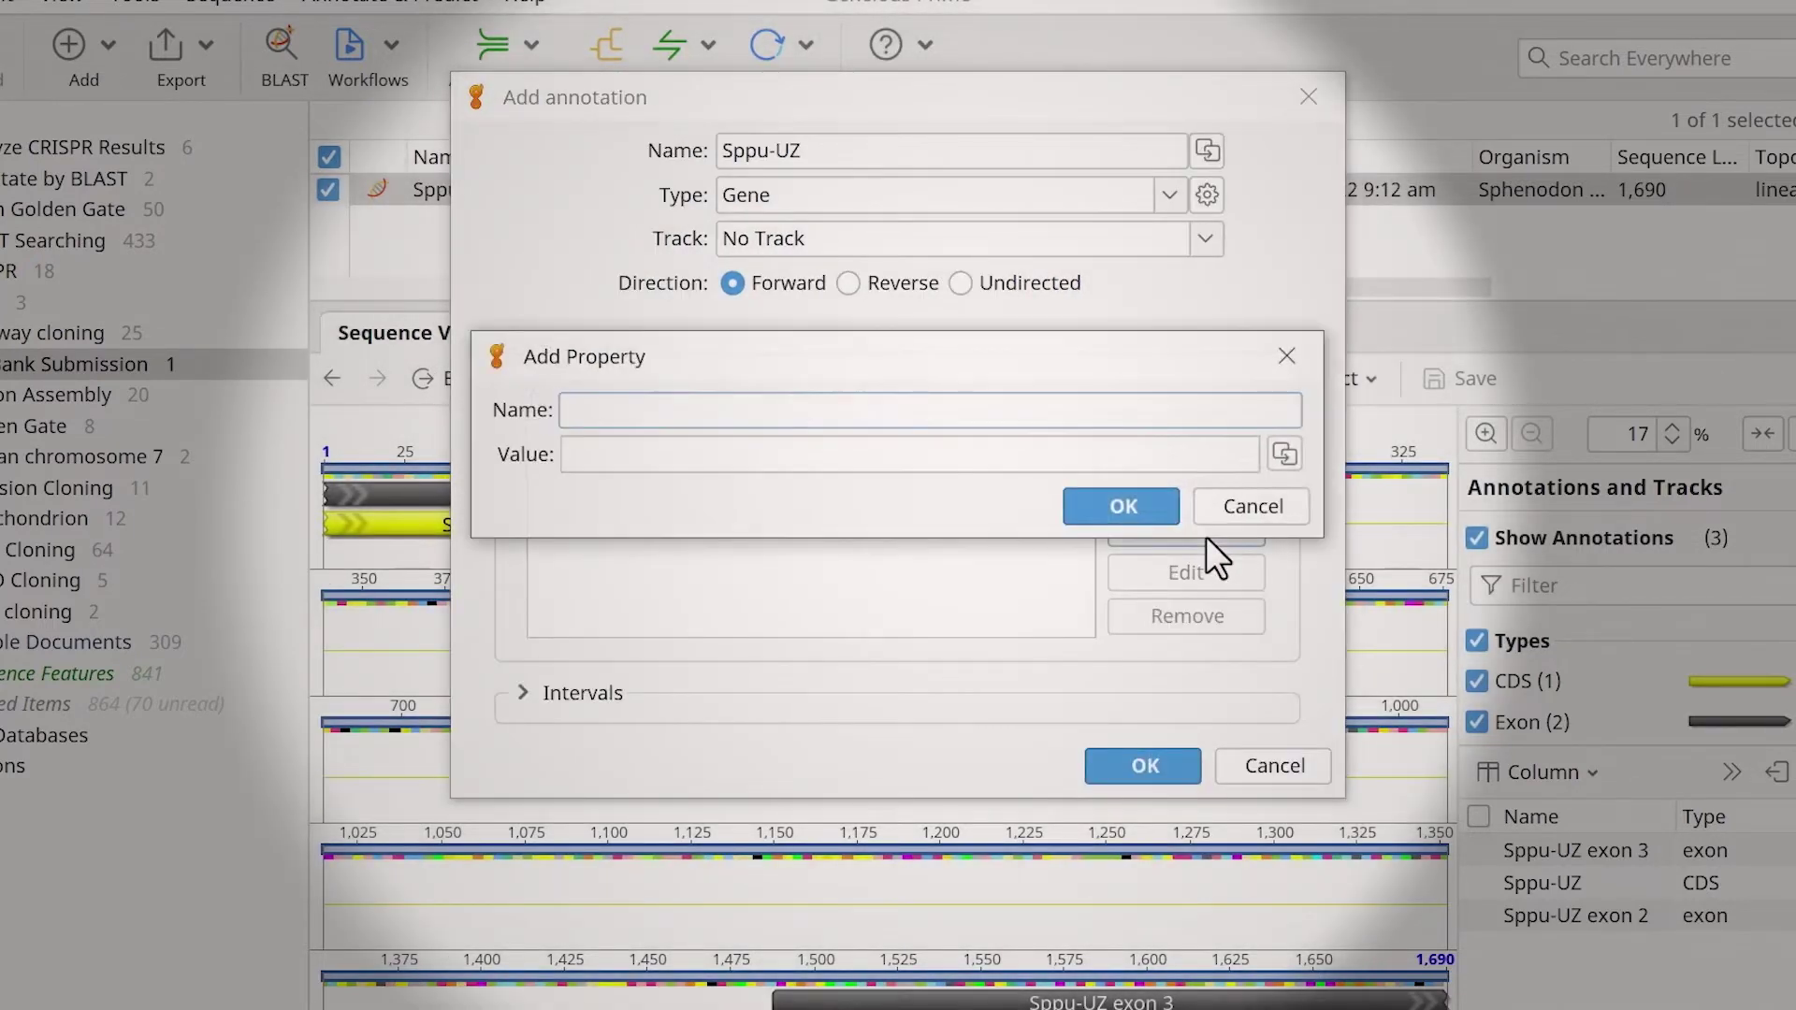
type("gene")
left_click(1011, 462)
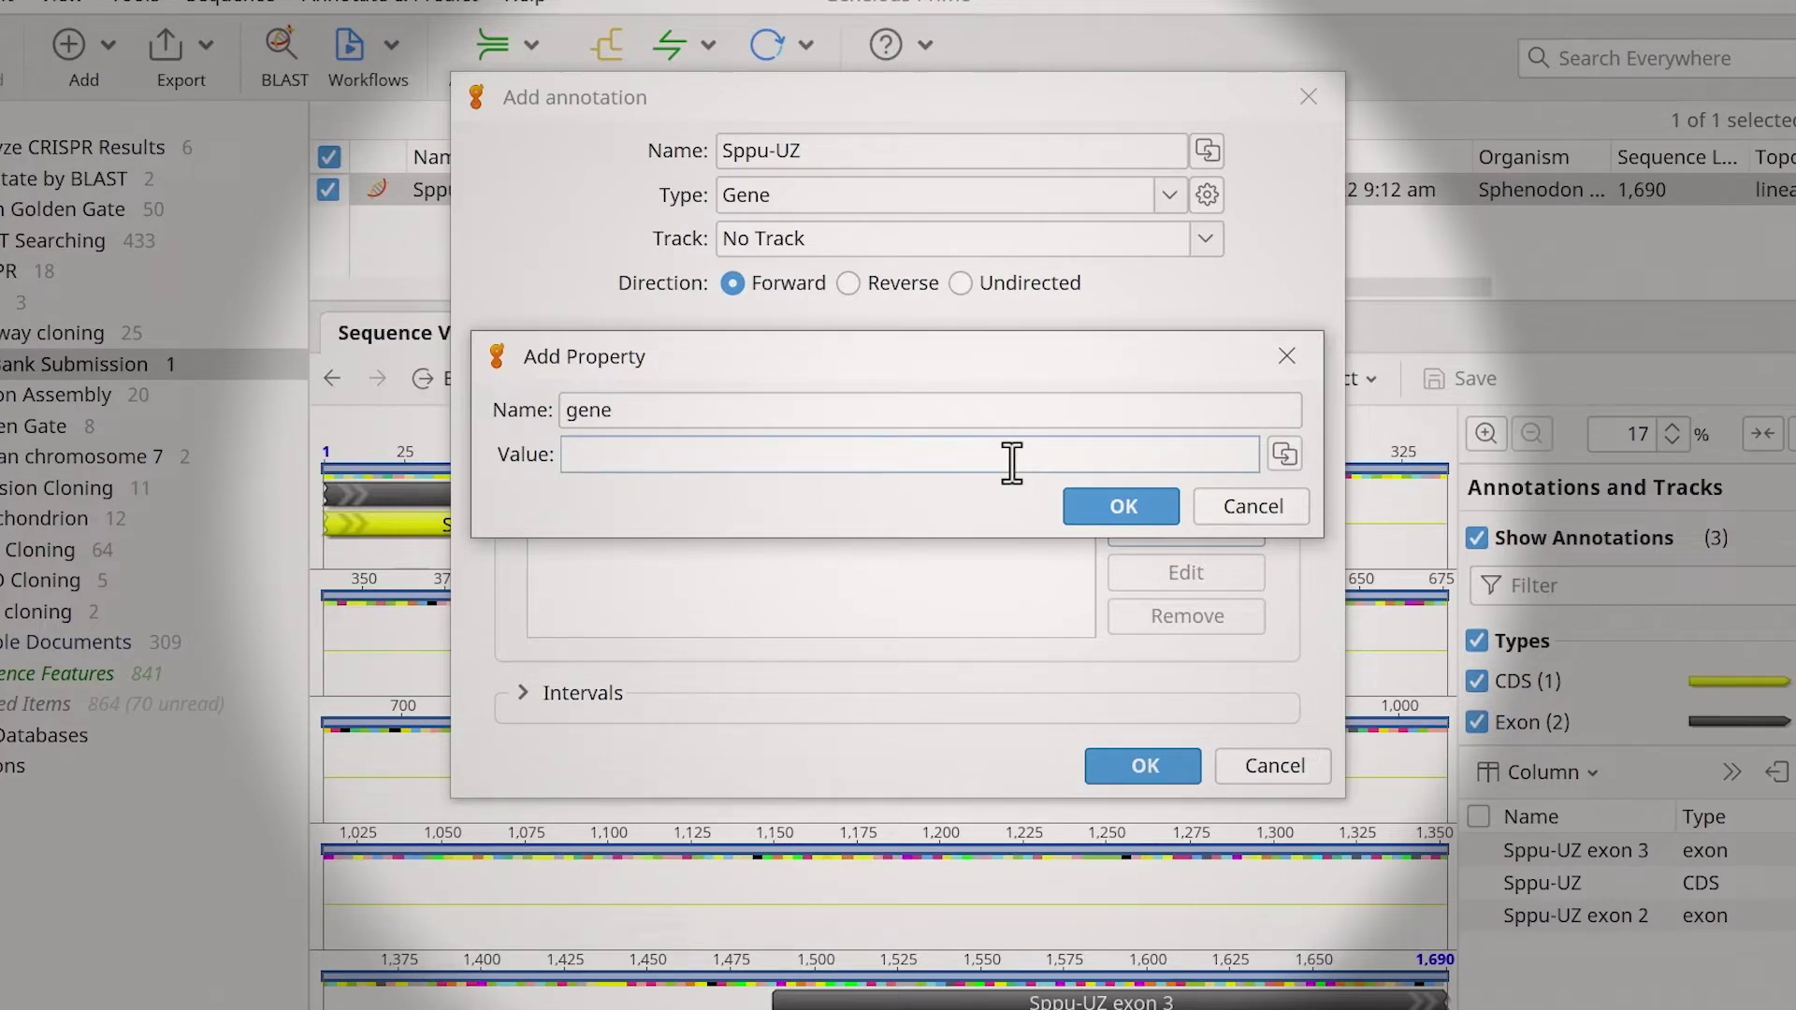
type("Sppu-UZ")
left_click(1124, 518)
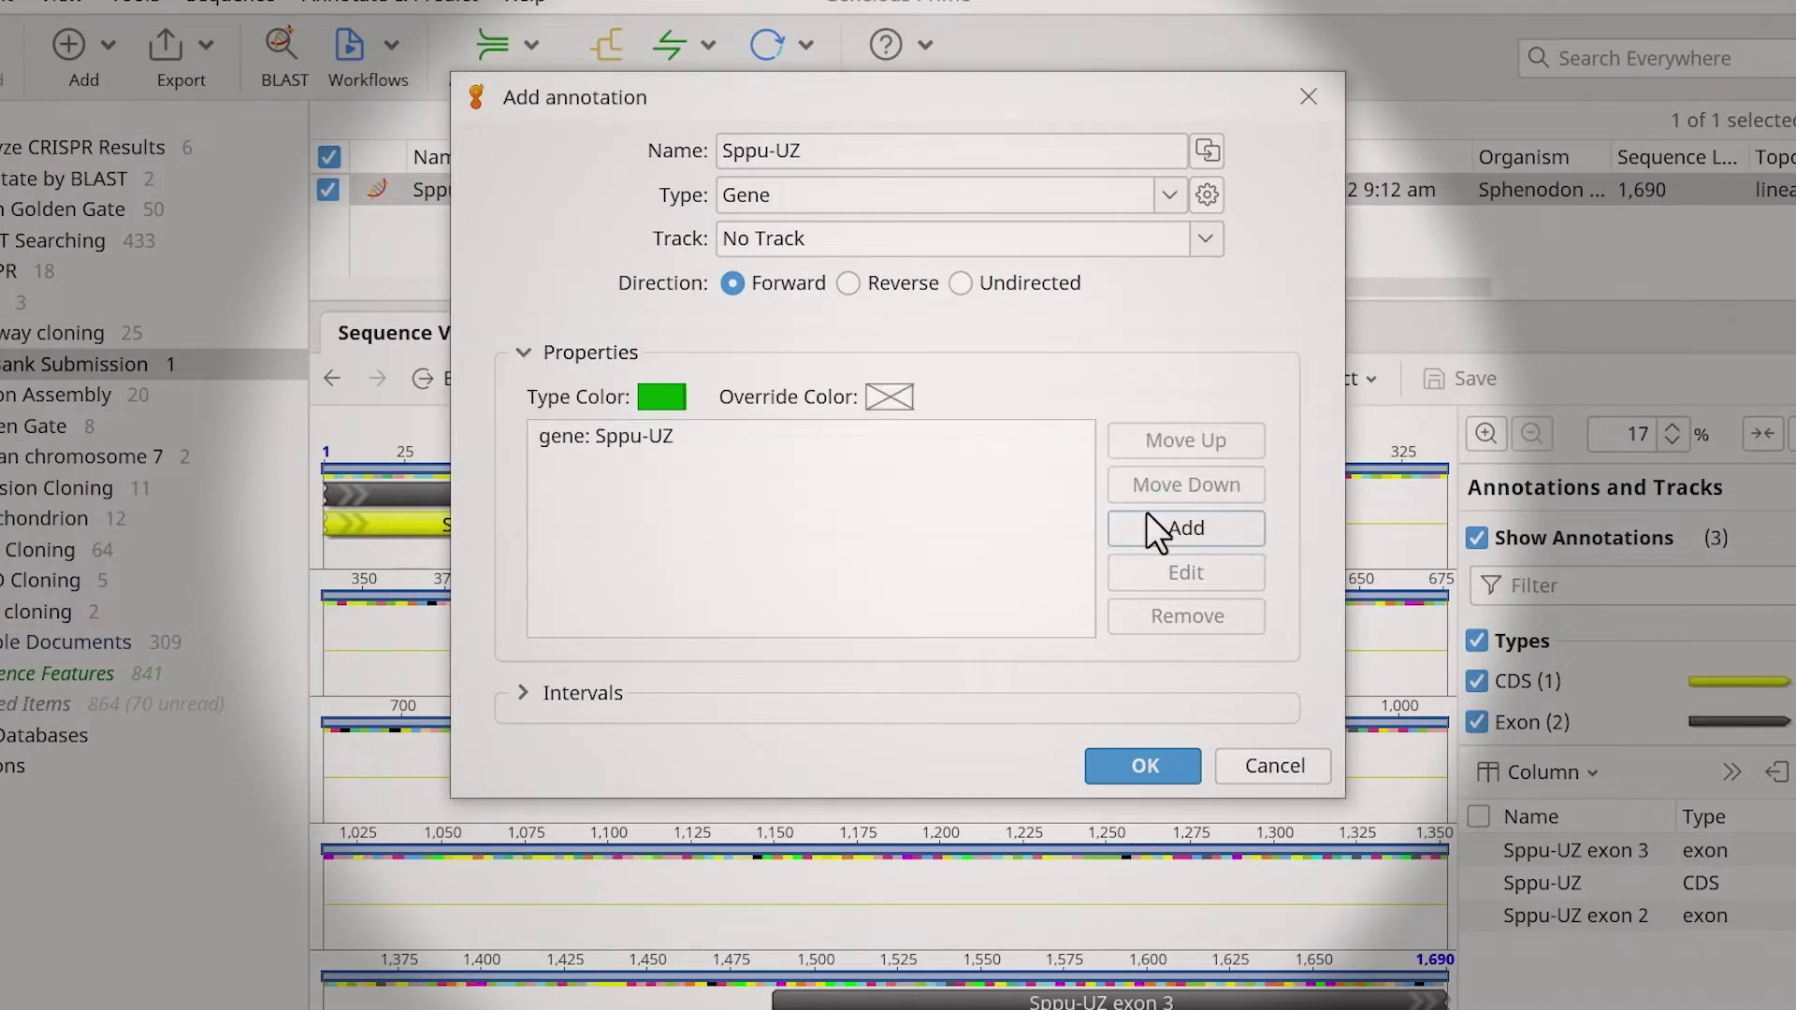
Step: Start an allele qualifier on the gene annotation
left_click(1142, 518)
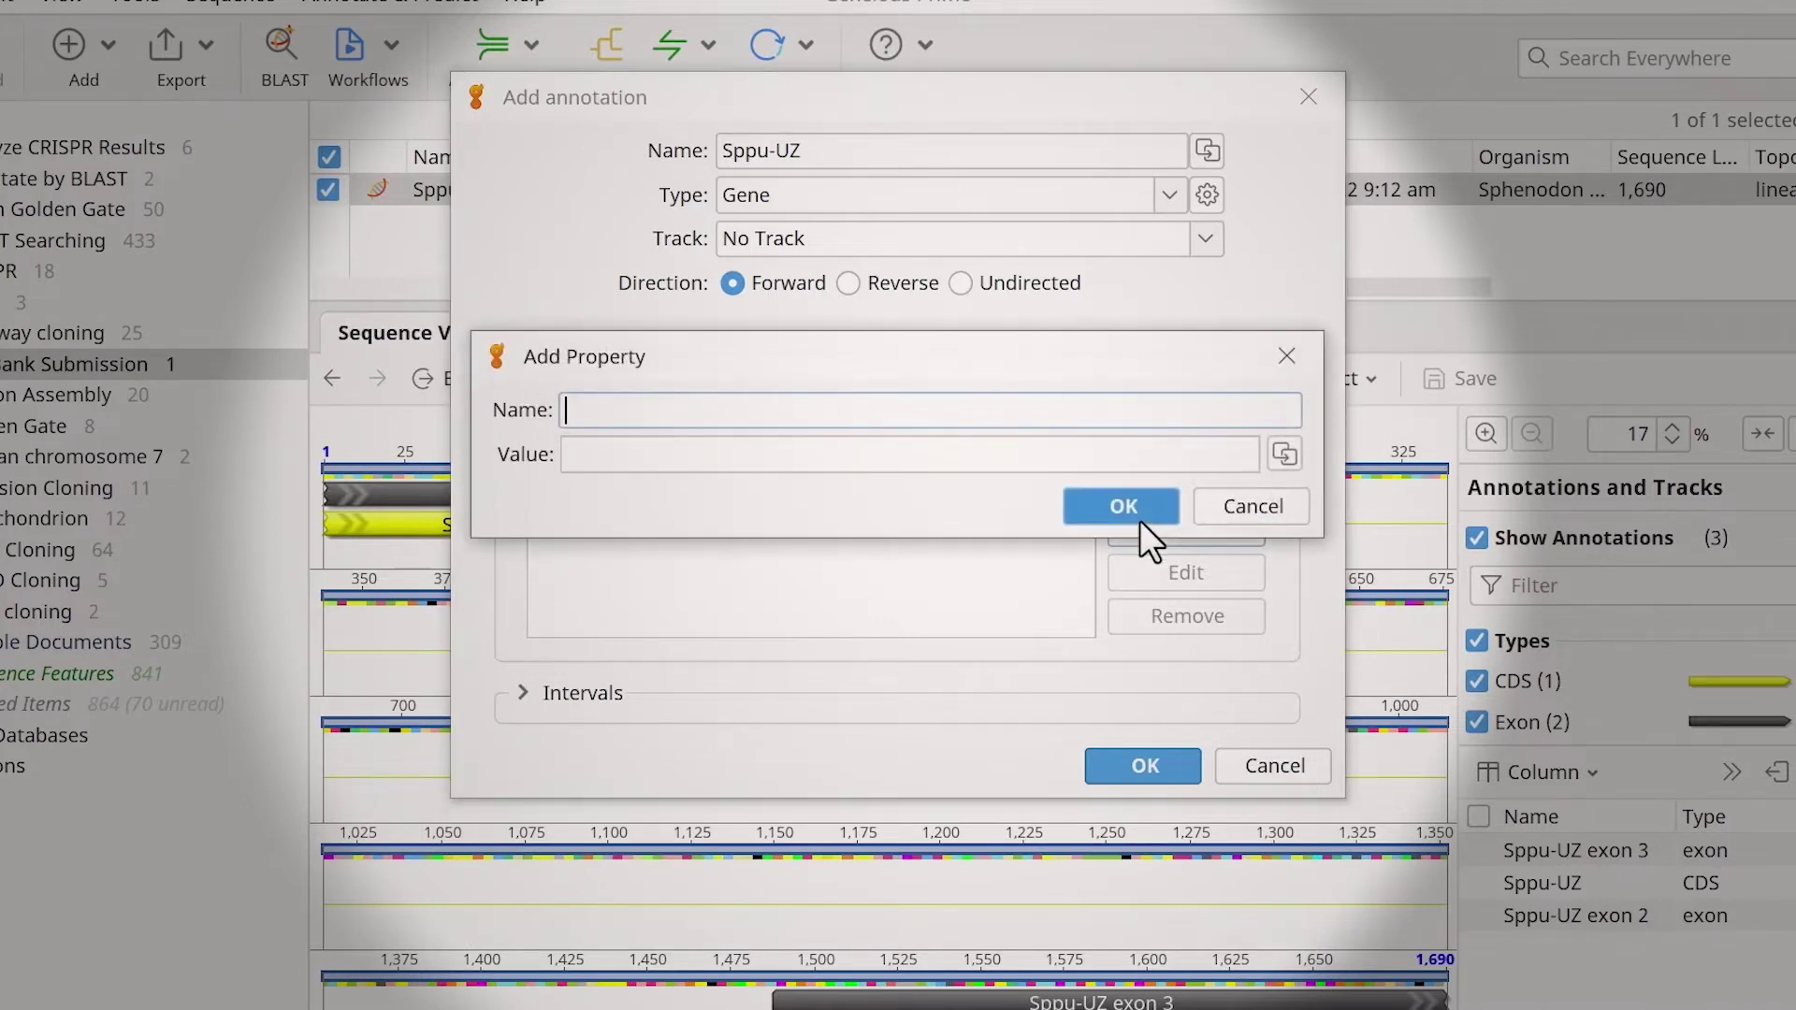
type("allele")
key("Tab")
Step: Set allele Sppu-UZ*03, truncate both ends of interval 1–1,690, and create the gene annotation
type("Sppu-UZ")
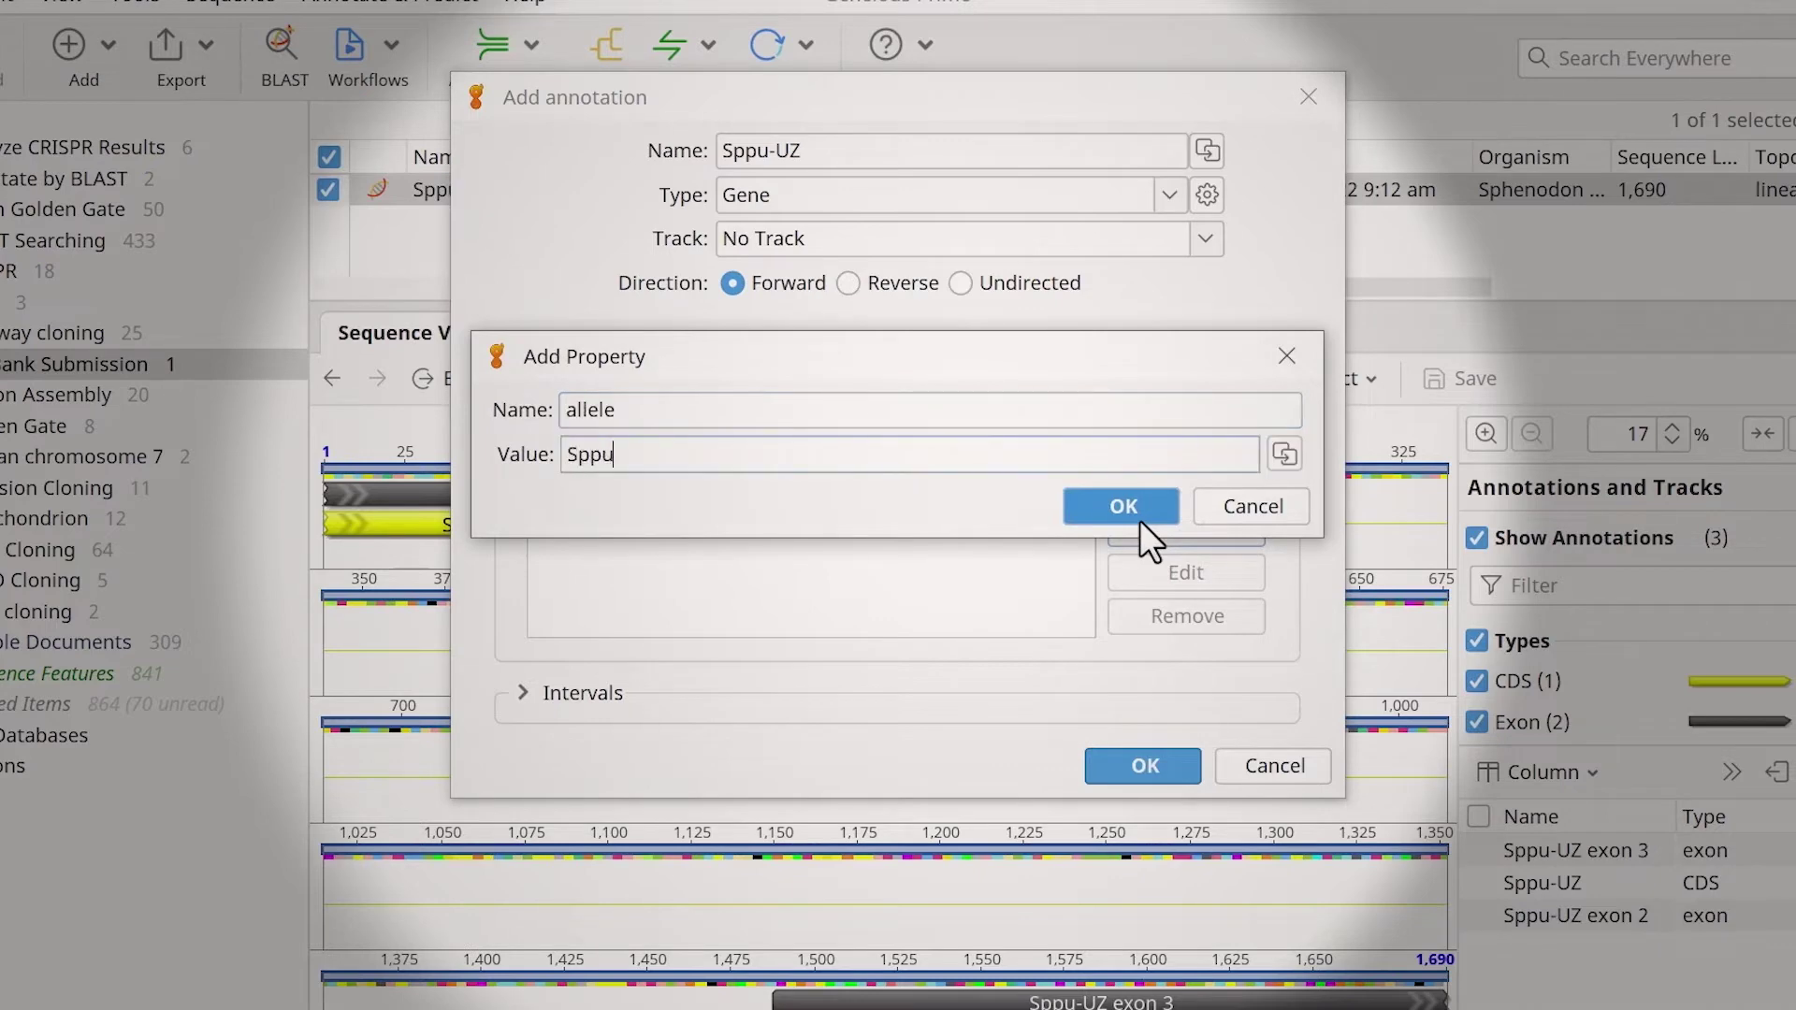
type("*03")
left_click(1139, 518)
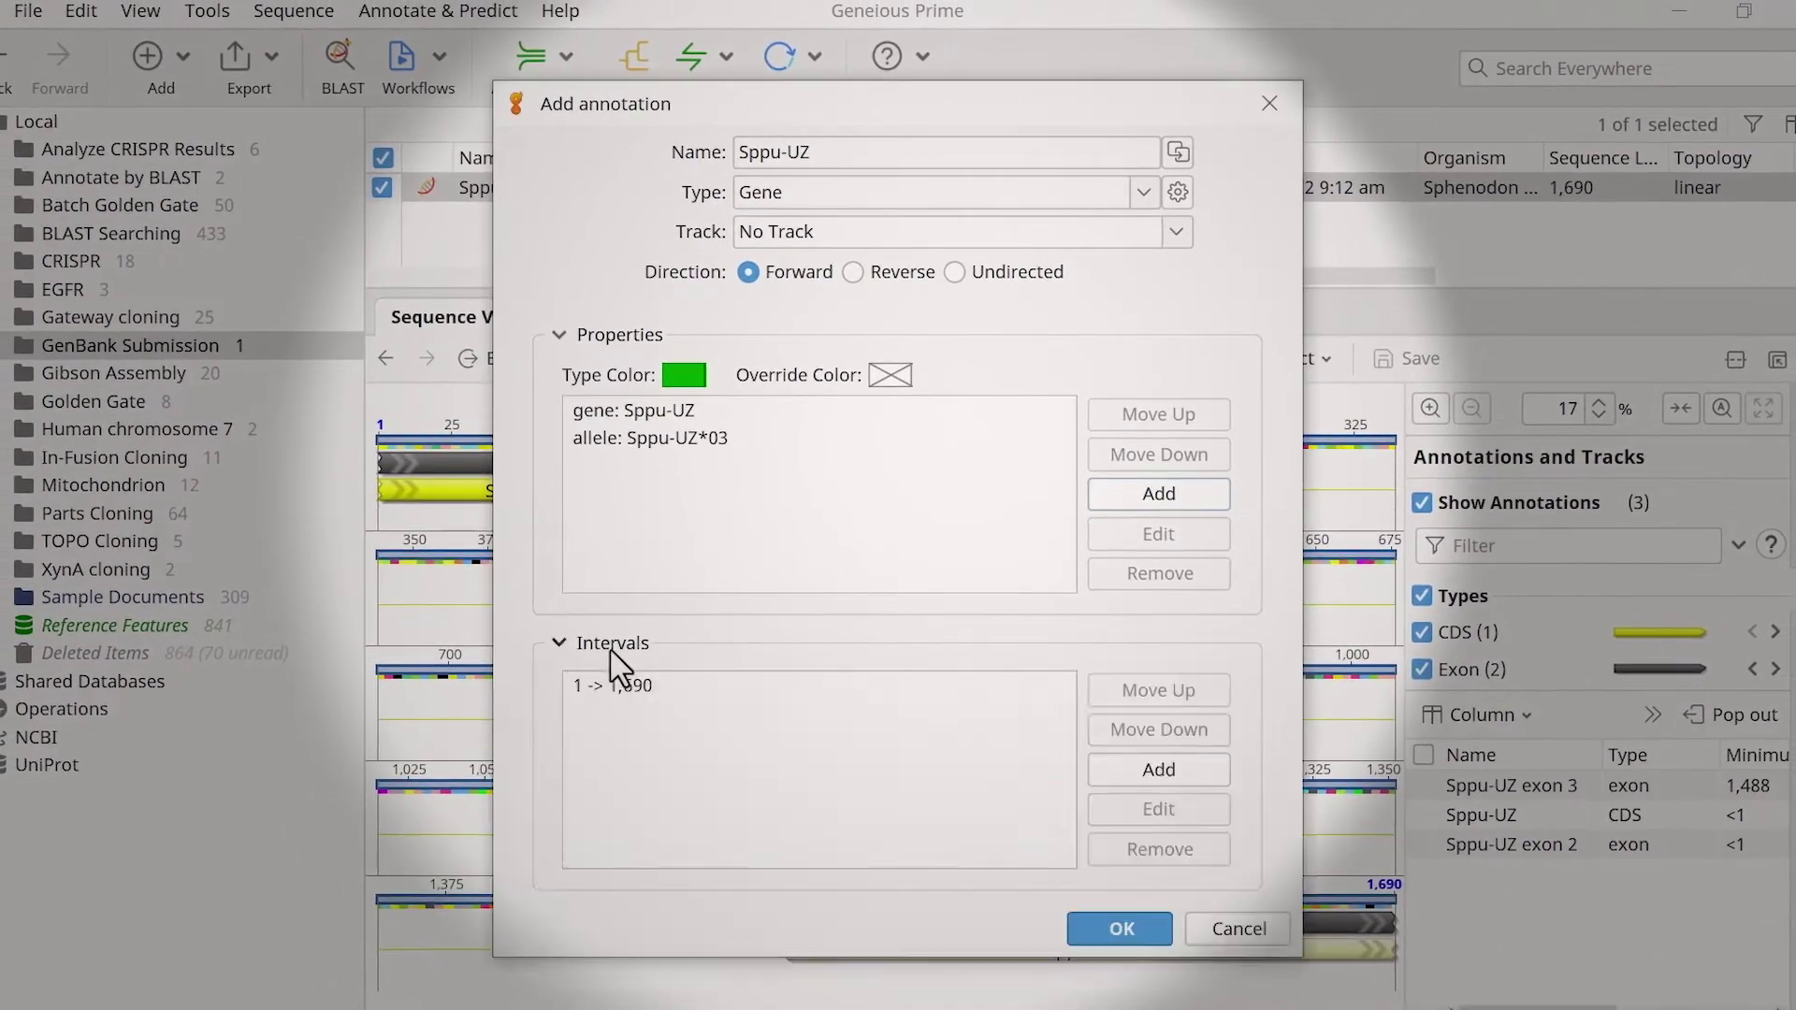
left_click(697, 697)
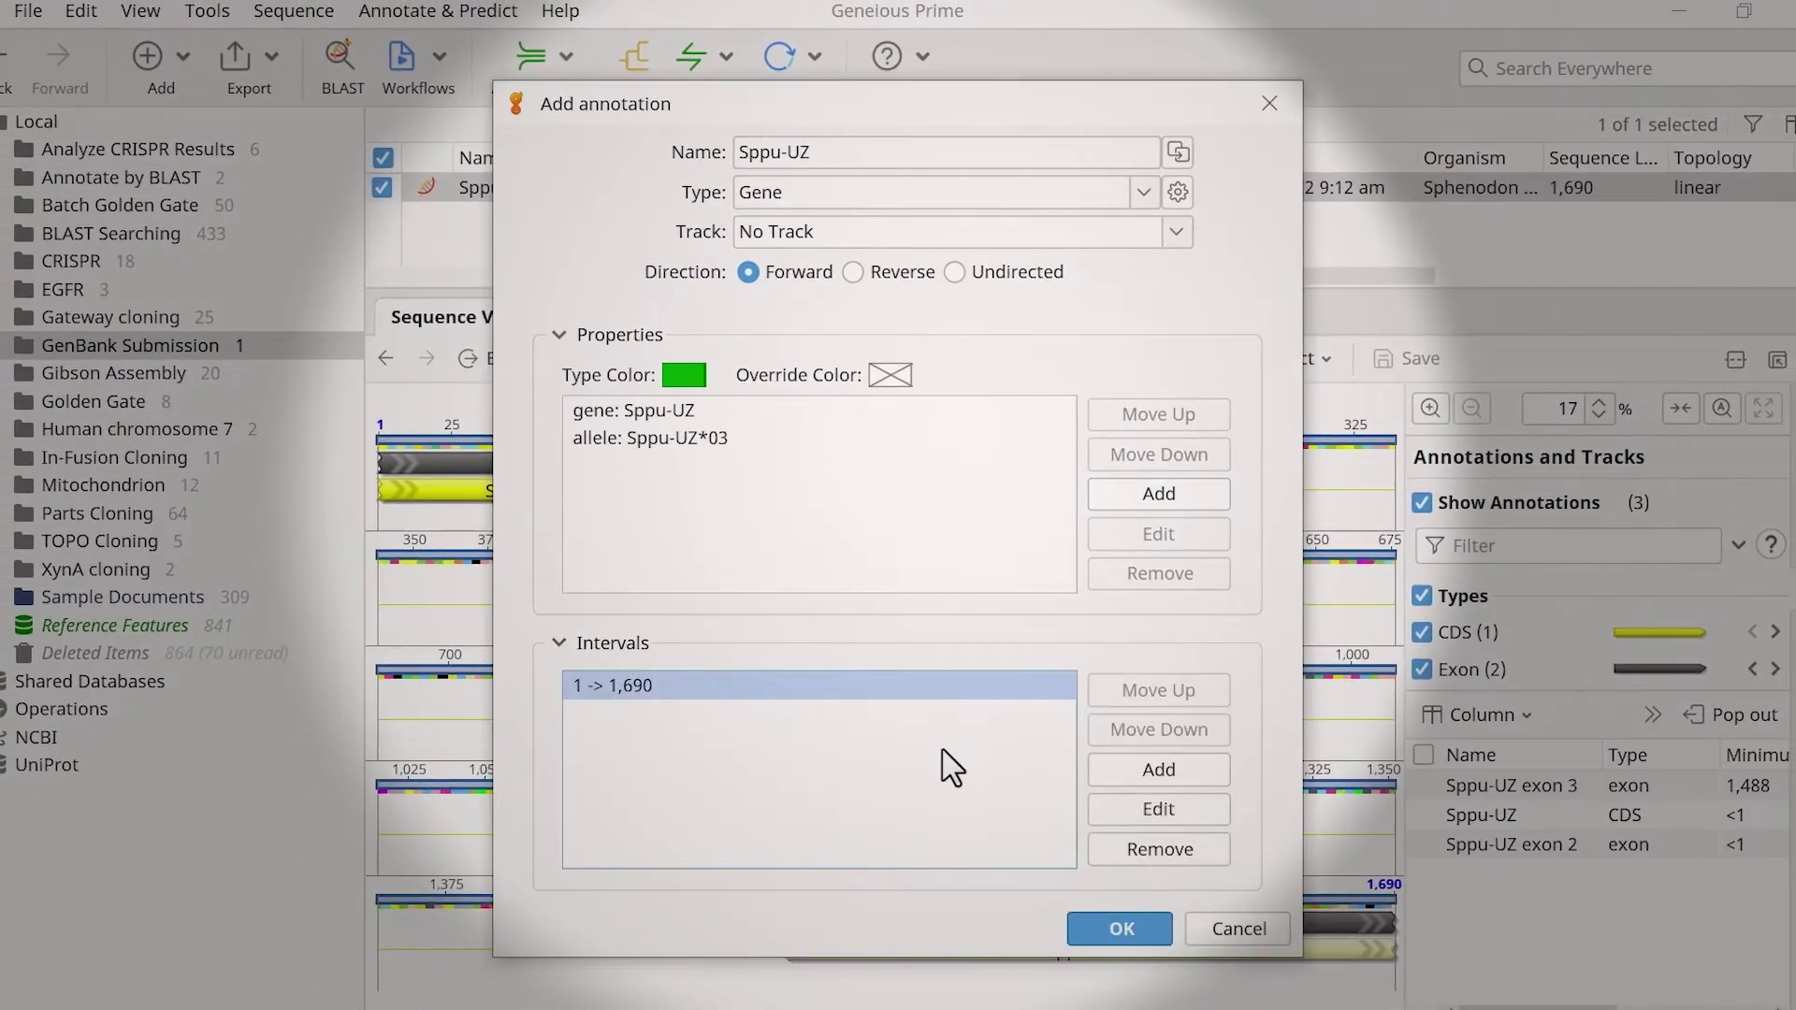
left_click(1109, 813)
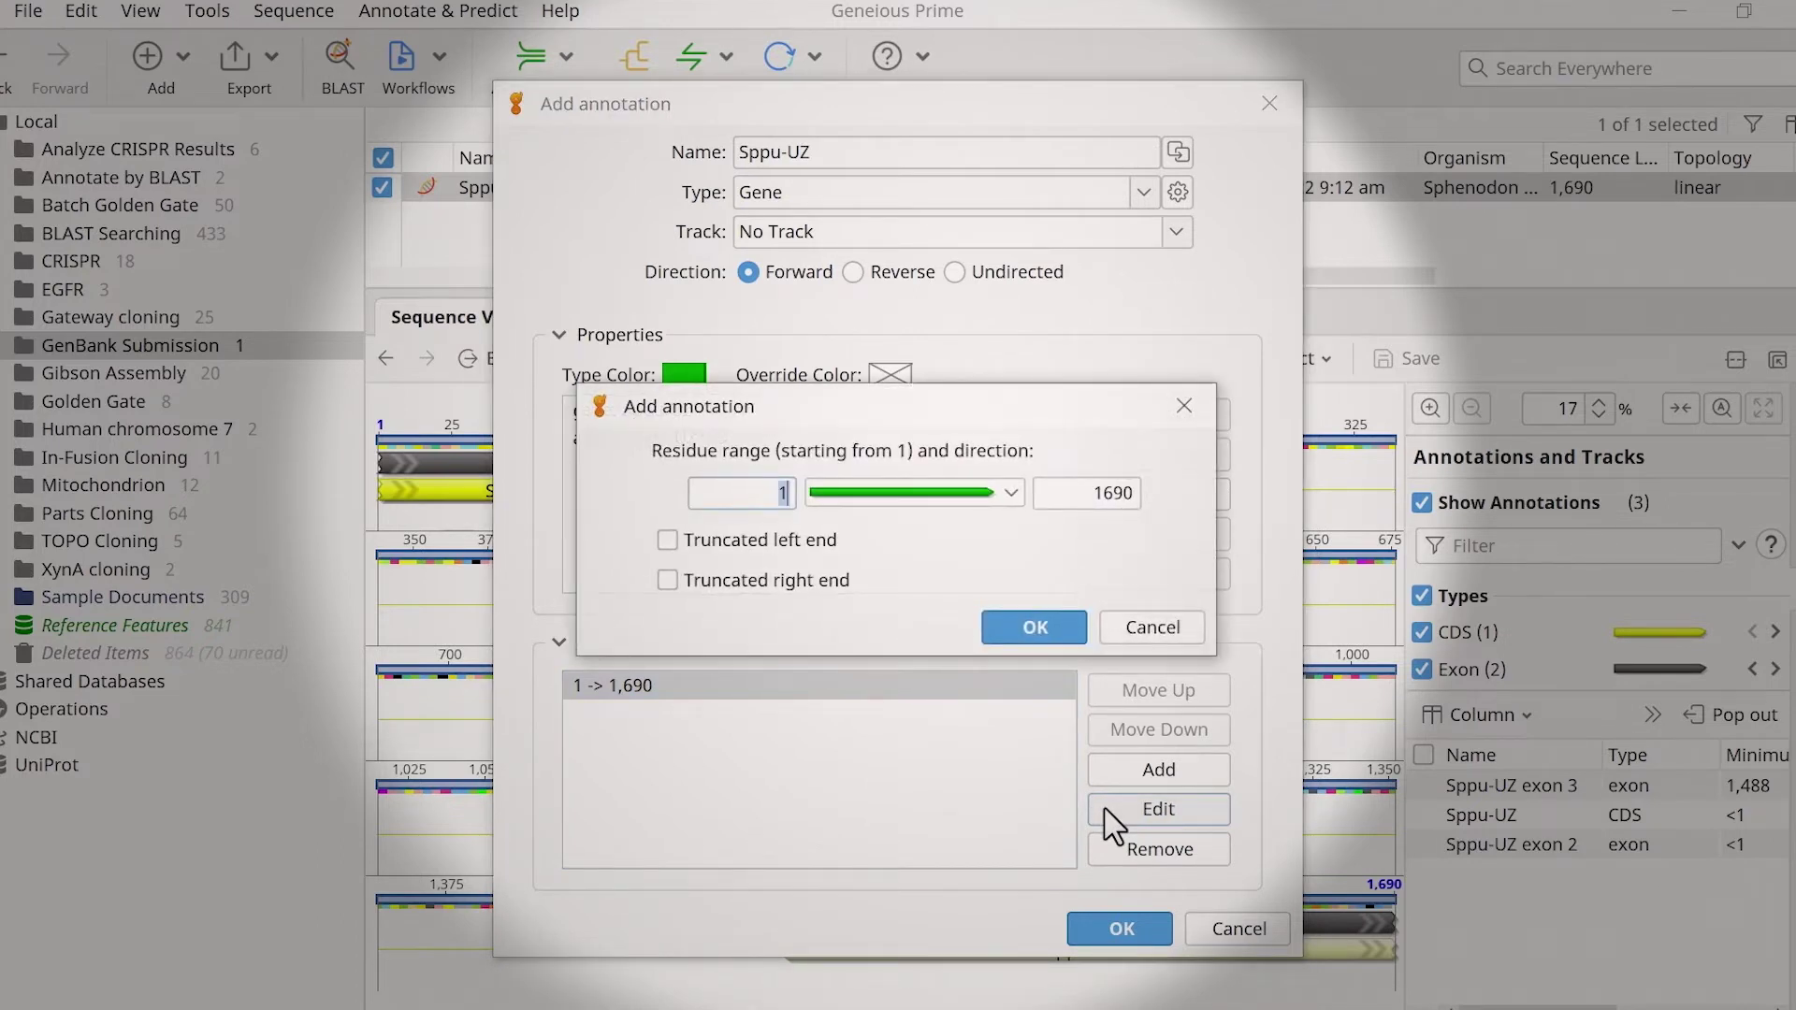
left_click(667, 542)
left_click(670, 583)
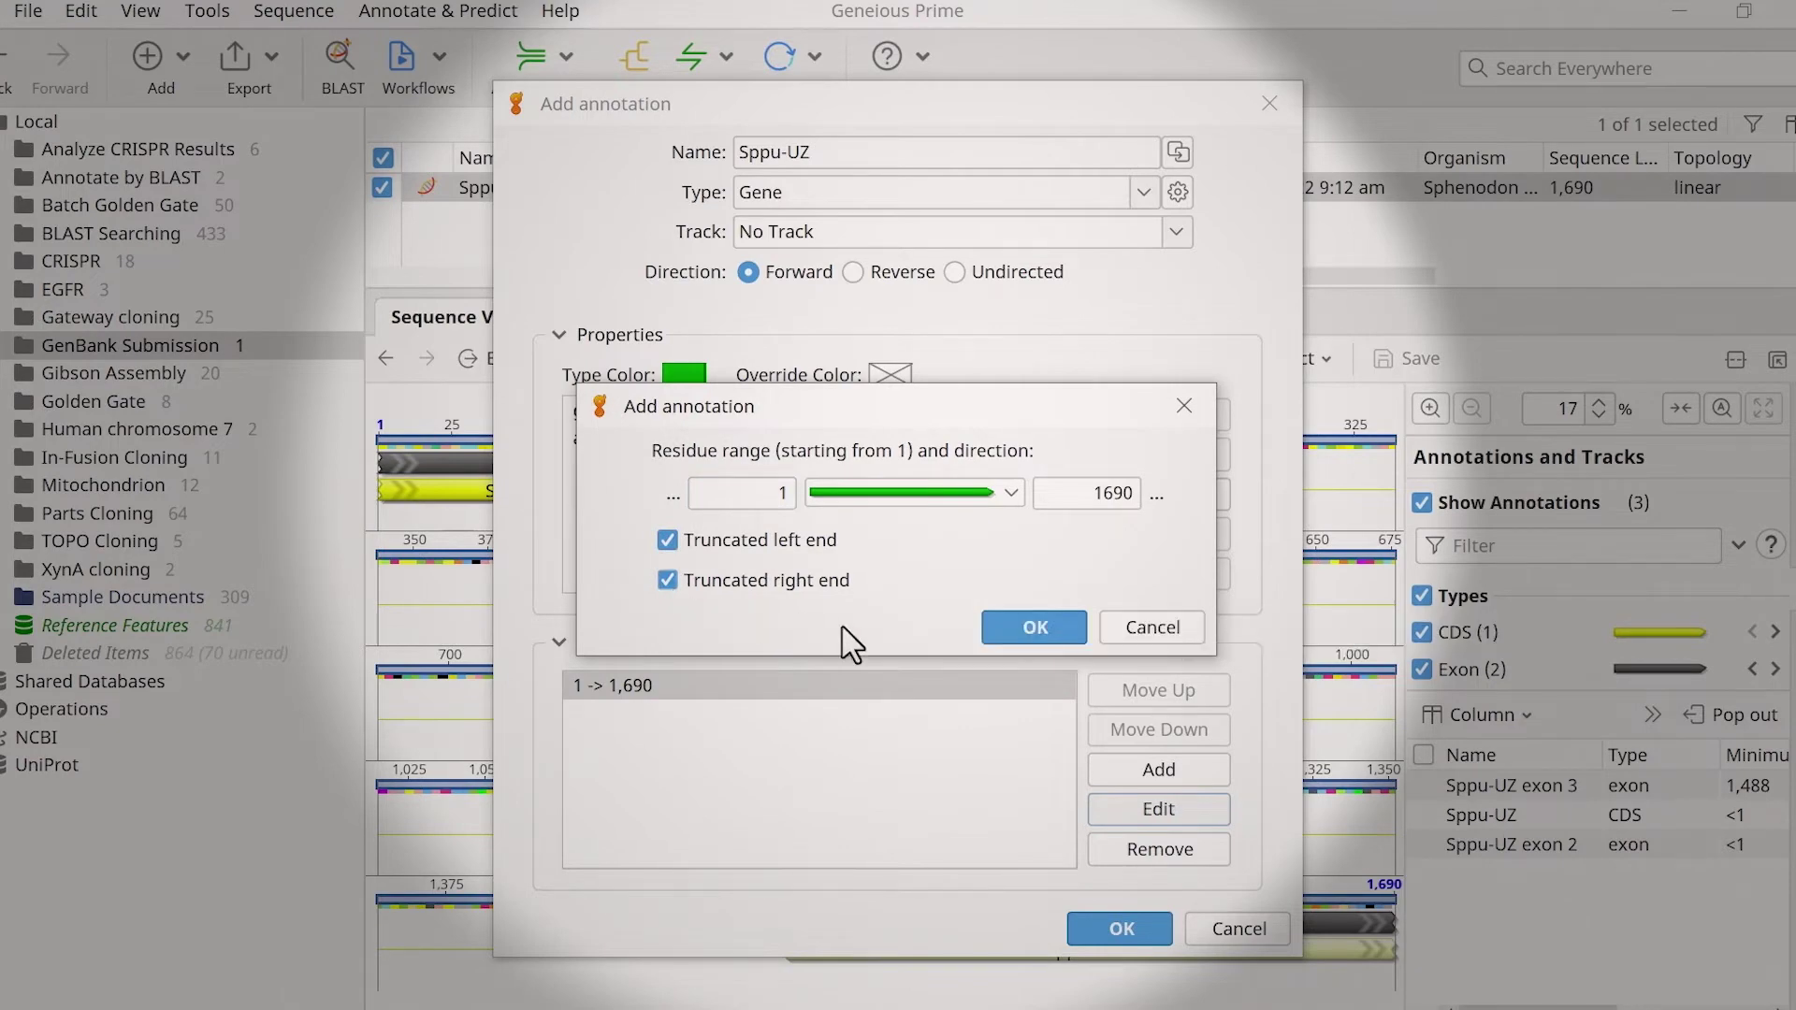
left_click(1029, 627)
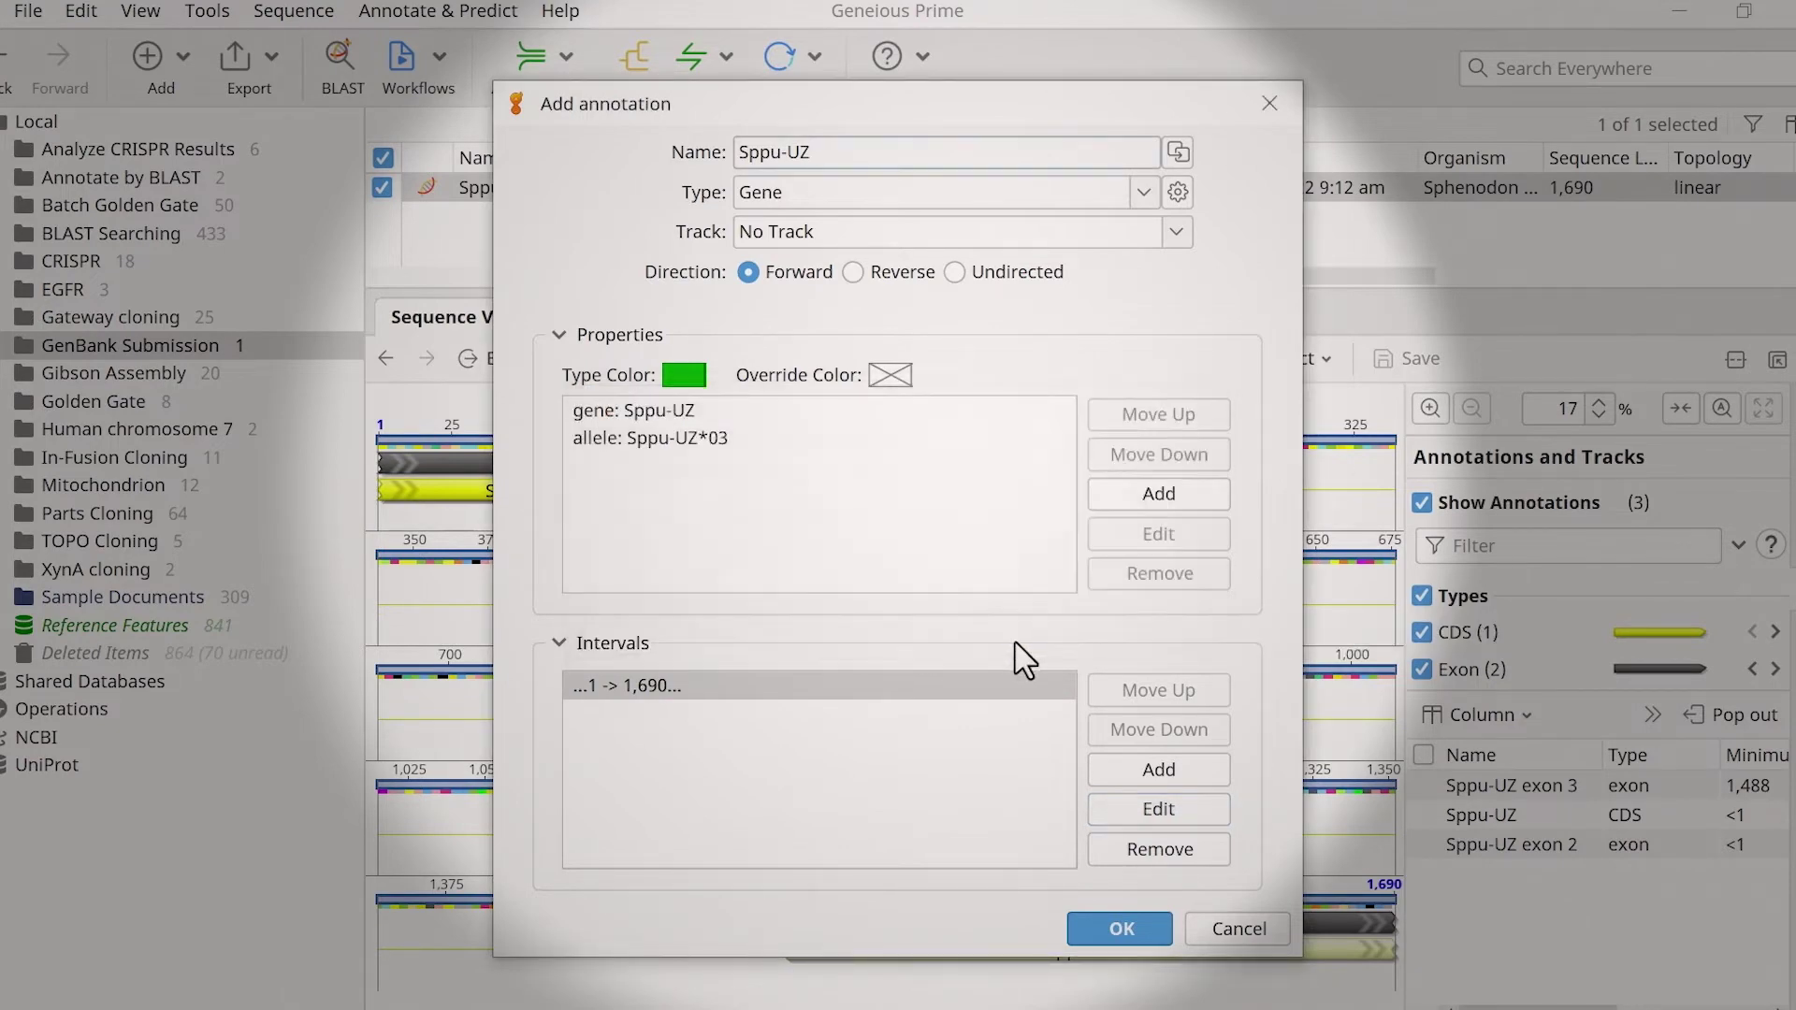
left_click(1109, 931)
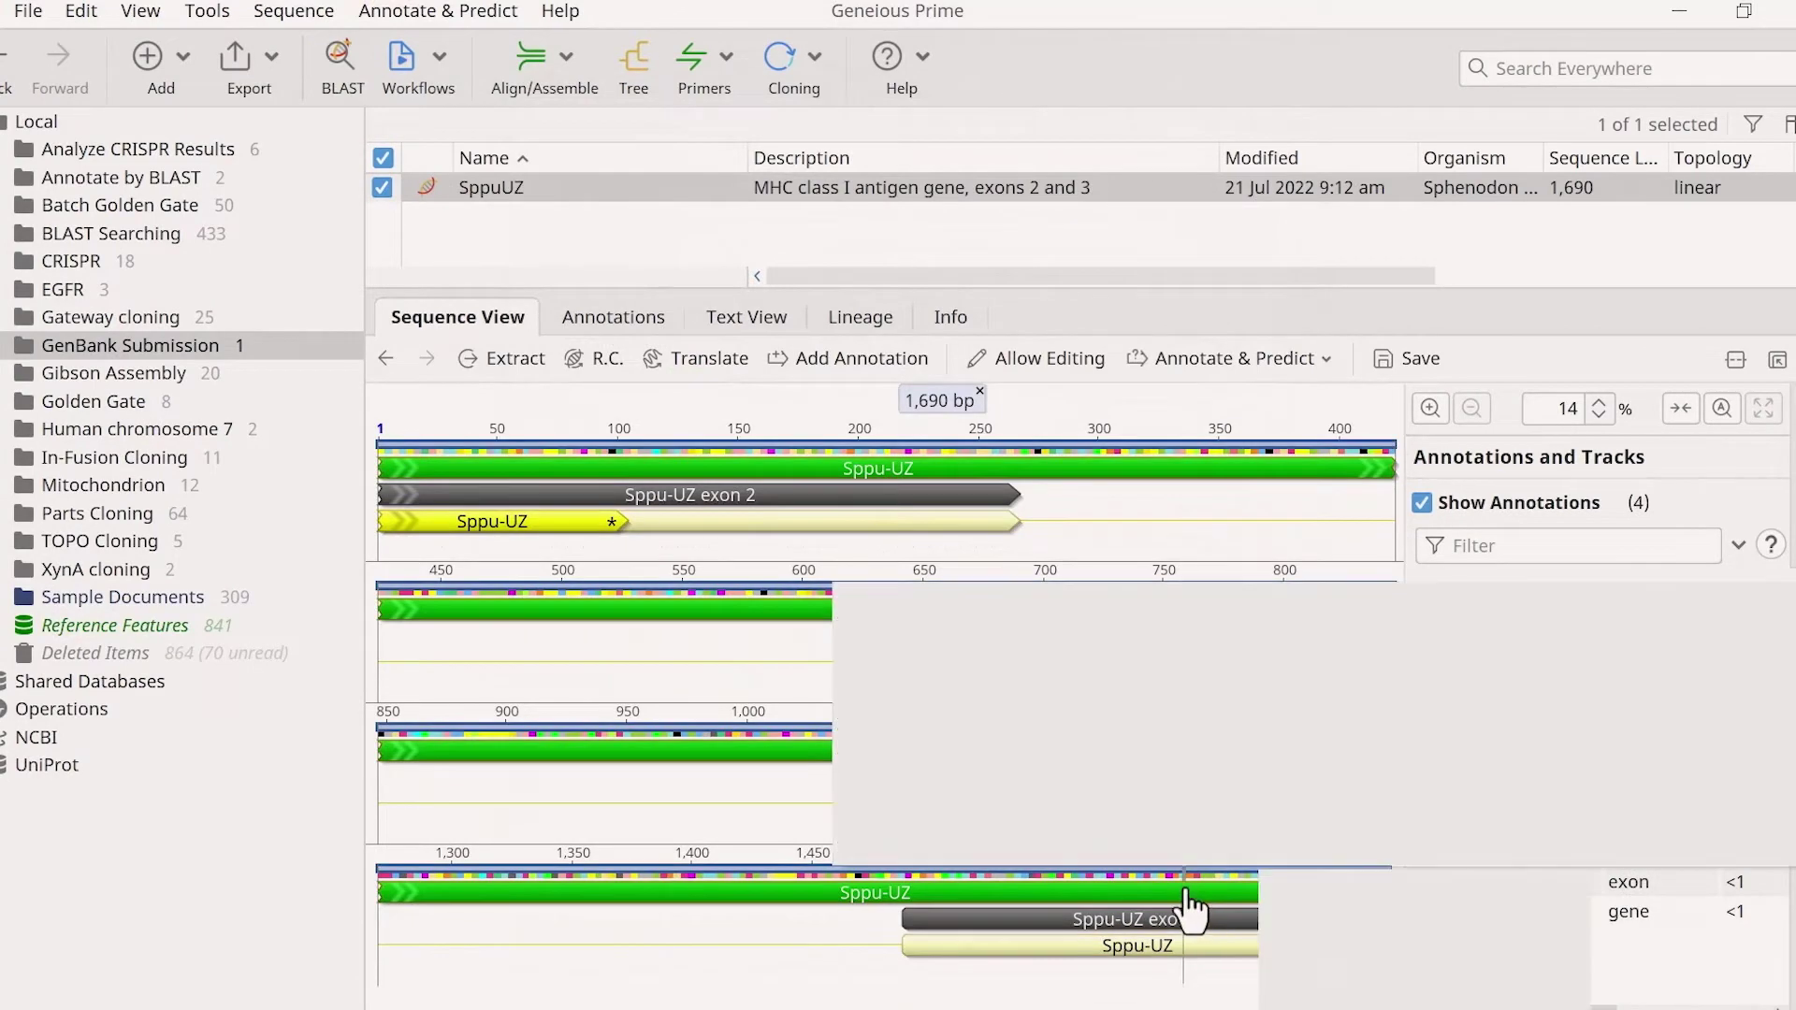
mouse_move(1188, 906)
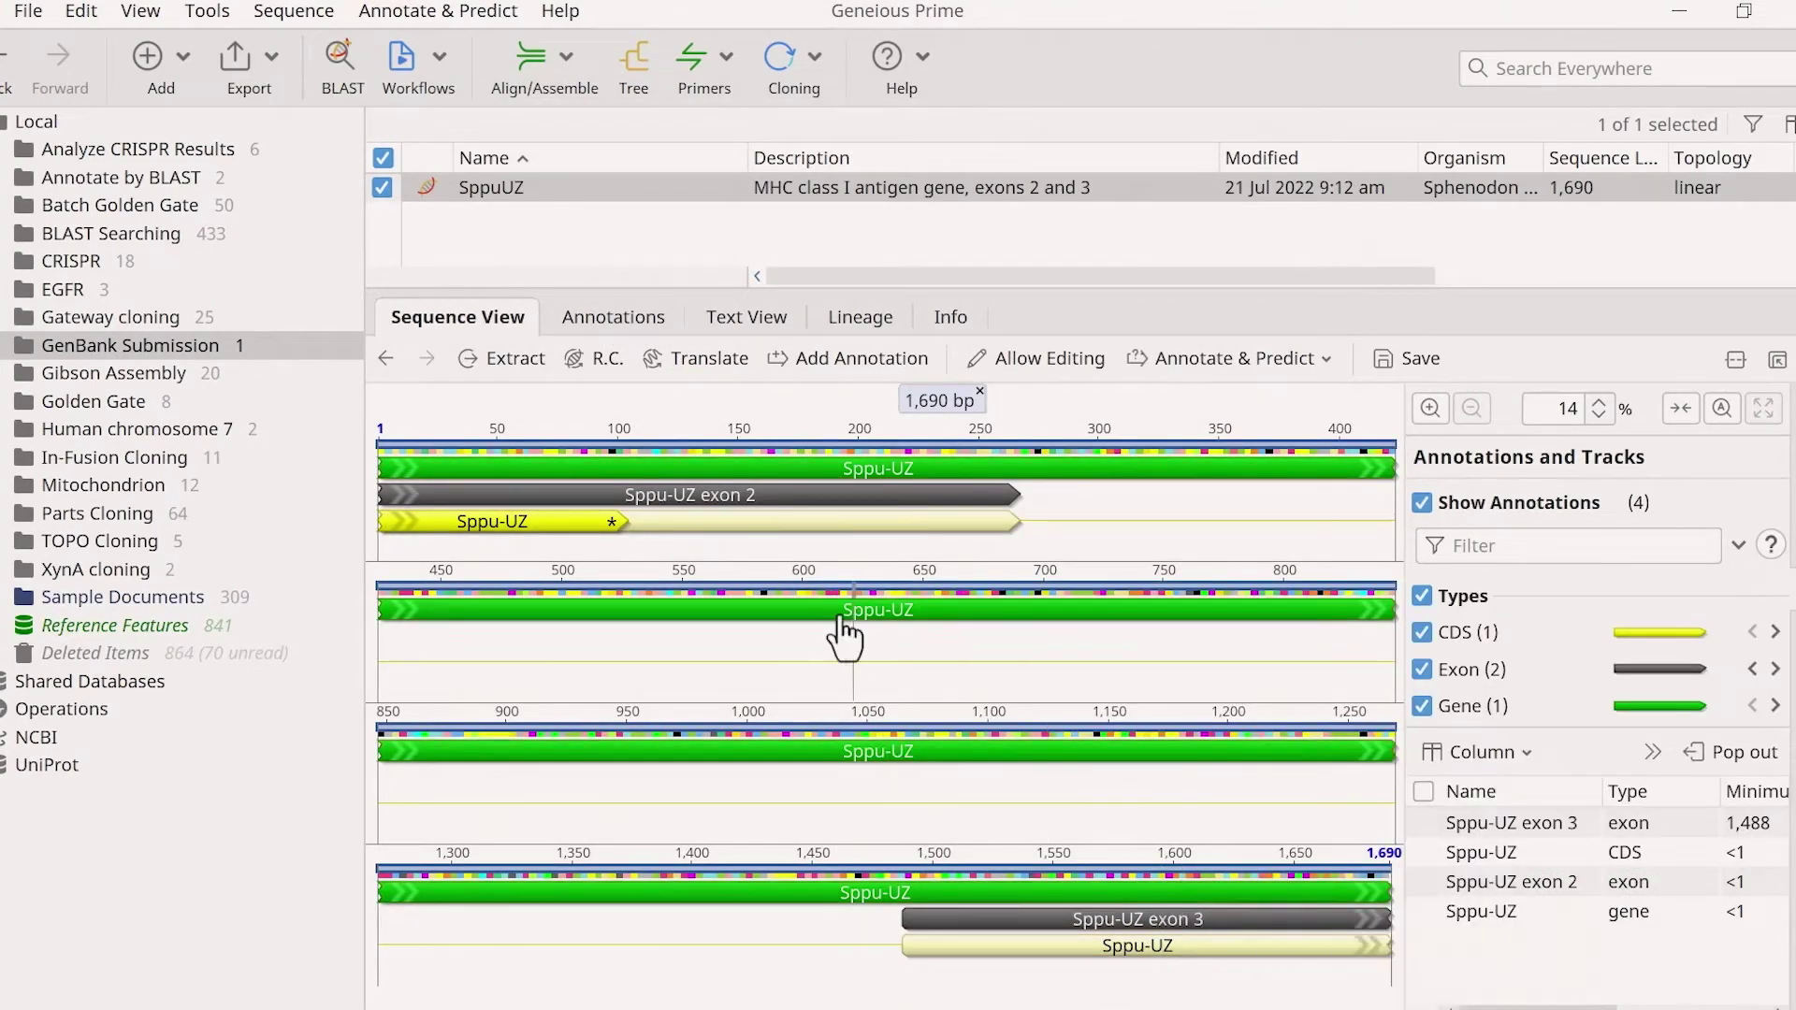
Step: Edit the Sppu-UZ CDS annotation and add the qualifier gene = Sppu-UZ
left_click(765, 546)
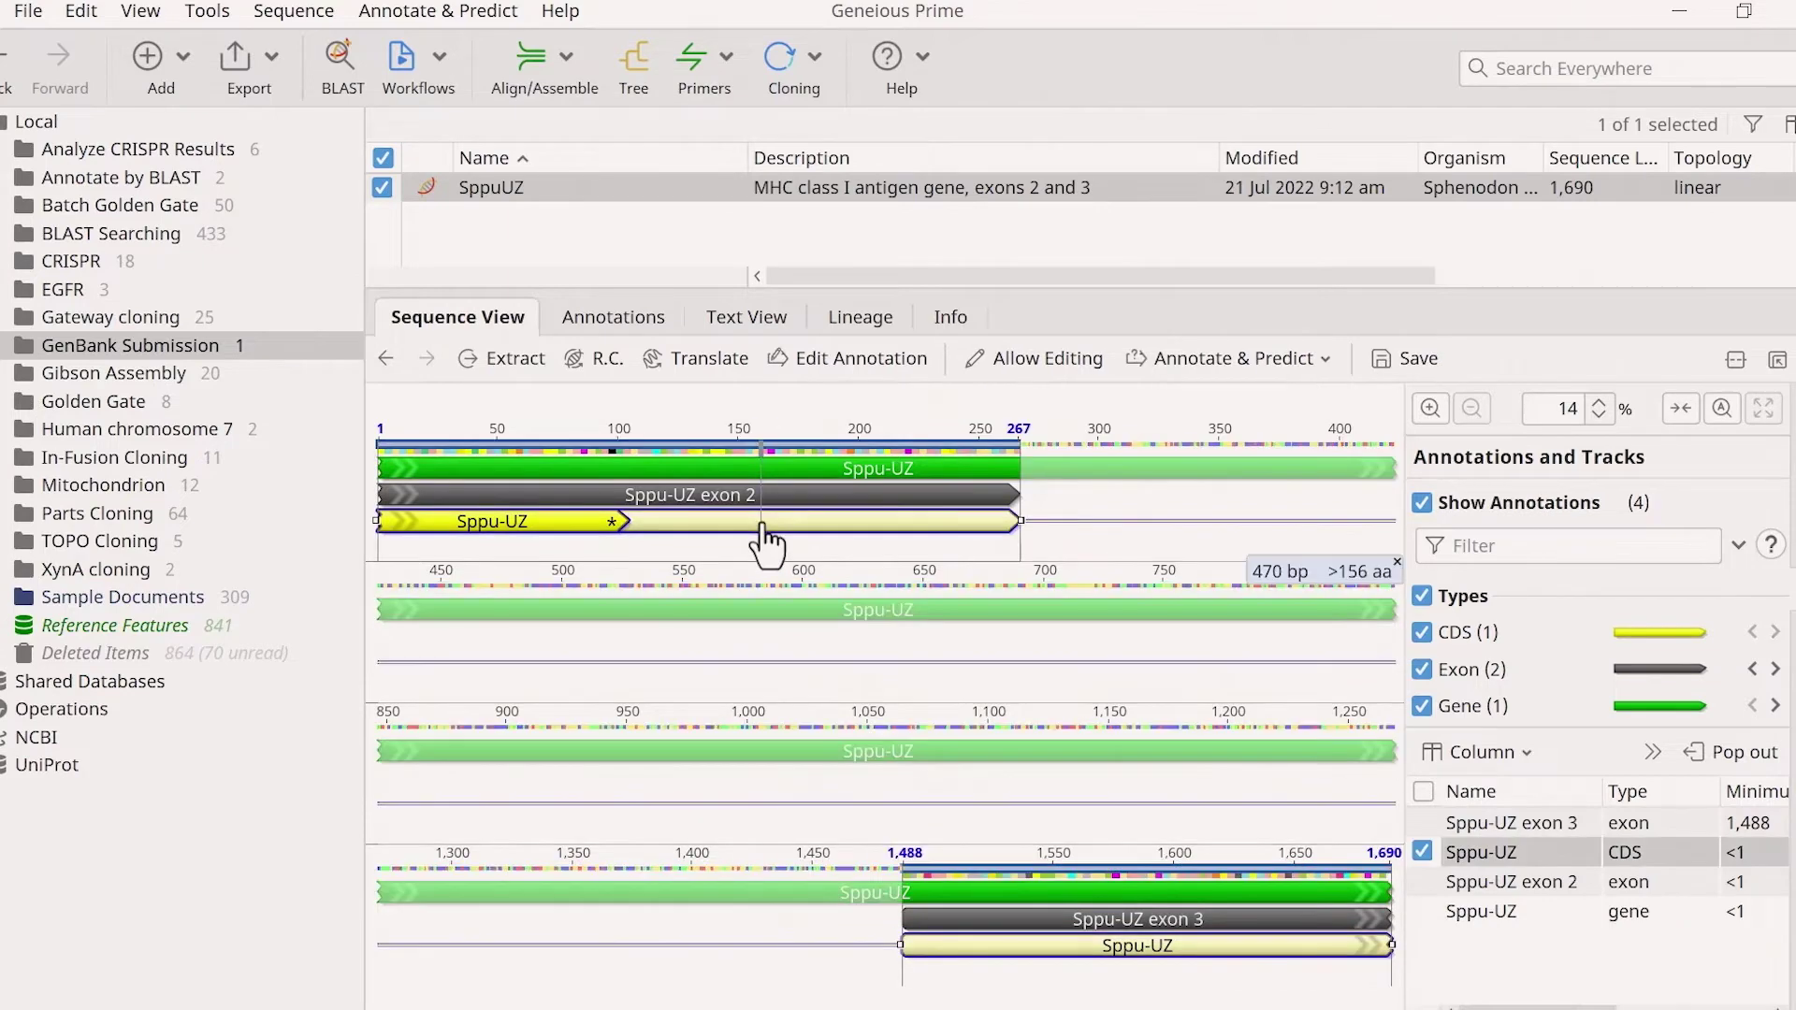
mouse_move(765, 546)
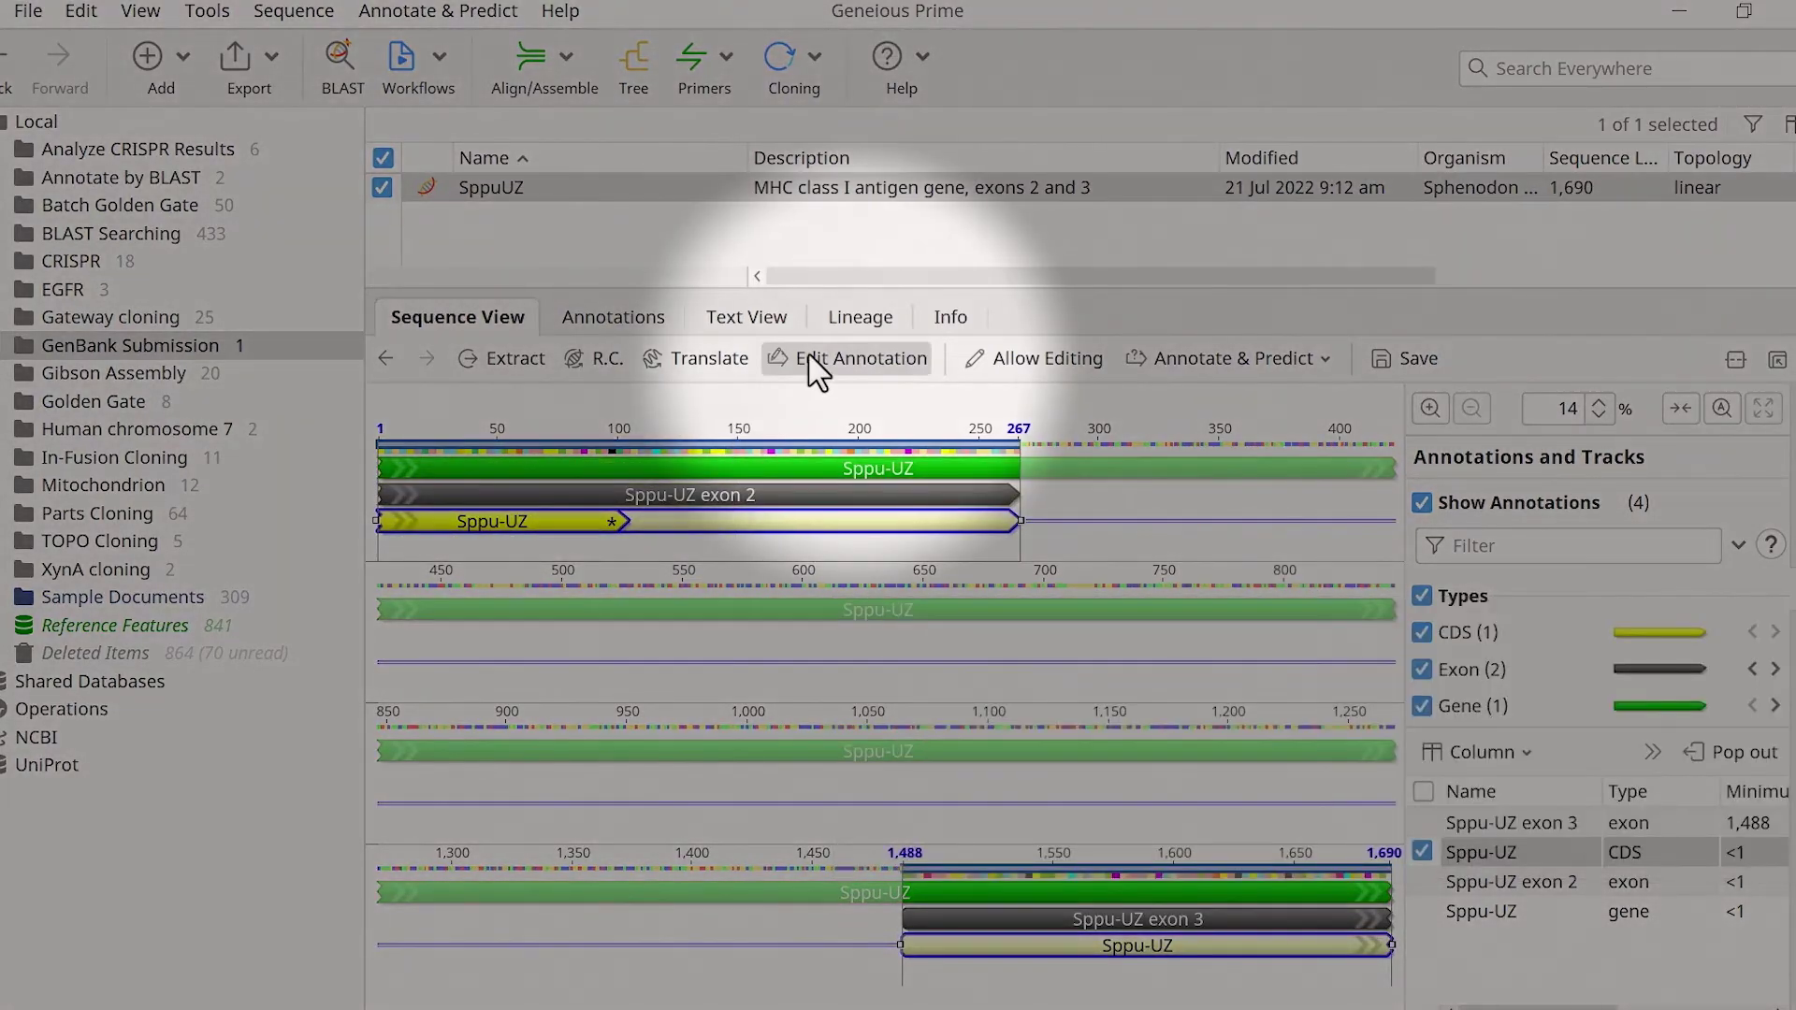
left_click(813, 361)
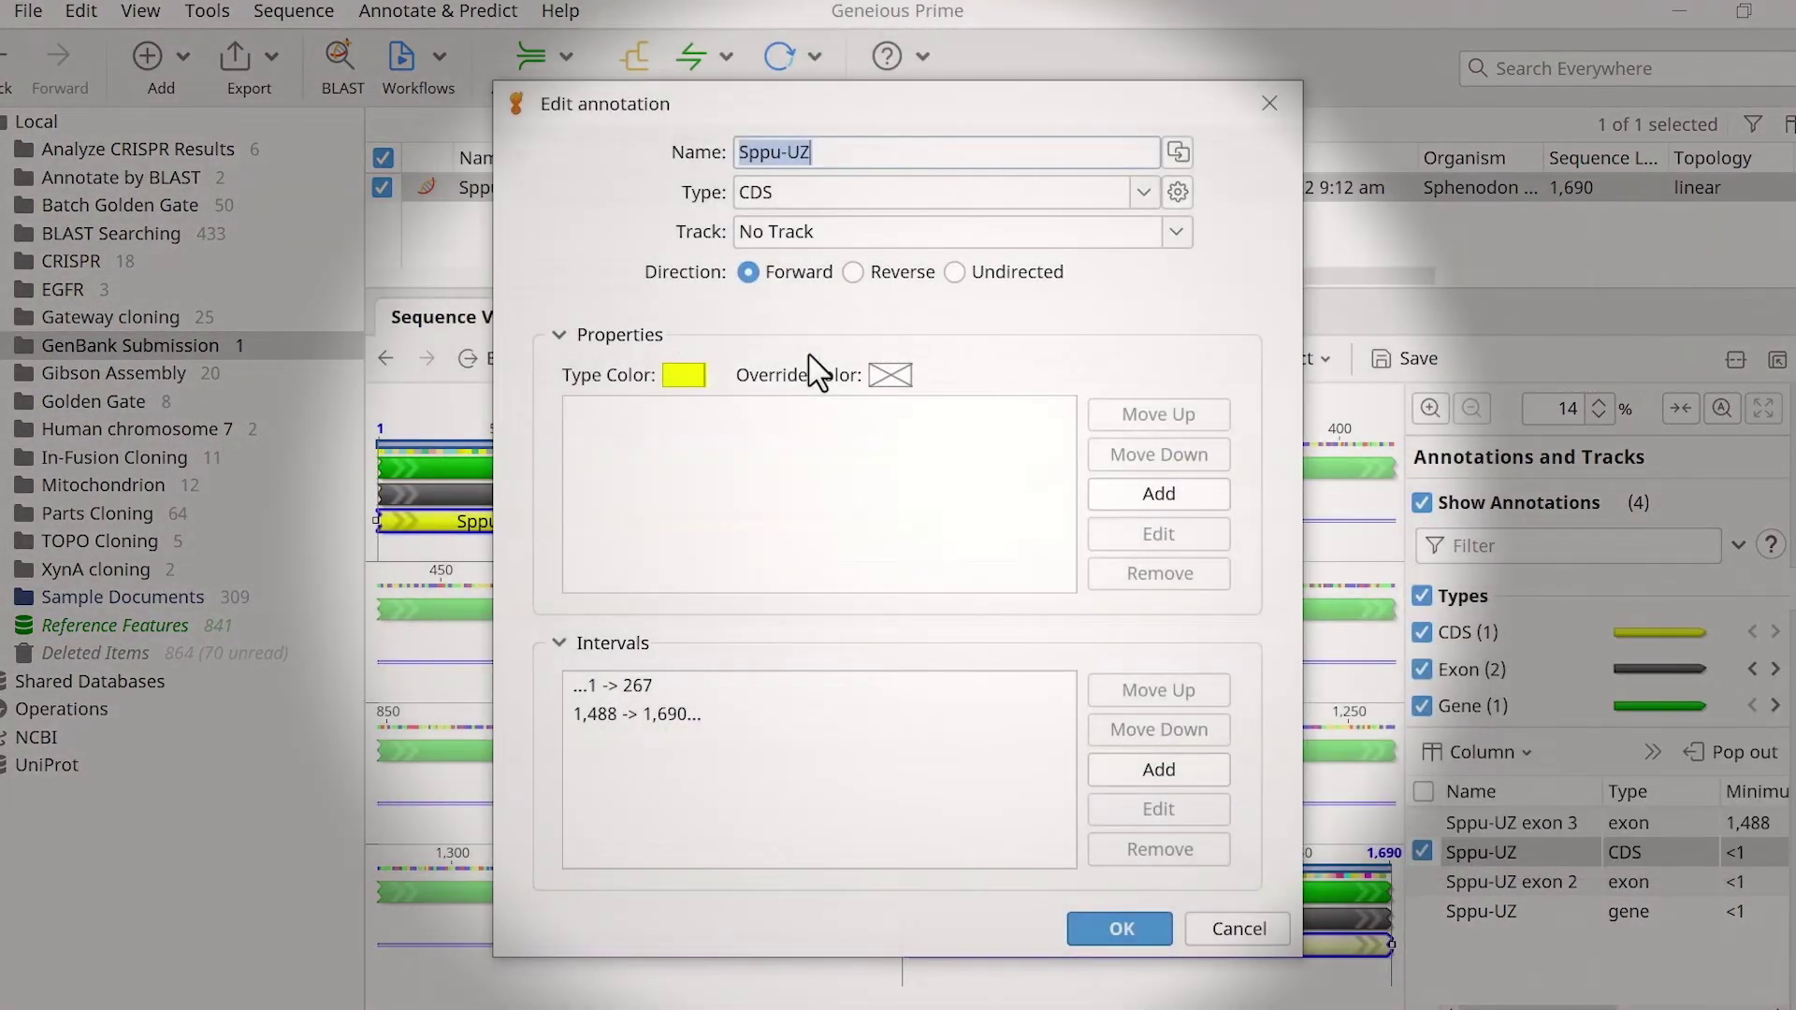
left_click(1102, 498)
type("gene")
left_click(1061, 536)
type("Sppu-U")
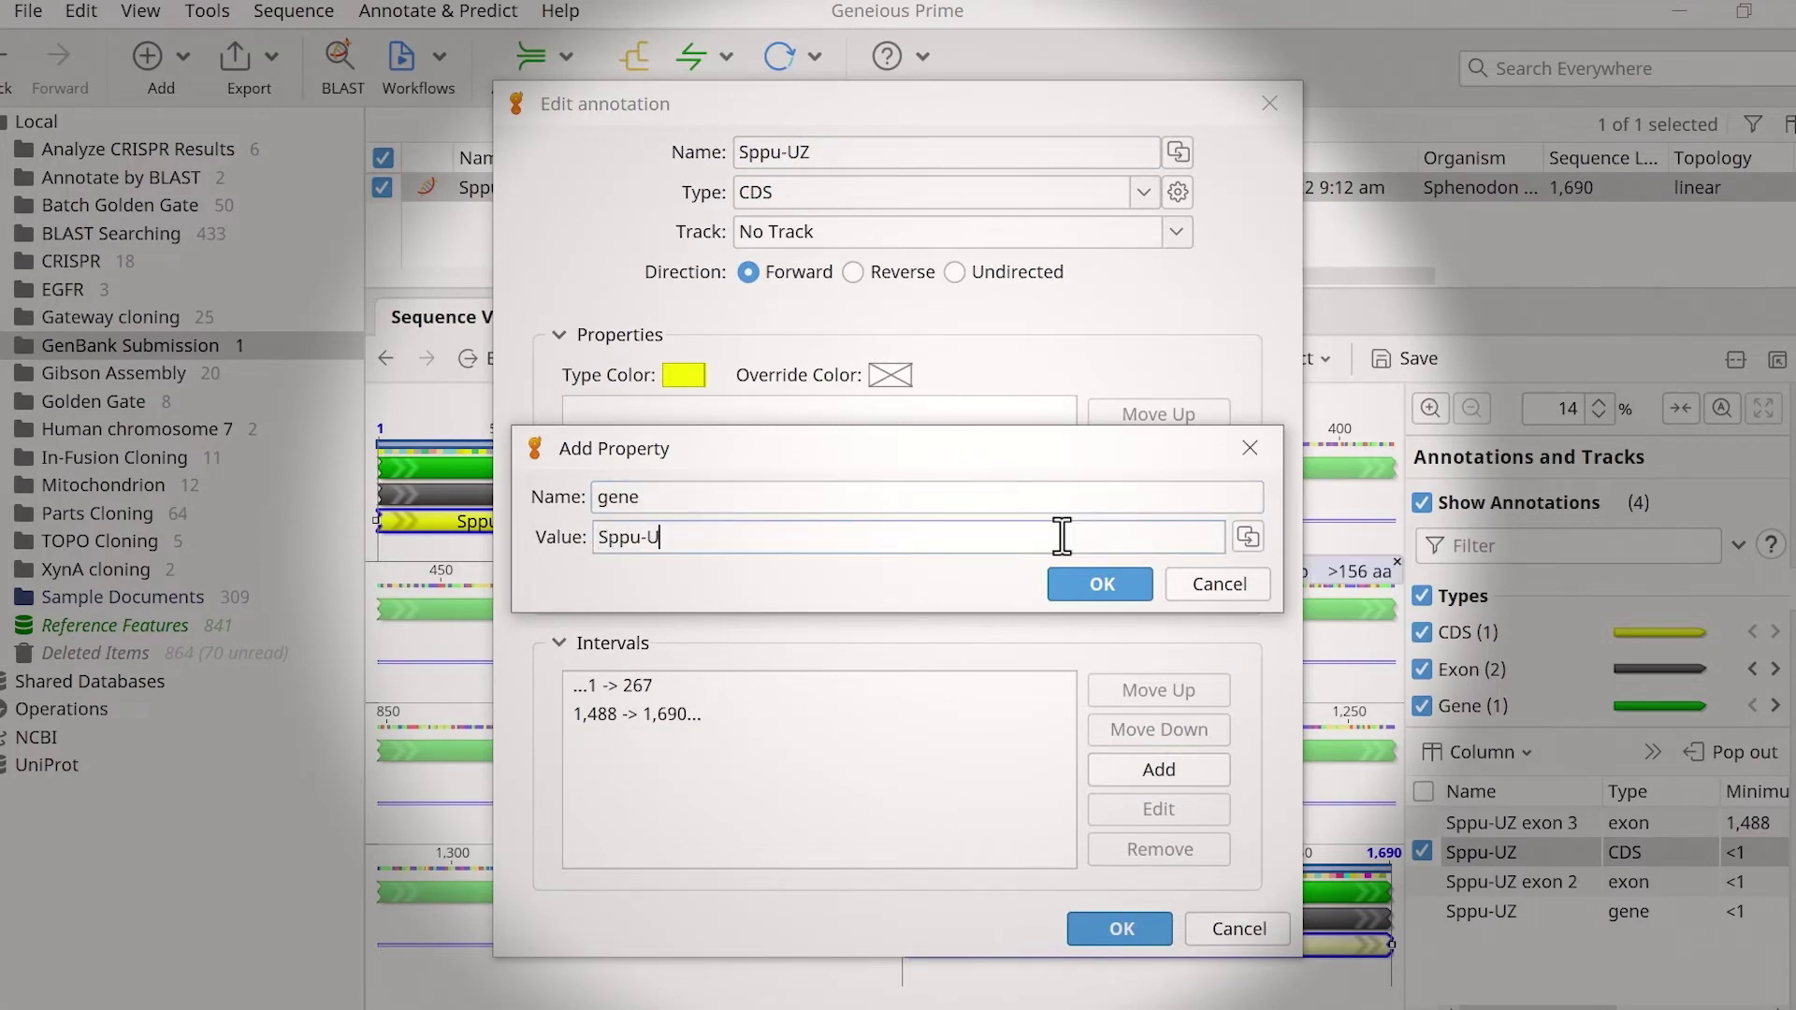
type("Z")
left_click(1078, 588)
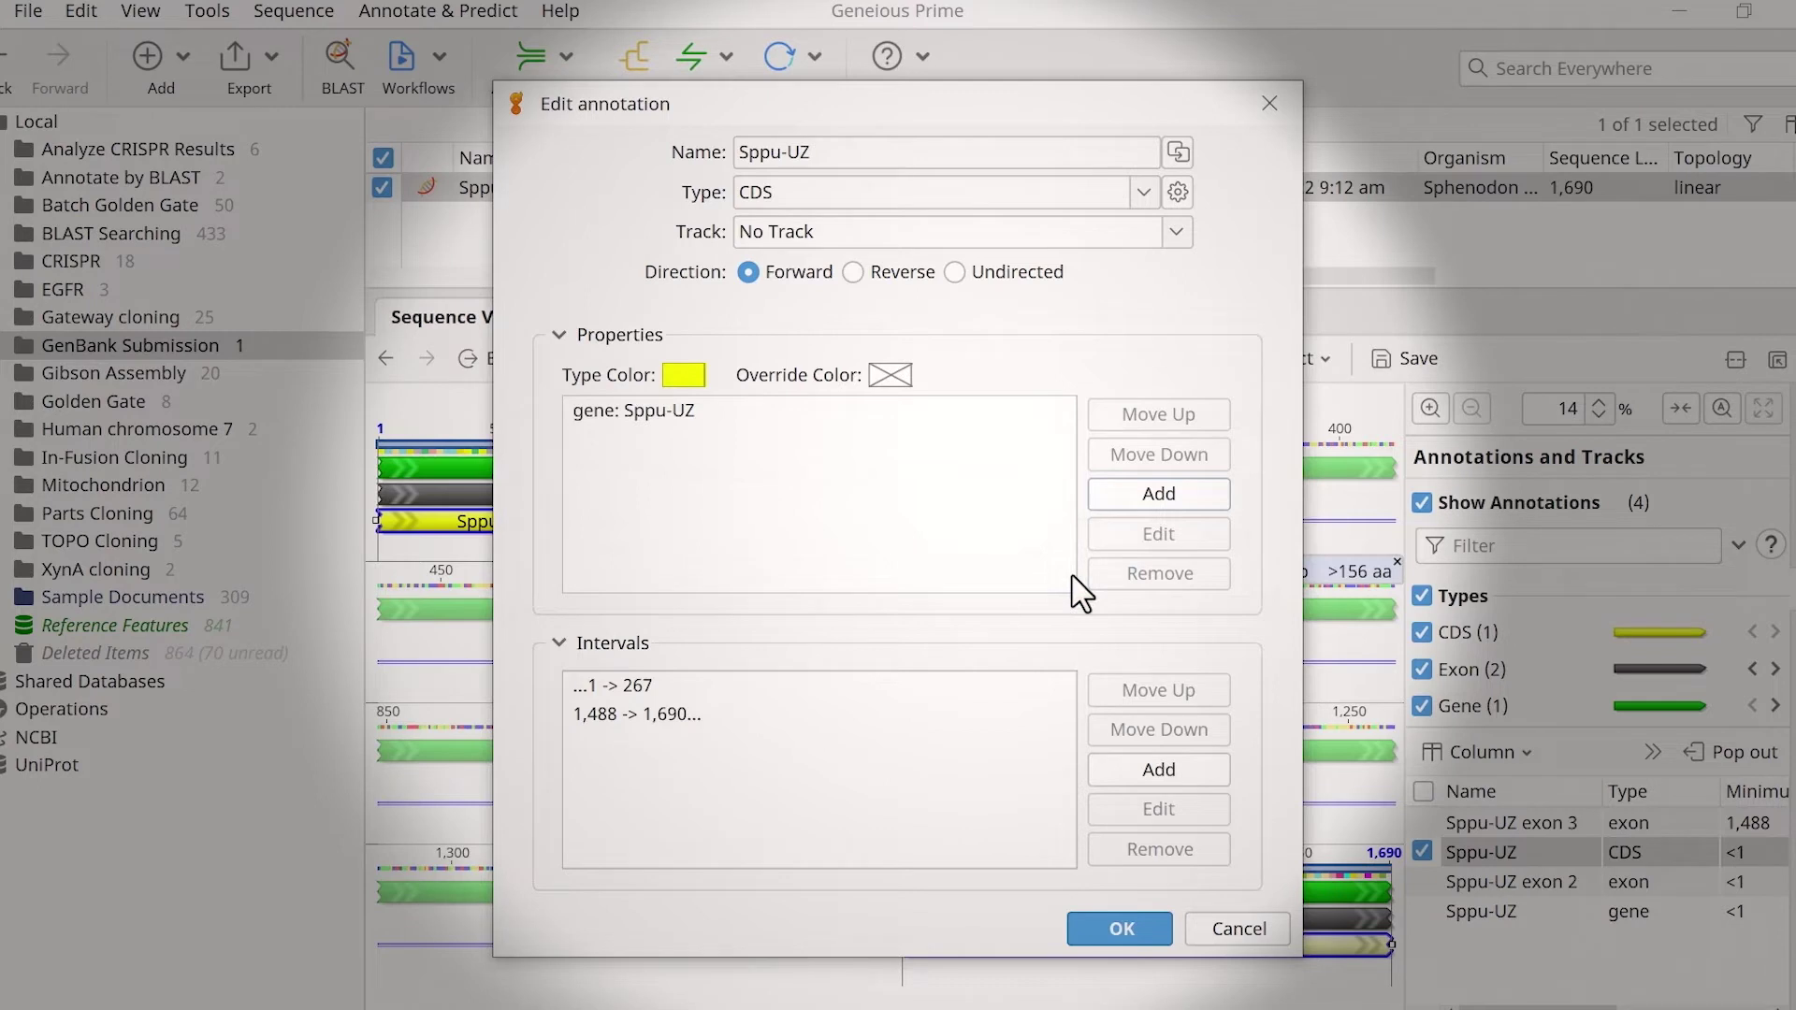
Step: Add the qualifier transl_table = 1 to the CDS
left_click(1169, 498)
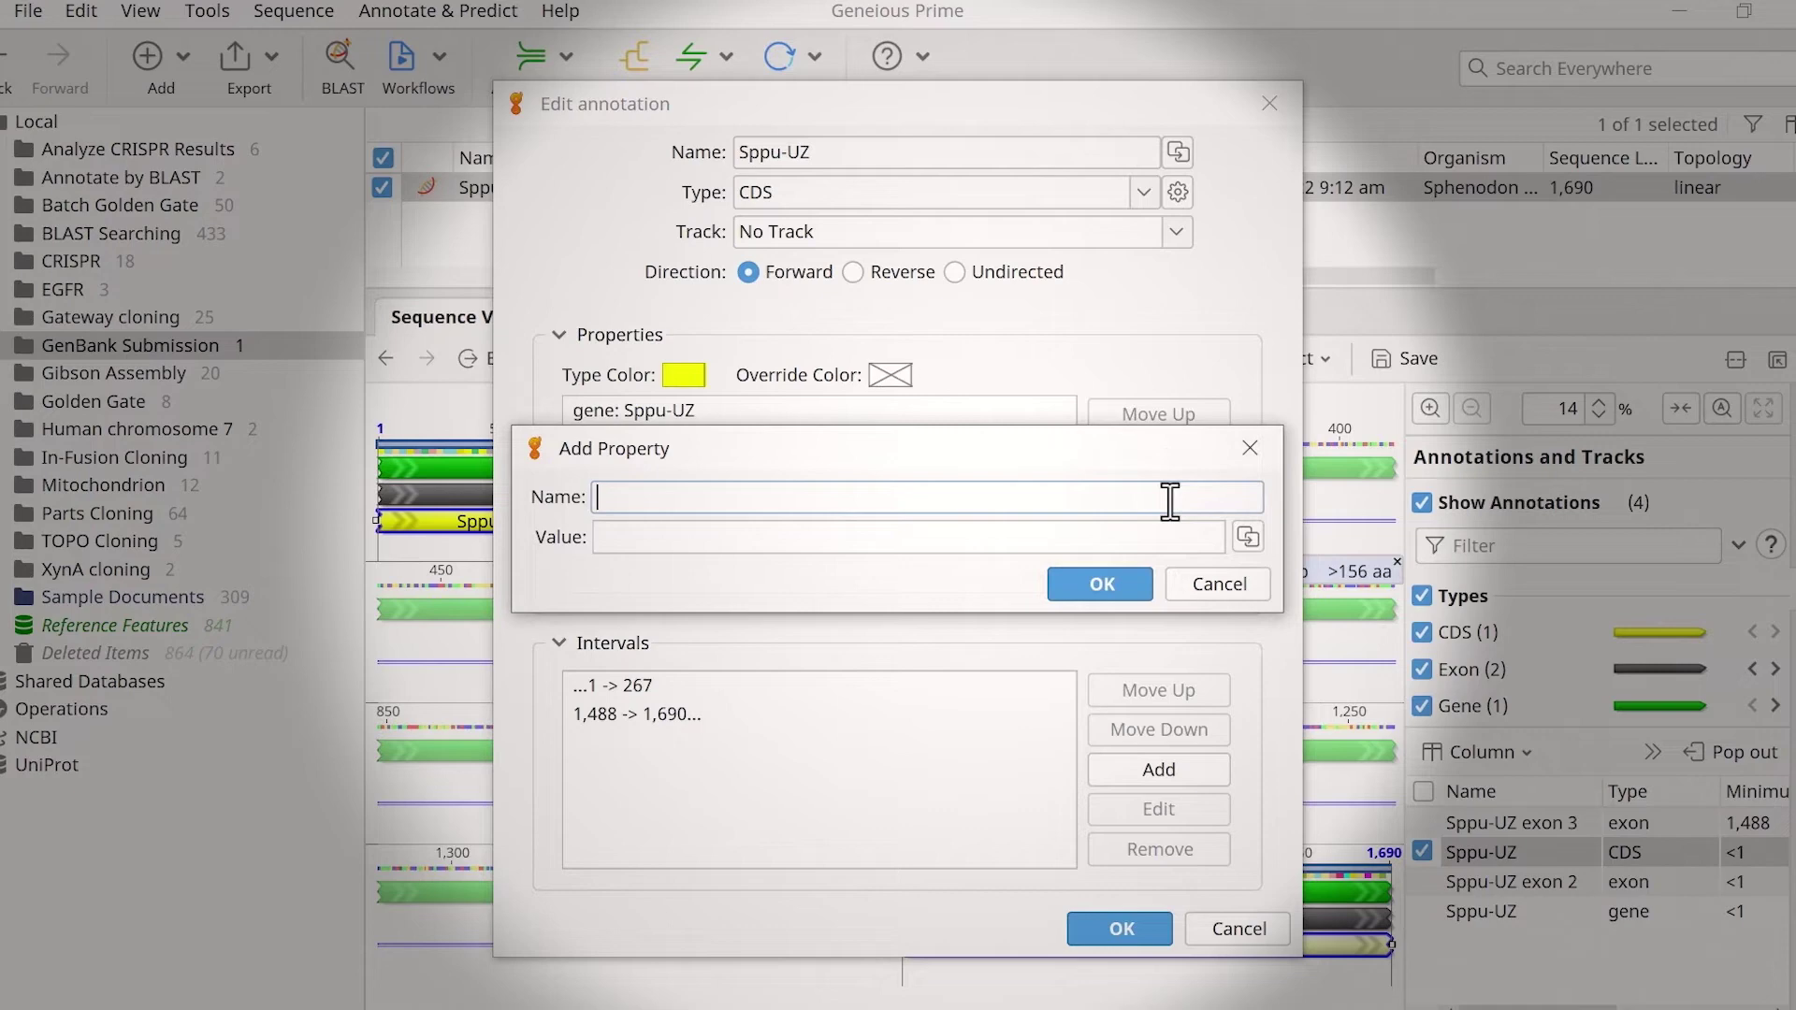
left_click(992, 504)
type("tran")
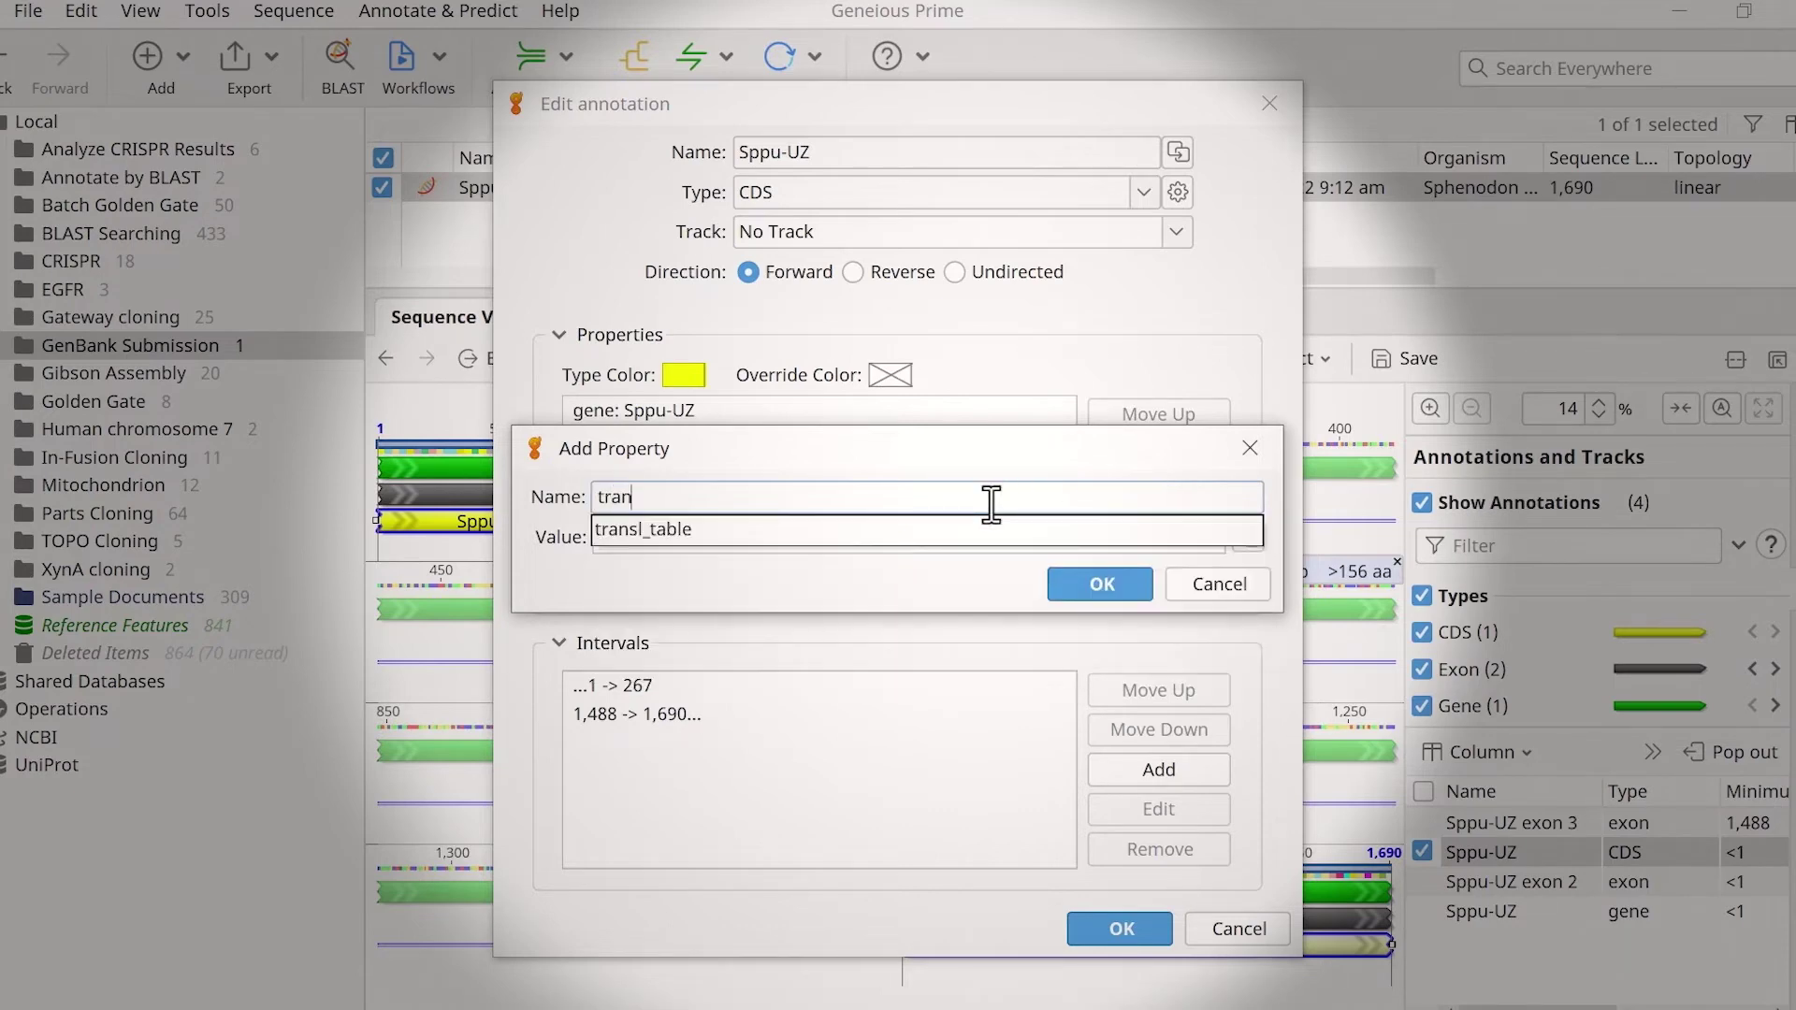
type("sl_table")
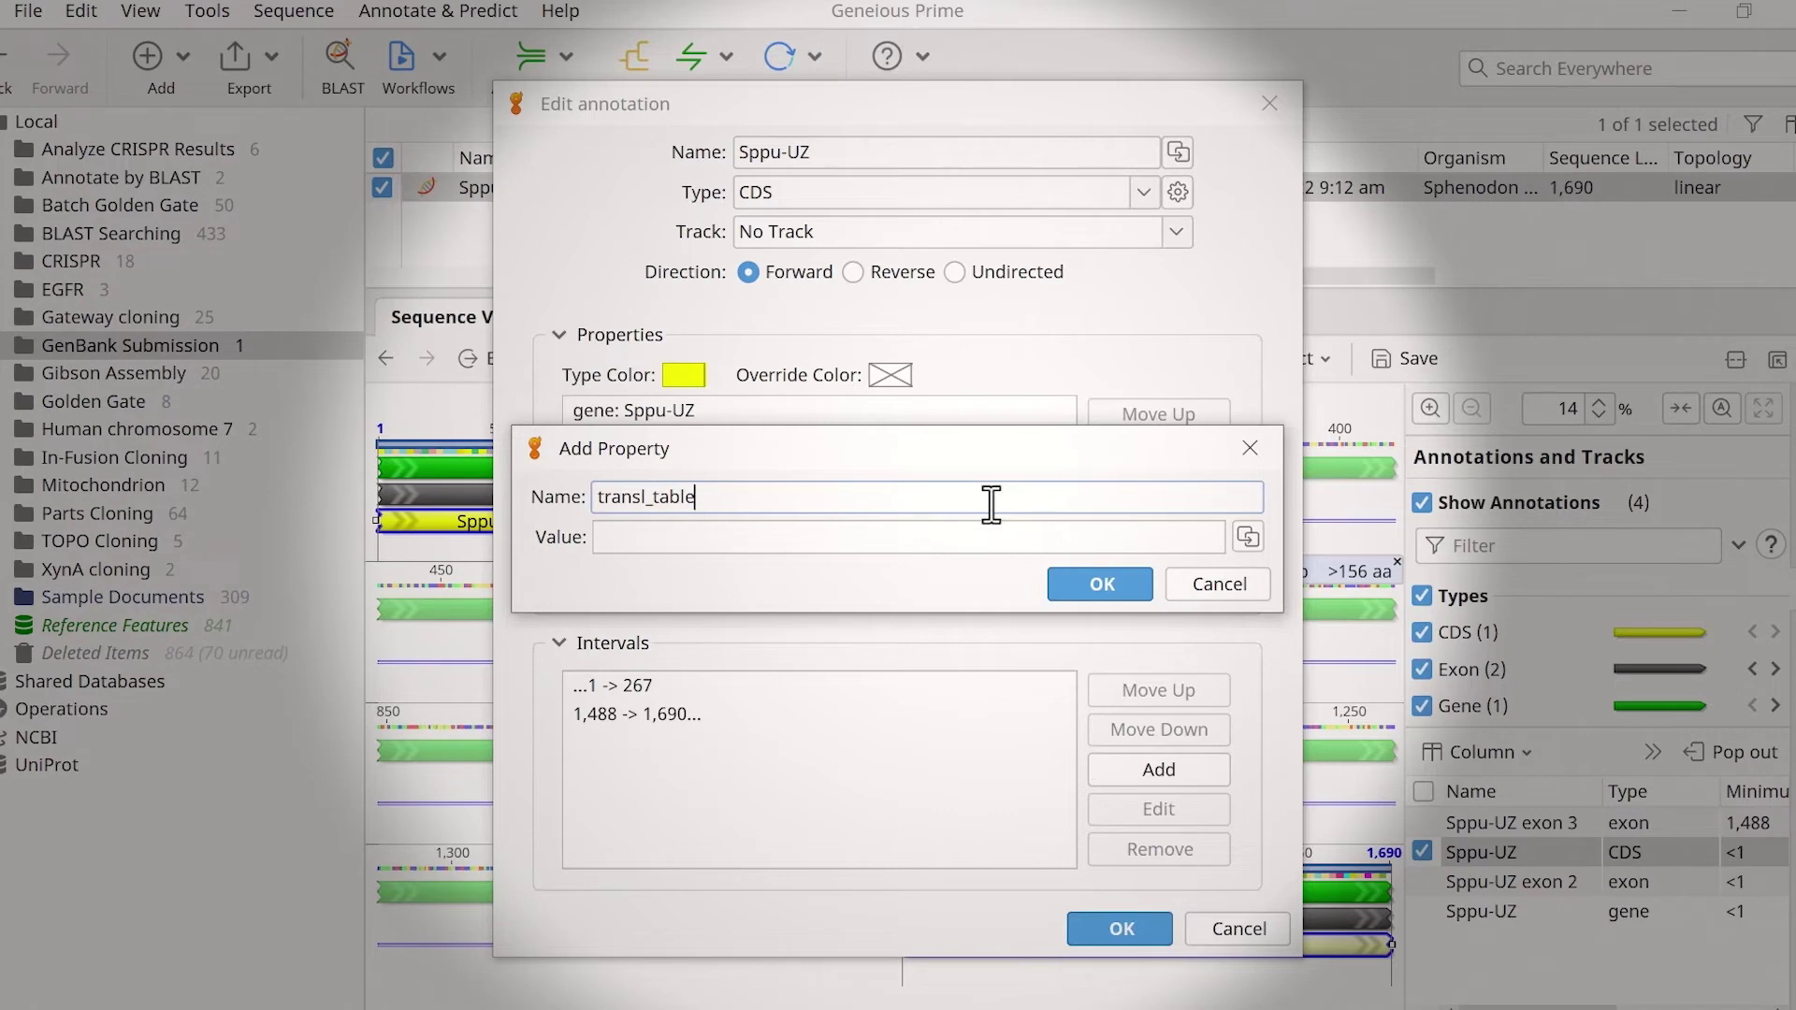
left_click(978, 531)
type("1")
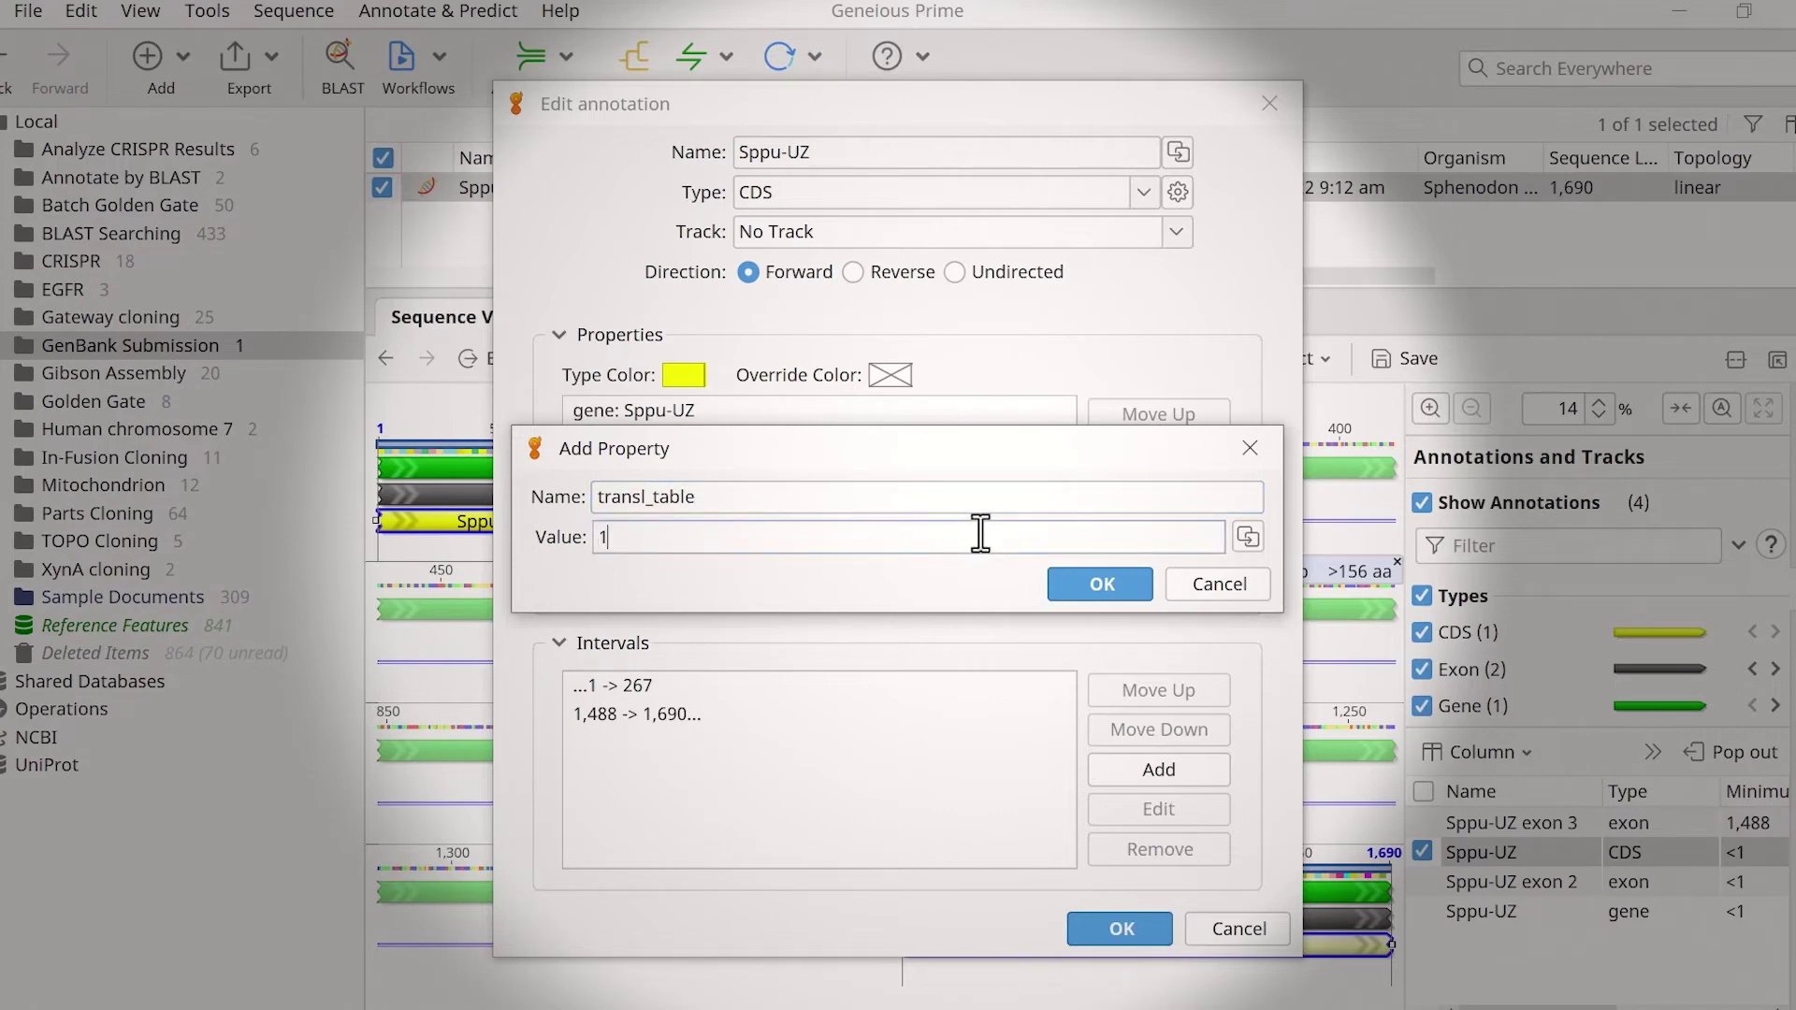
left_click(1096, 589)
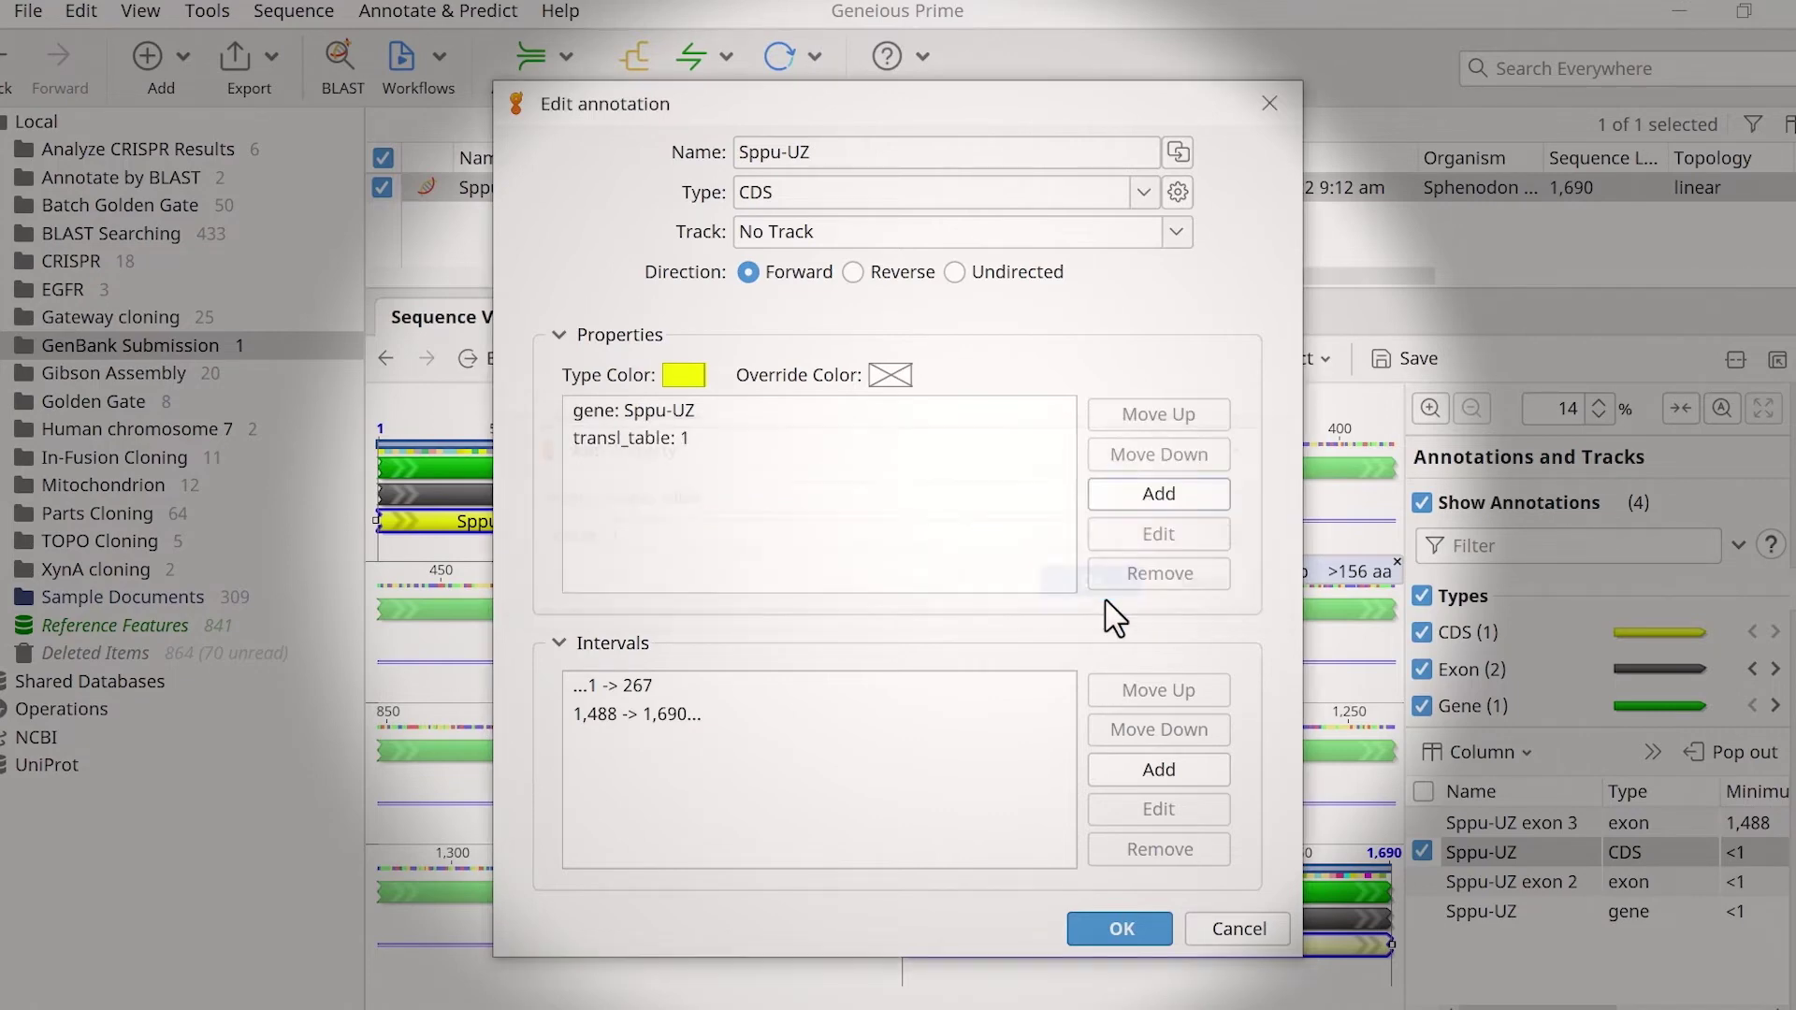
Step: Add the qualifier codon_start = 3 to the CDS
left_click(1143, 505)
type("co")
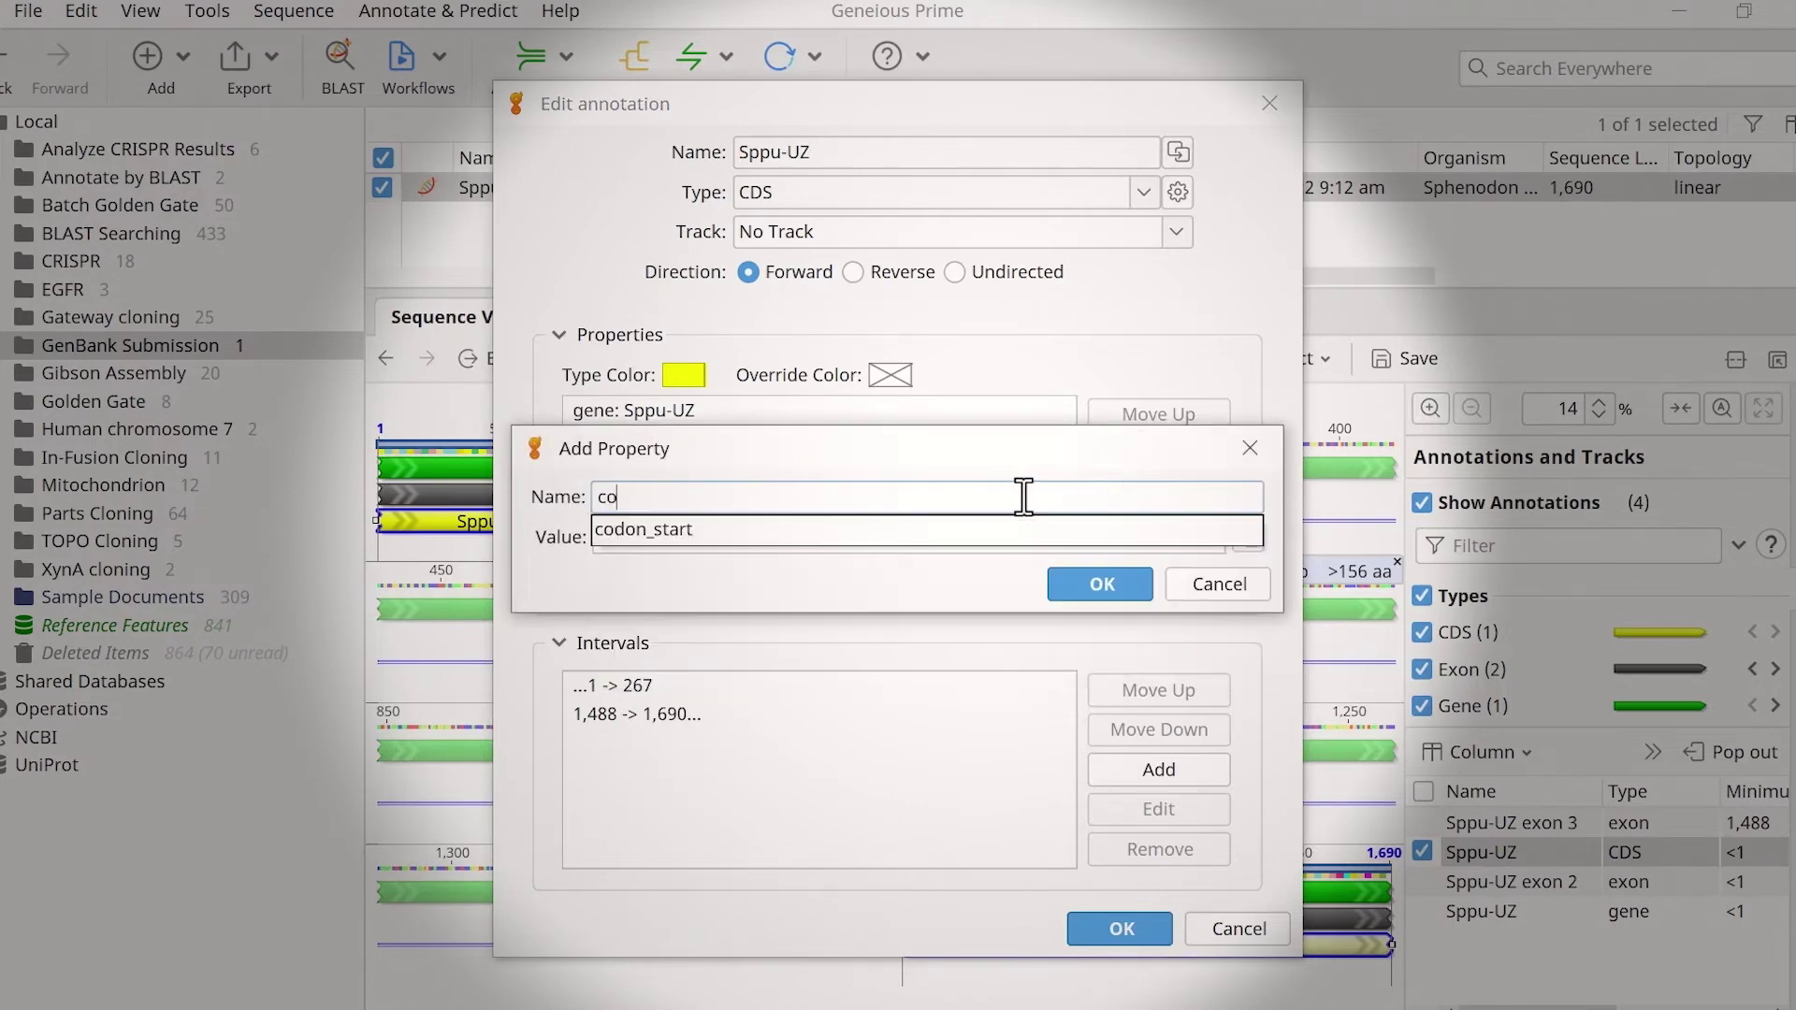
type("don_start")
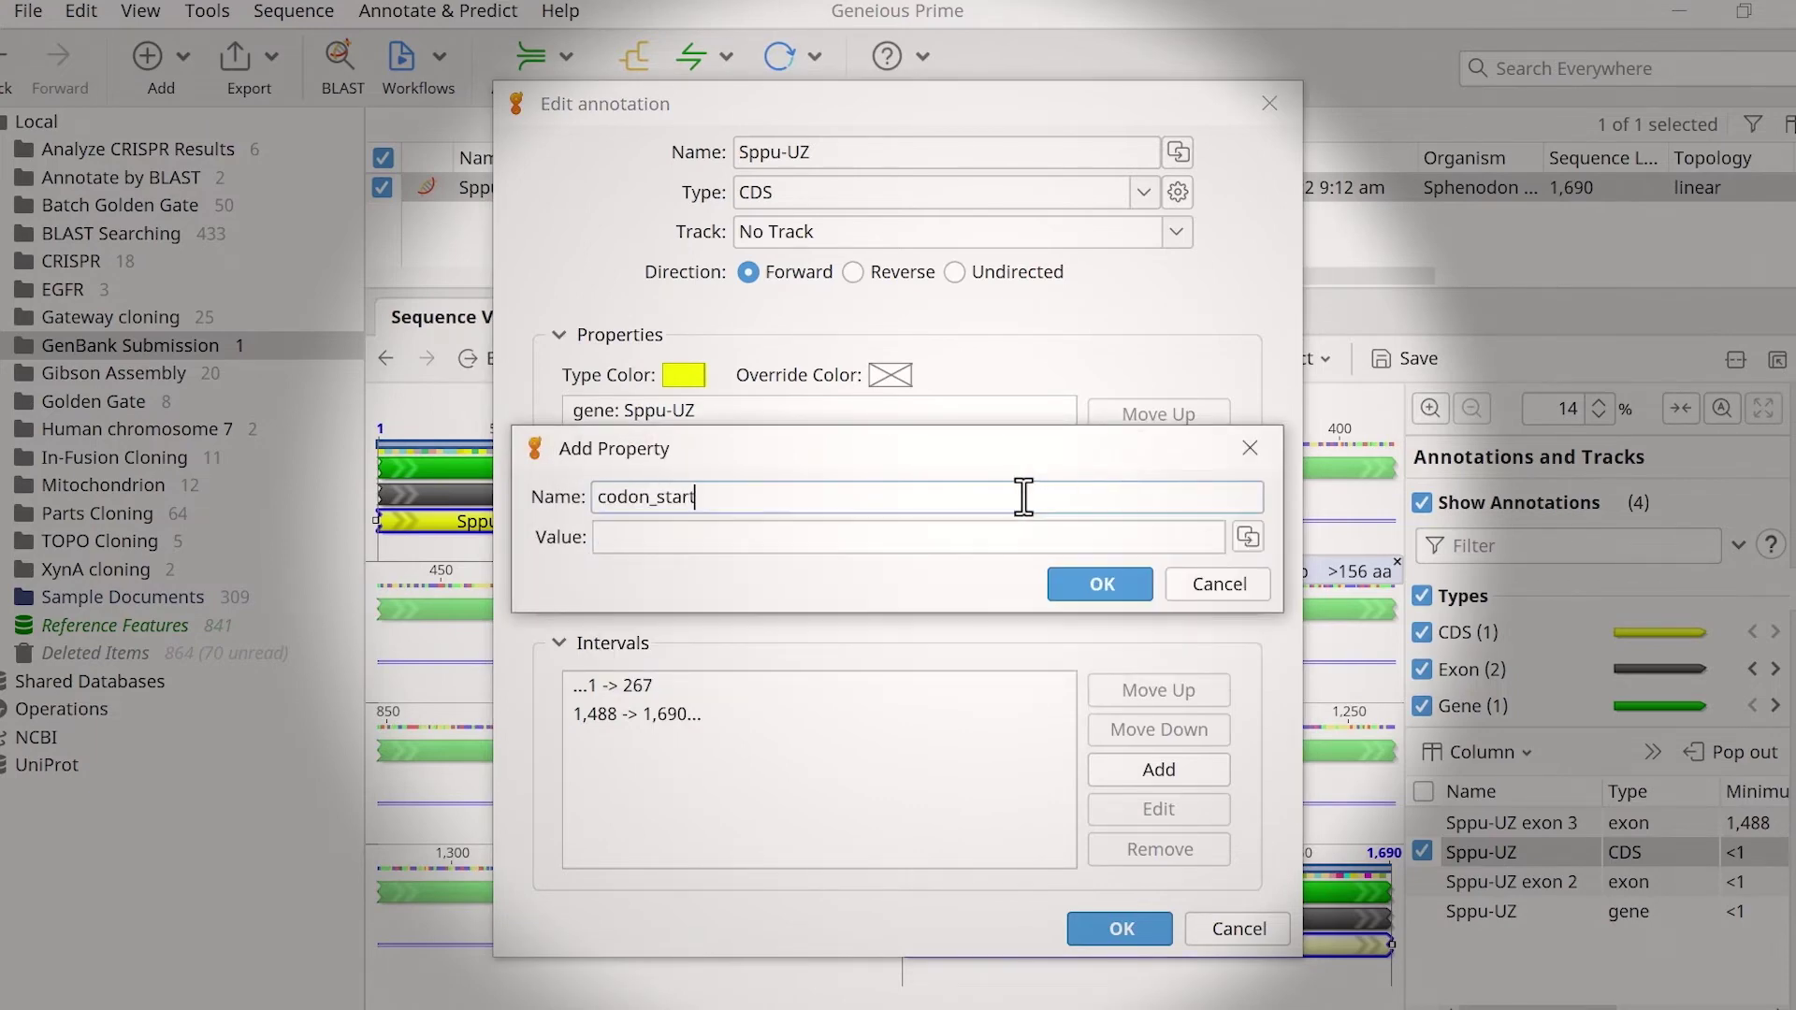
left_click(980, 535)
type("3")
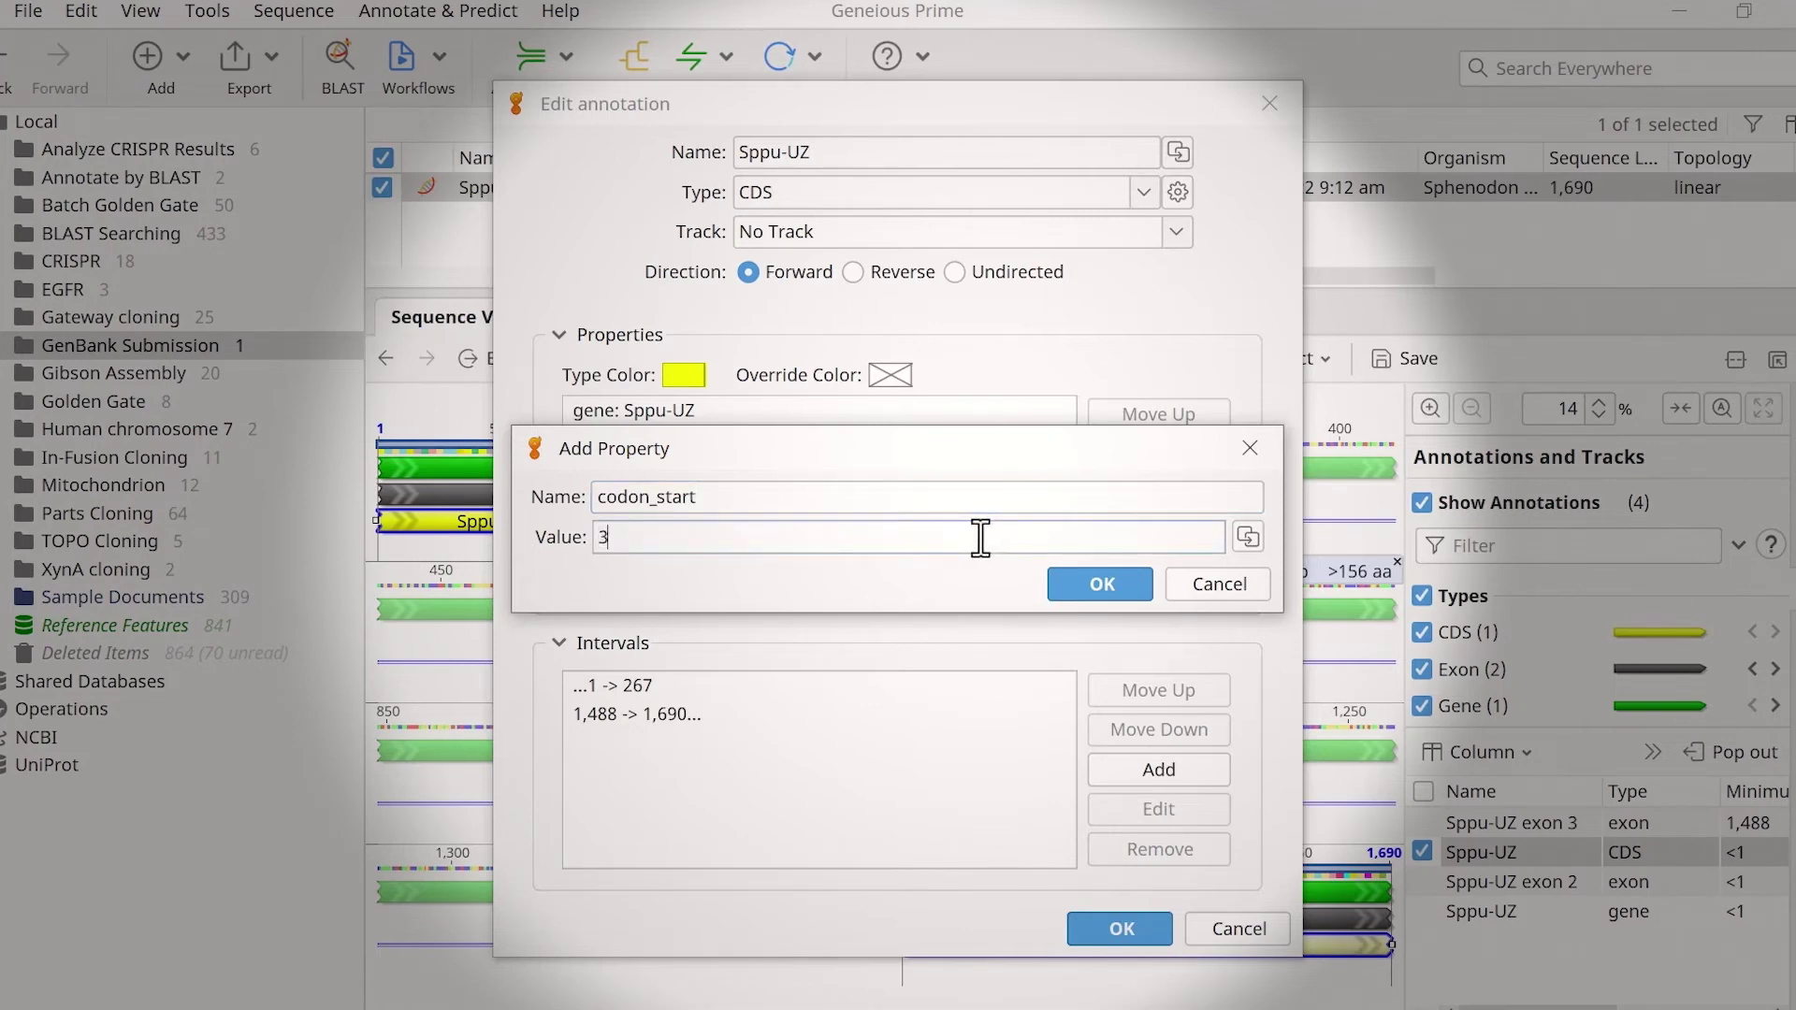
left_click(1073, 585)
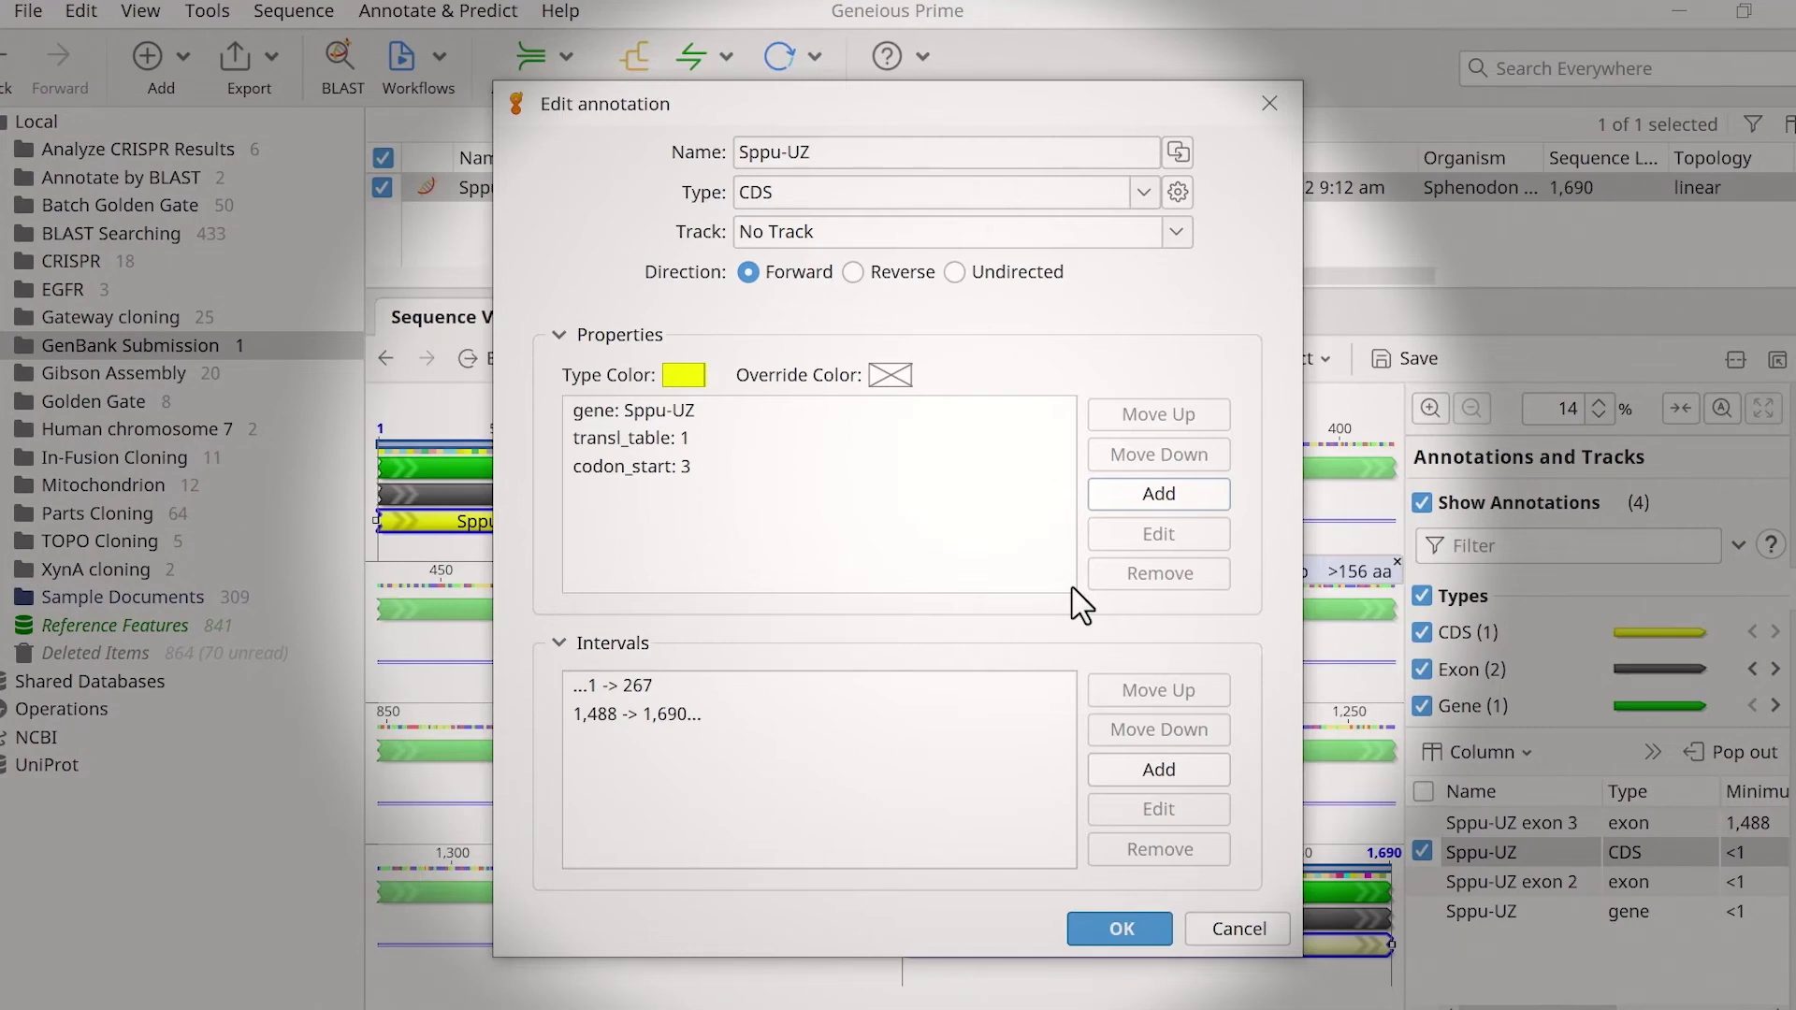
Step: Add the qualifier product = MHC class I antigen to the CDS
left_click(1133, 499)
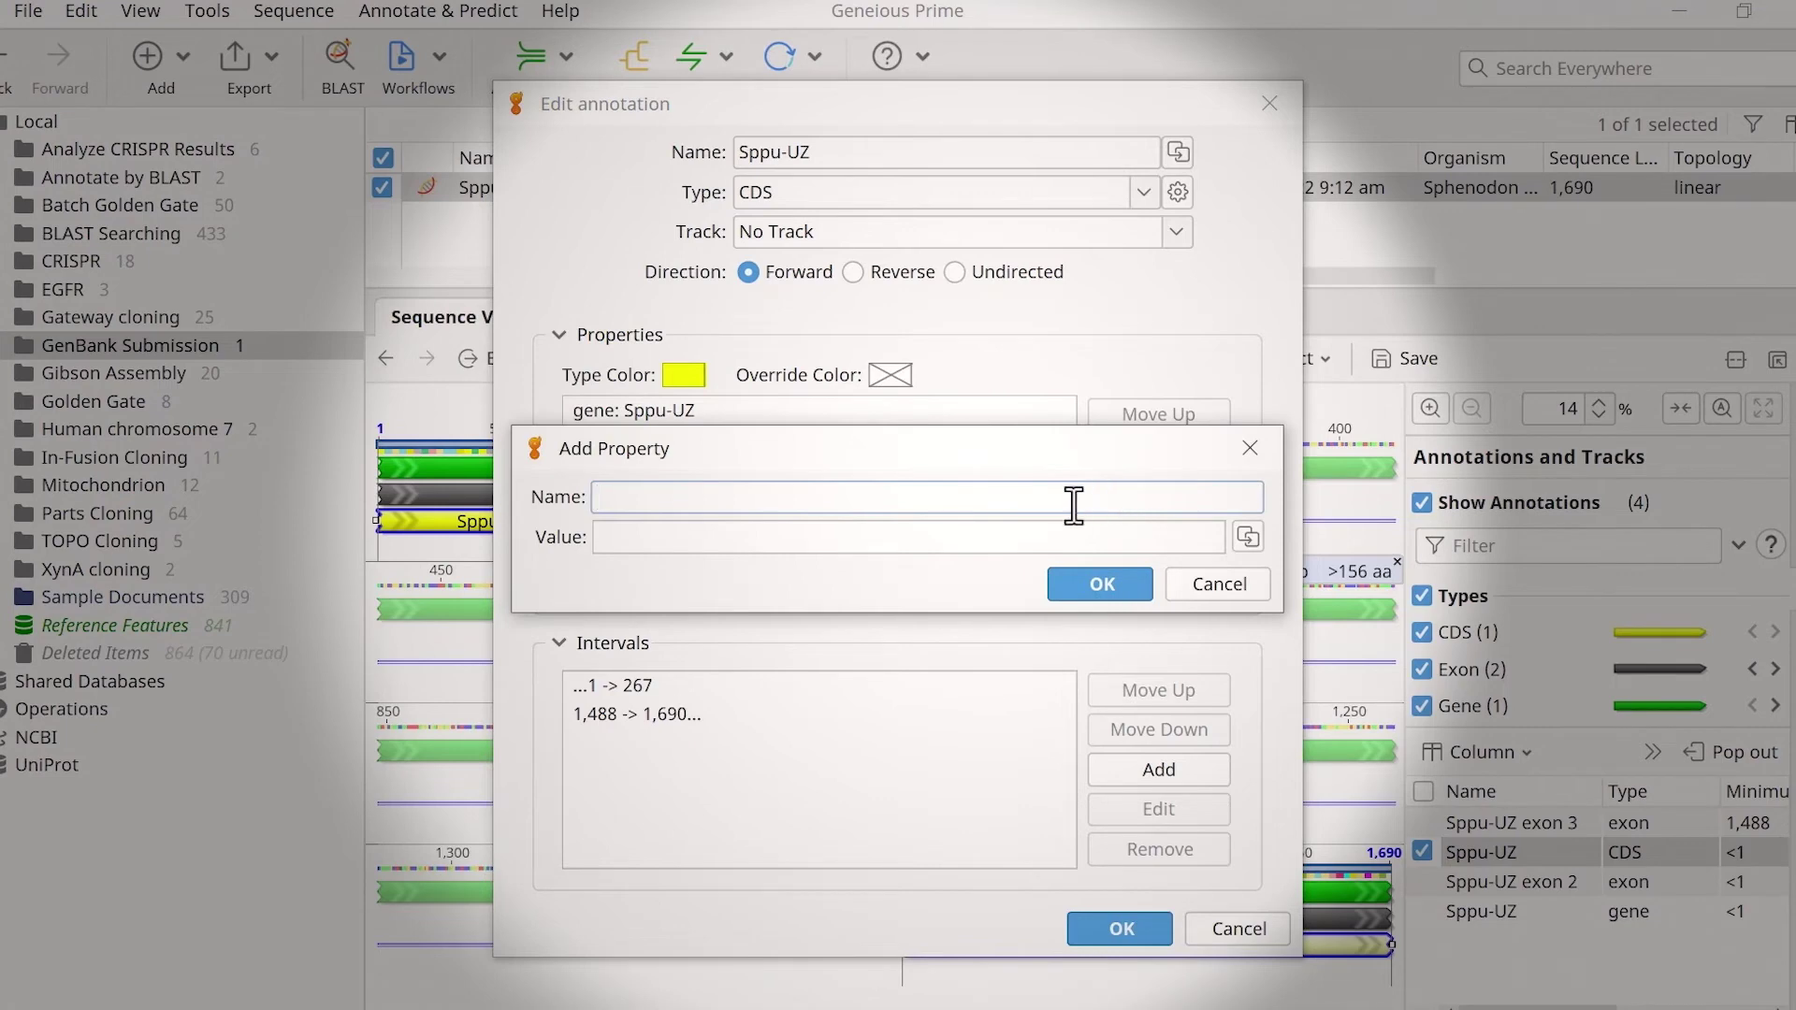
type("product")
key("Tab")
type("MHC class I antigen")
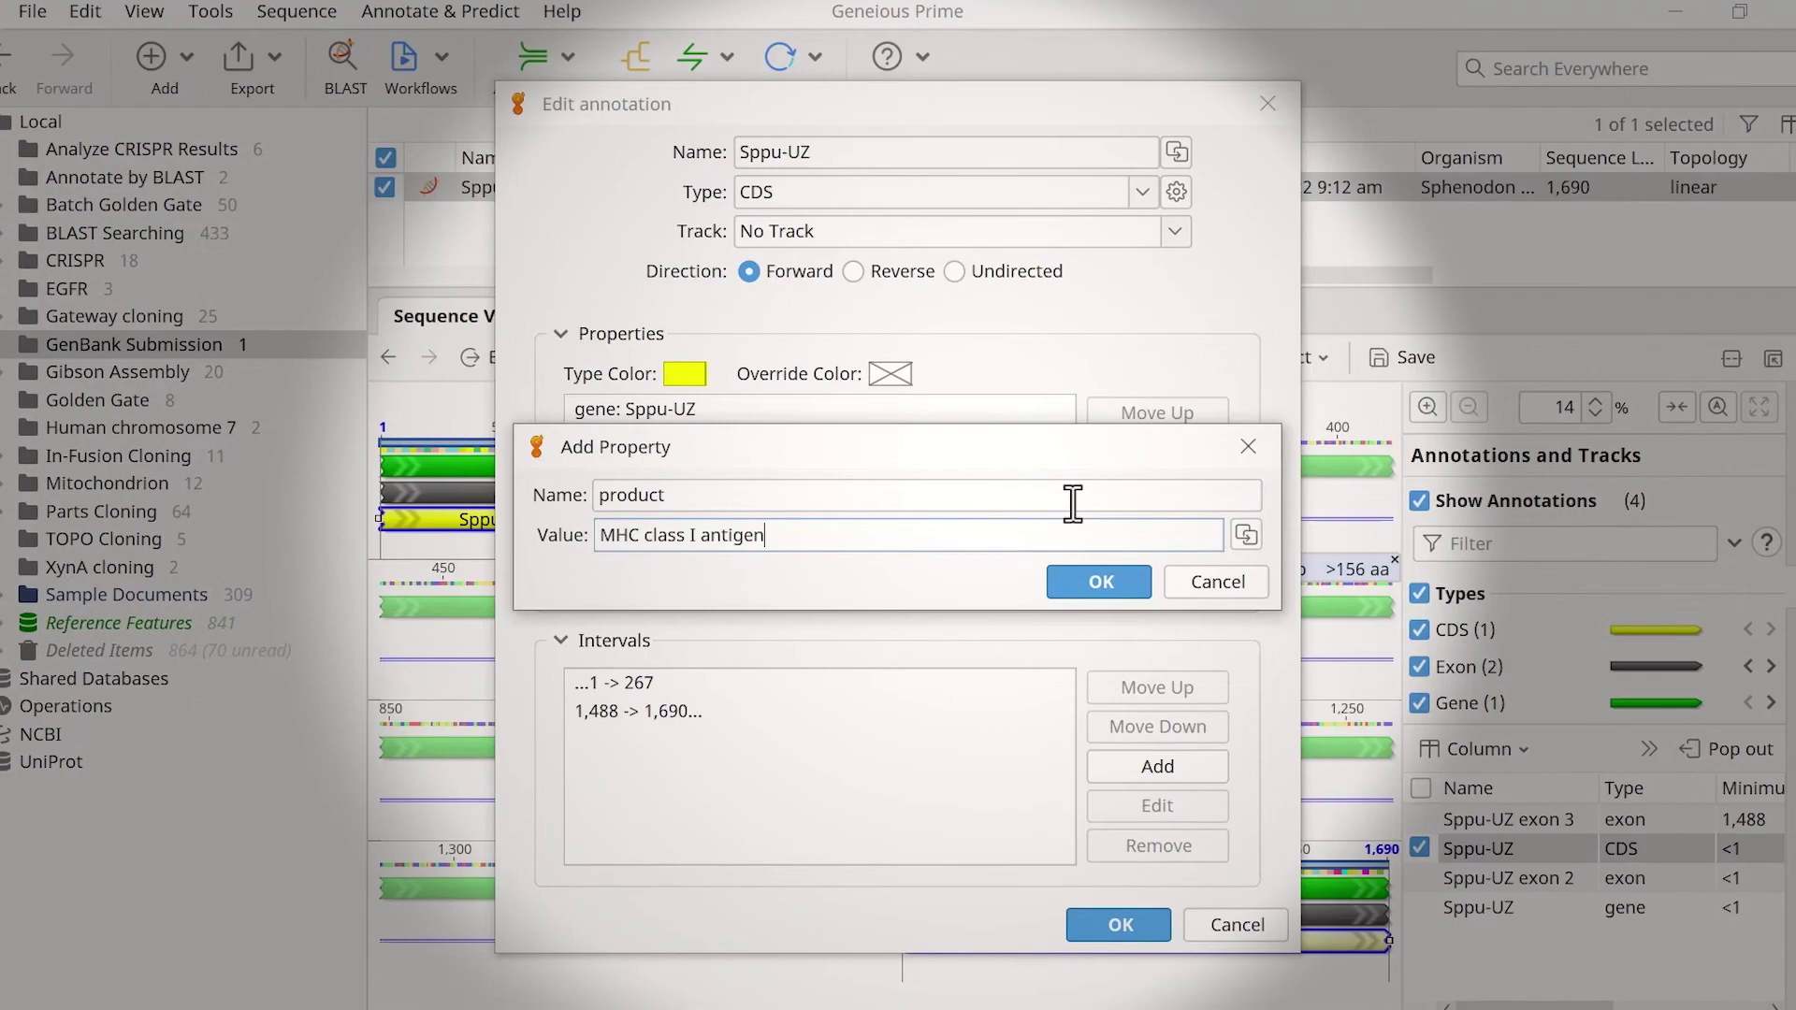
left_click(1097, 579)
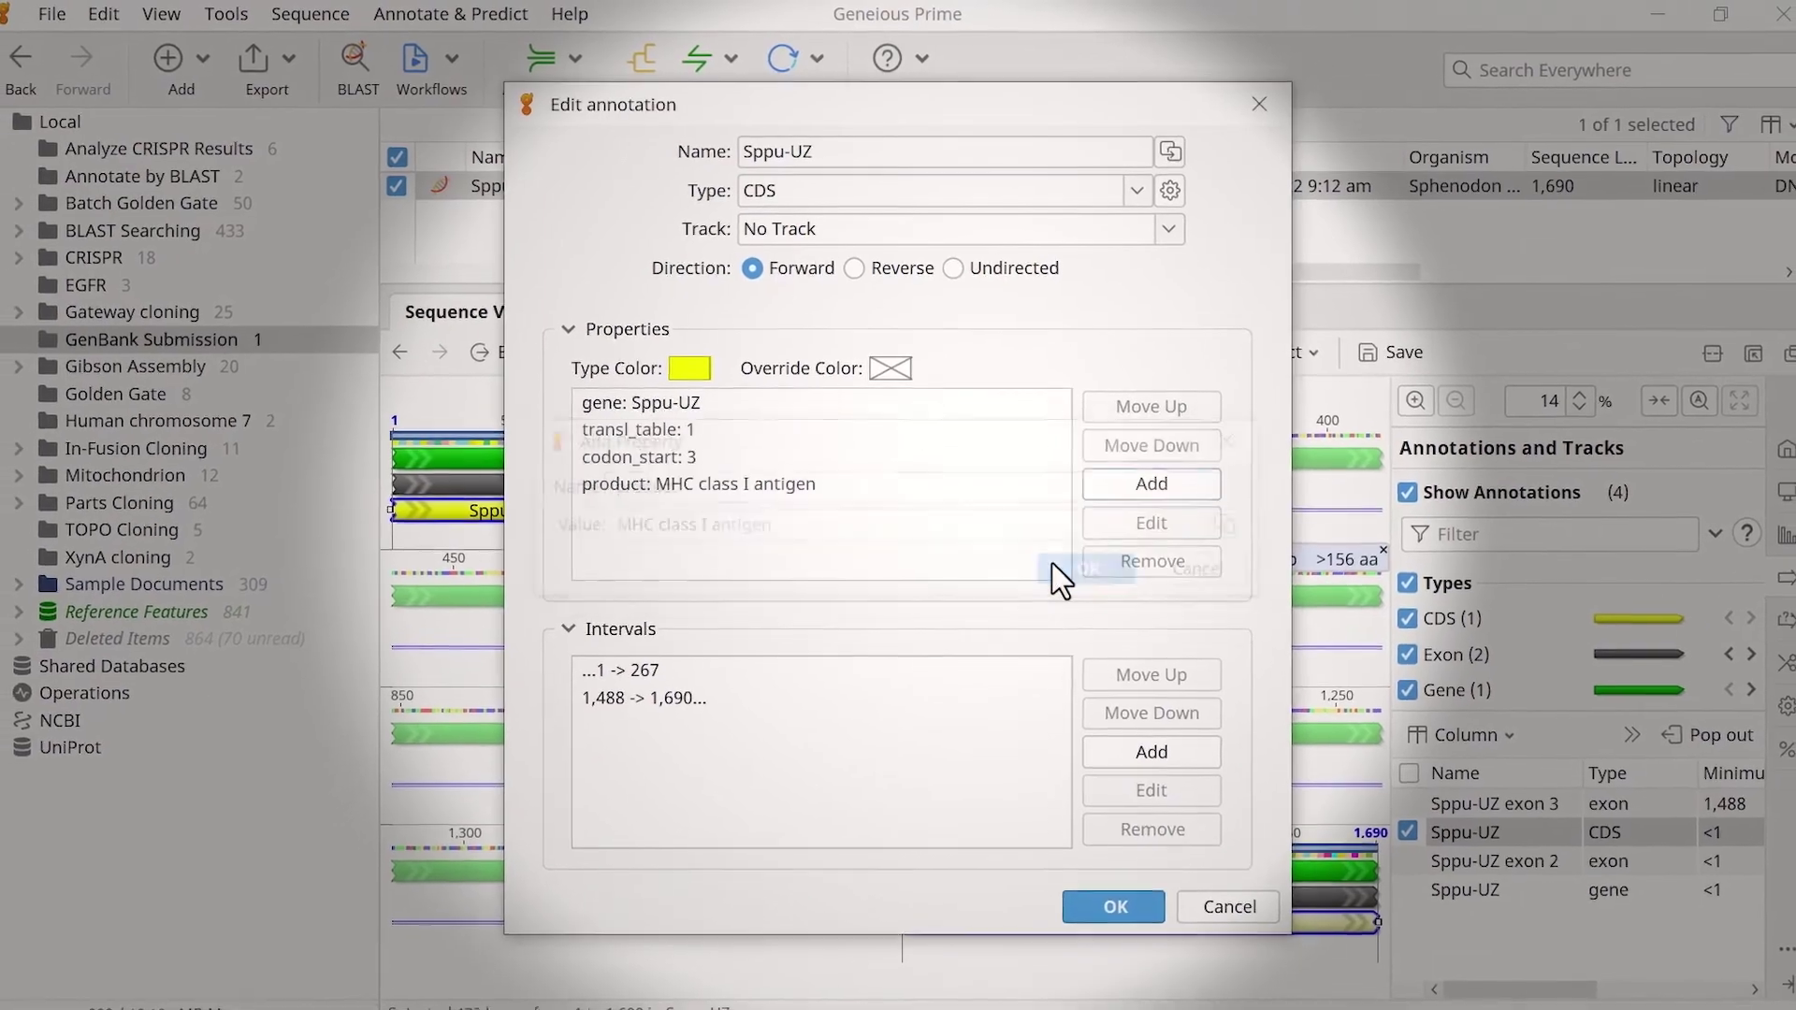
Step: Apply the CDS edits, then add the qualifier number = 2 to the exon 2 annotation
left_click(1090, 884)
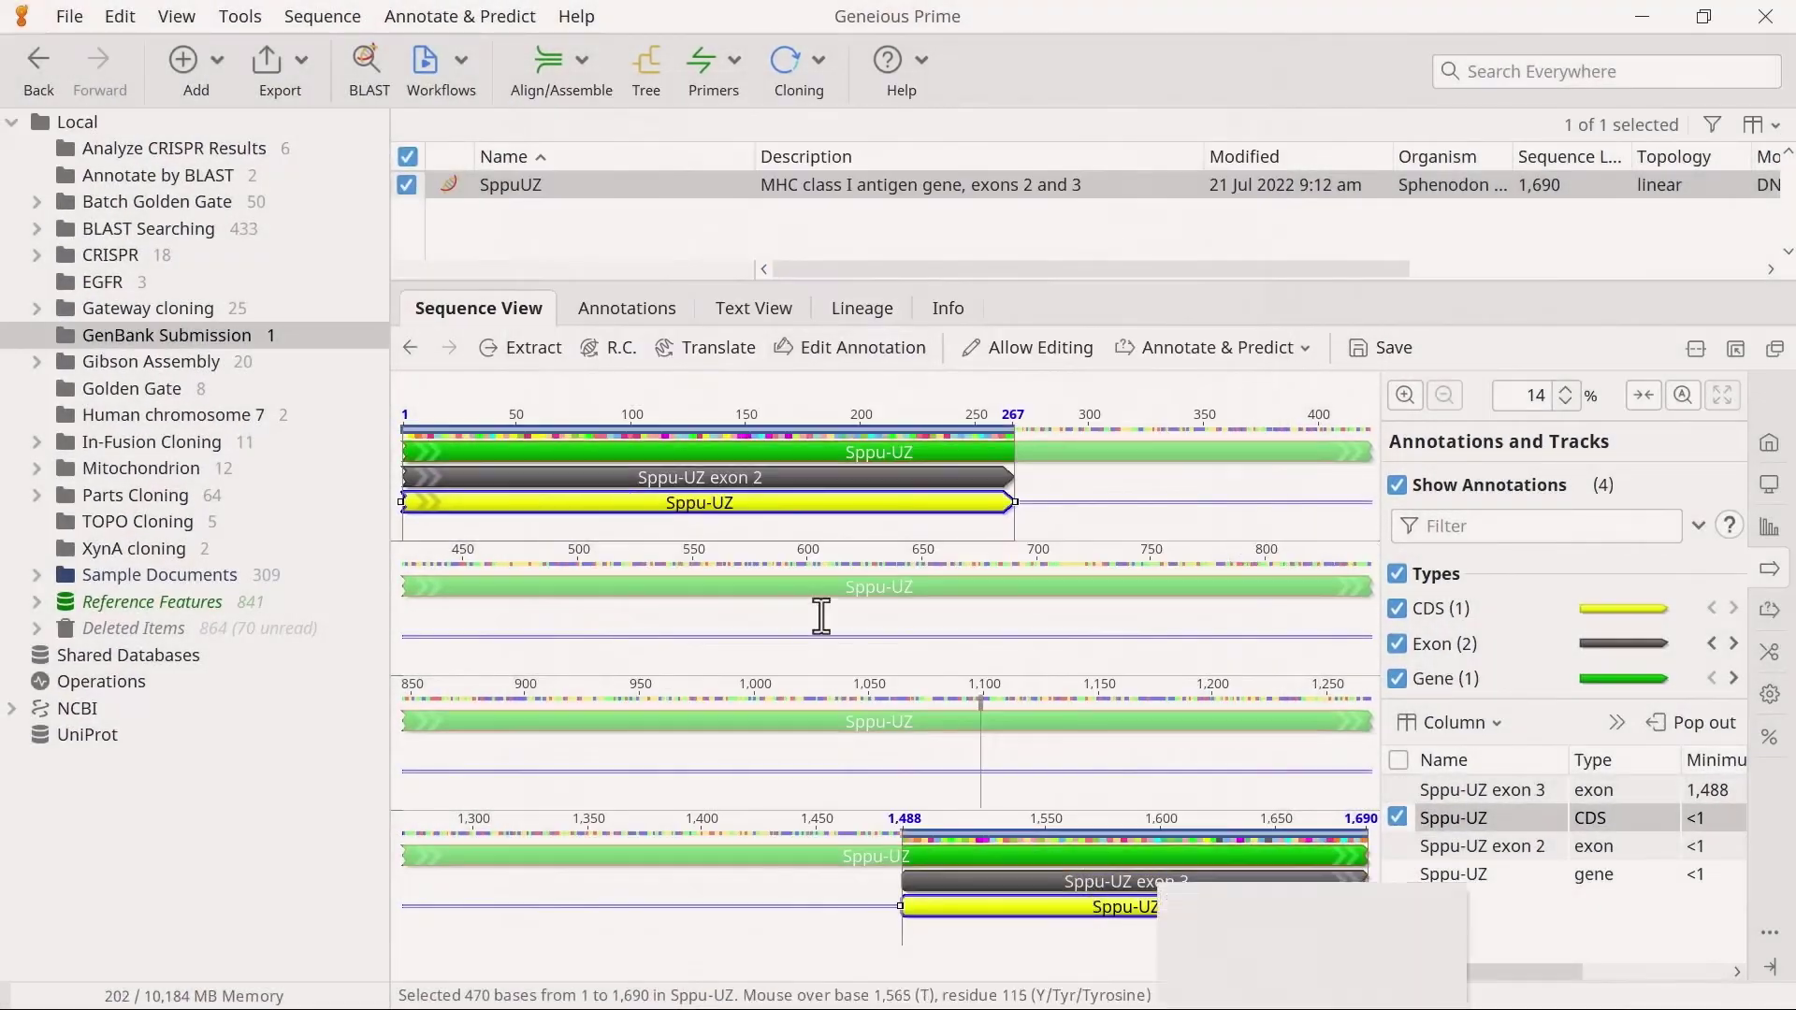
left_click(777, 478)
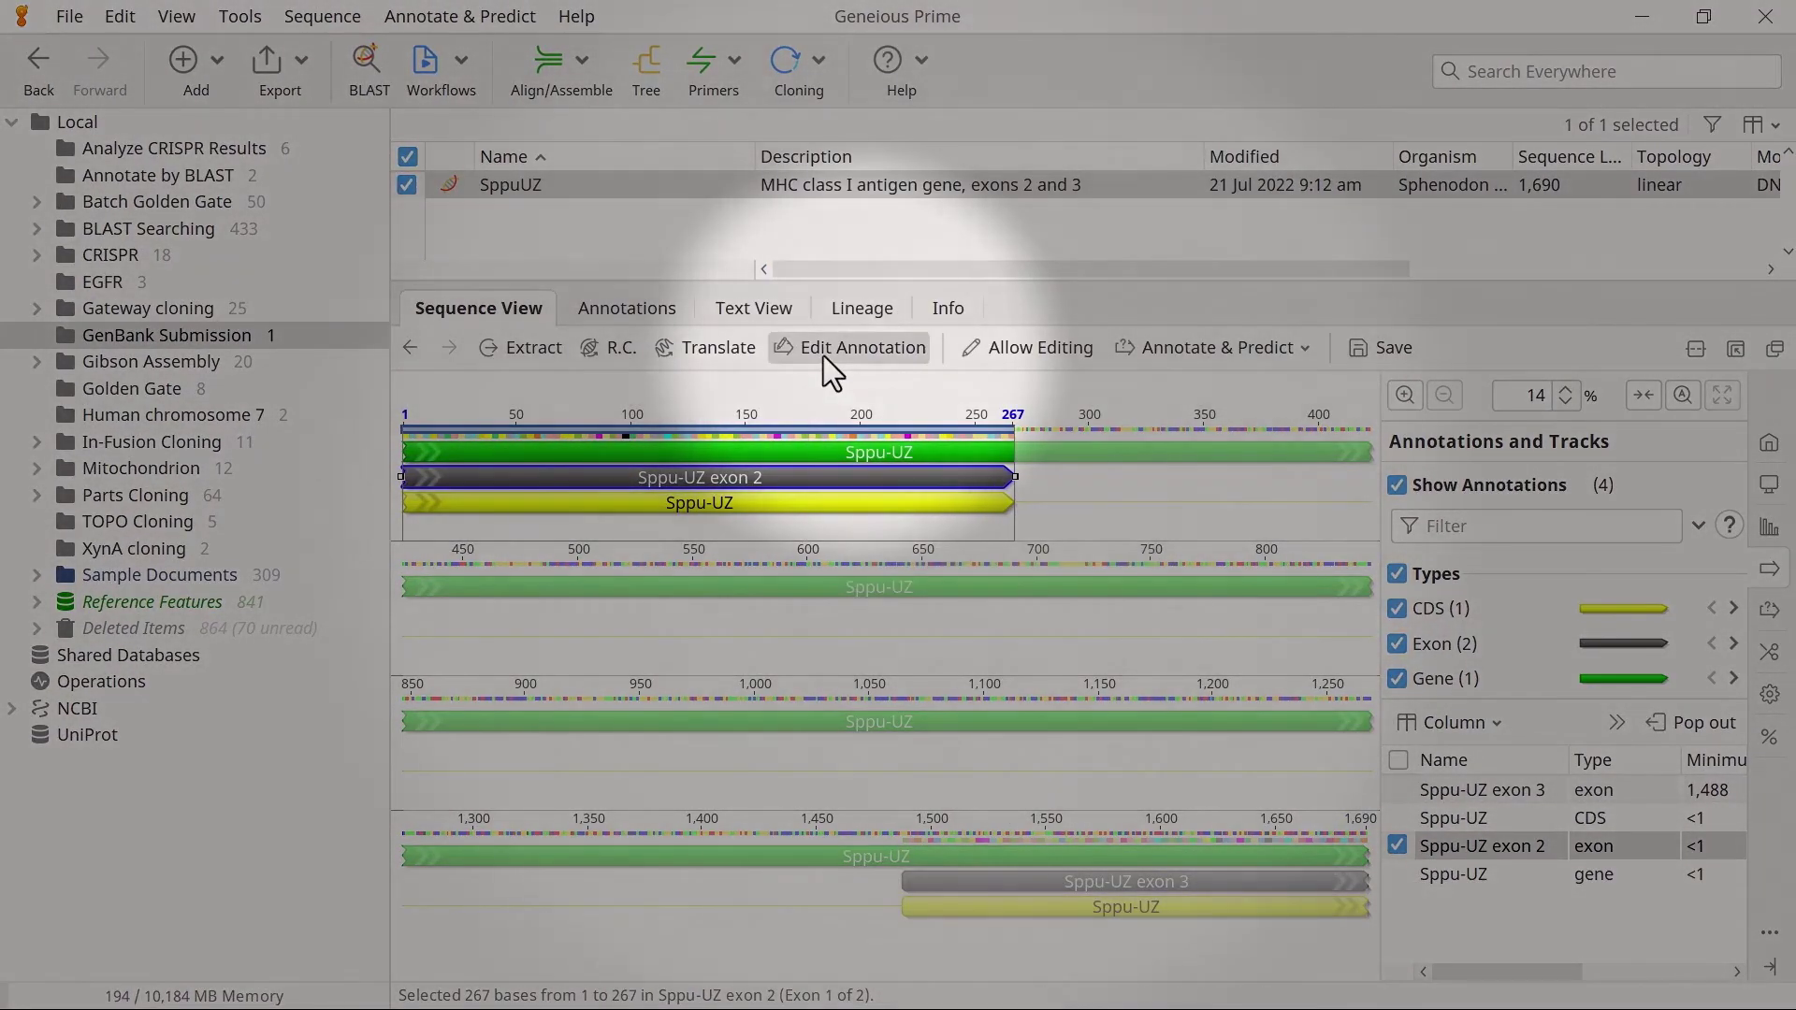
left_click(823, 349)
left_click(1131, 485)
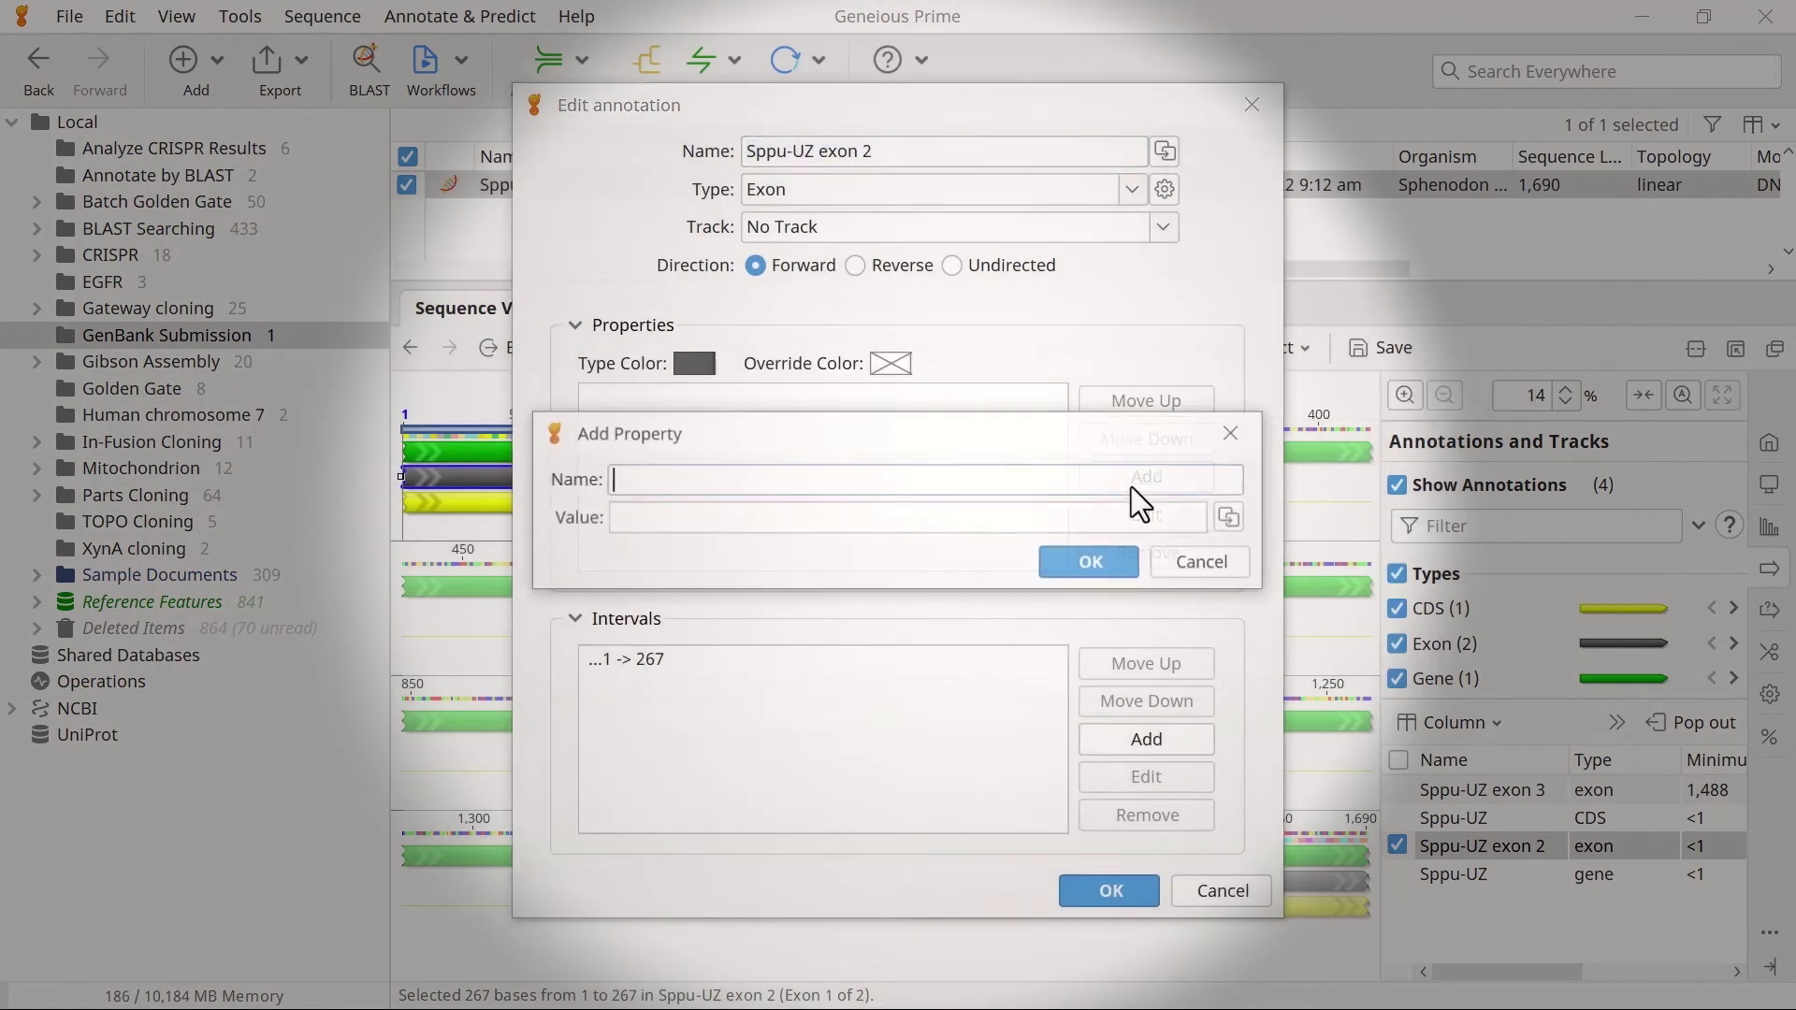
type("number")
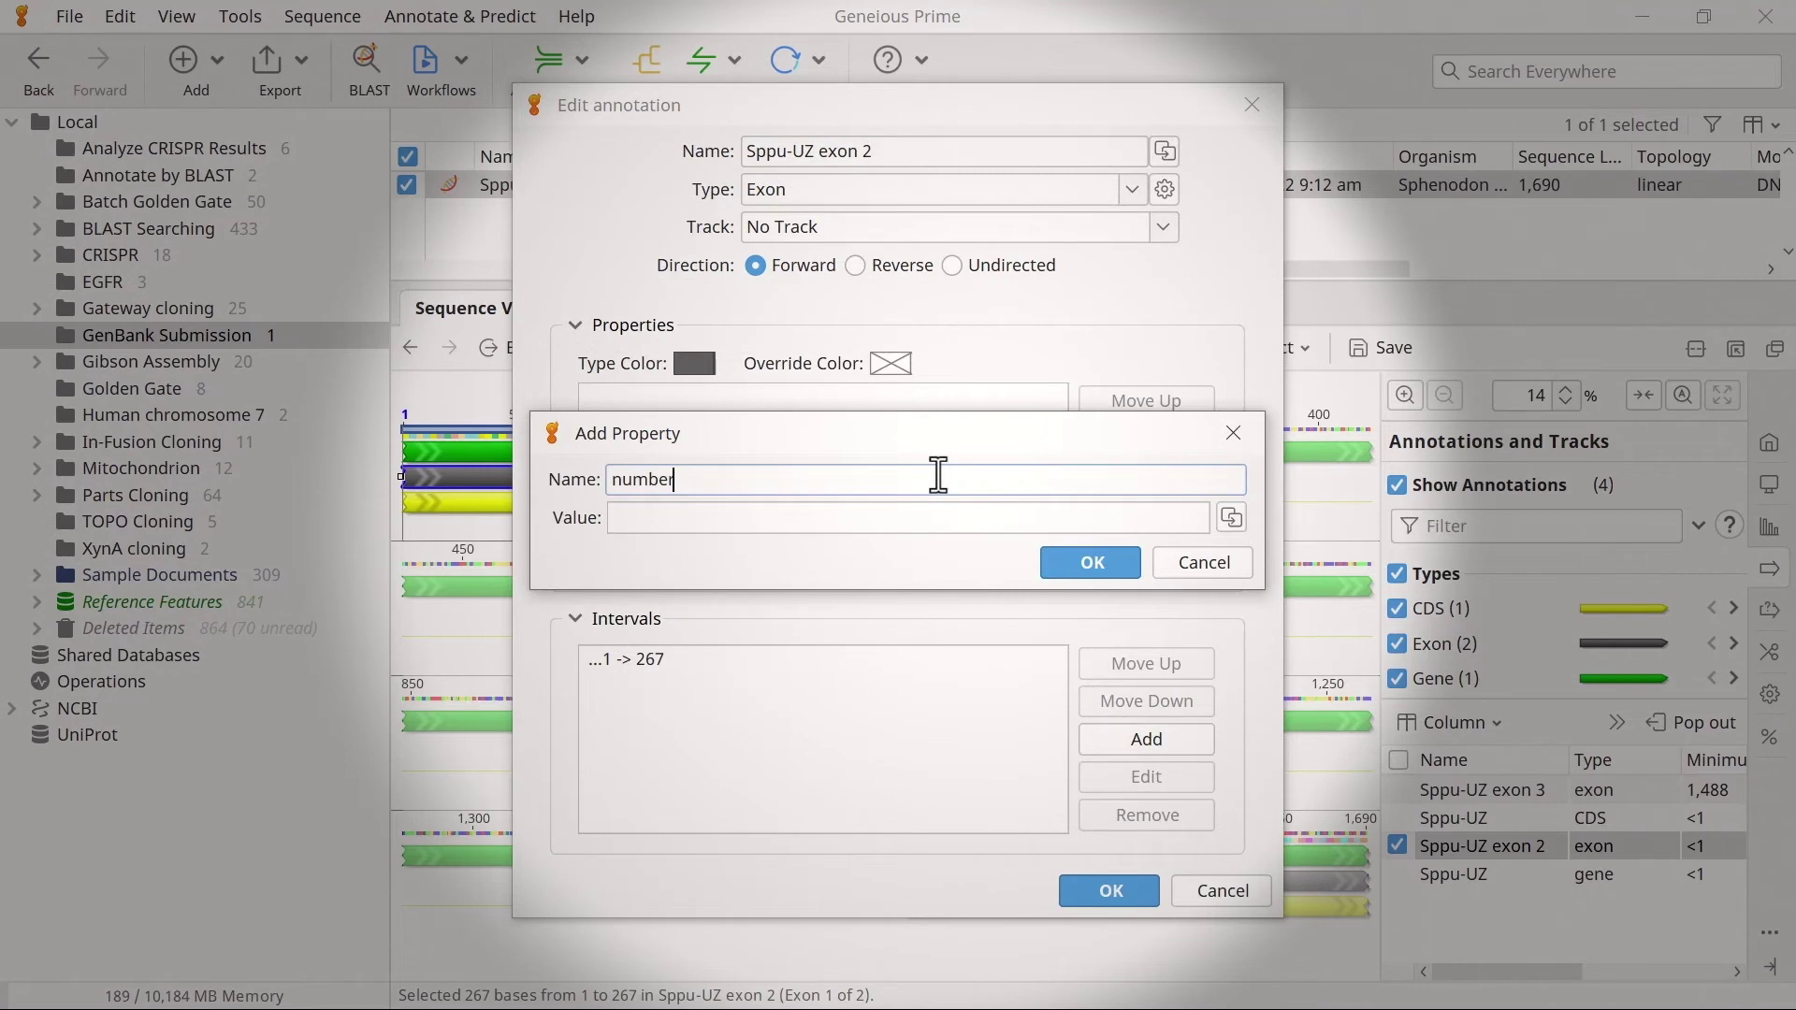
left_click(905, 517)
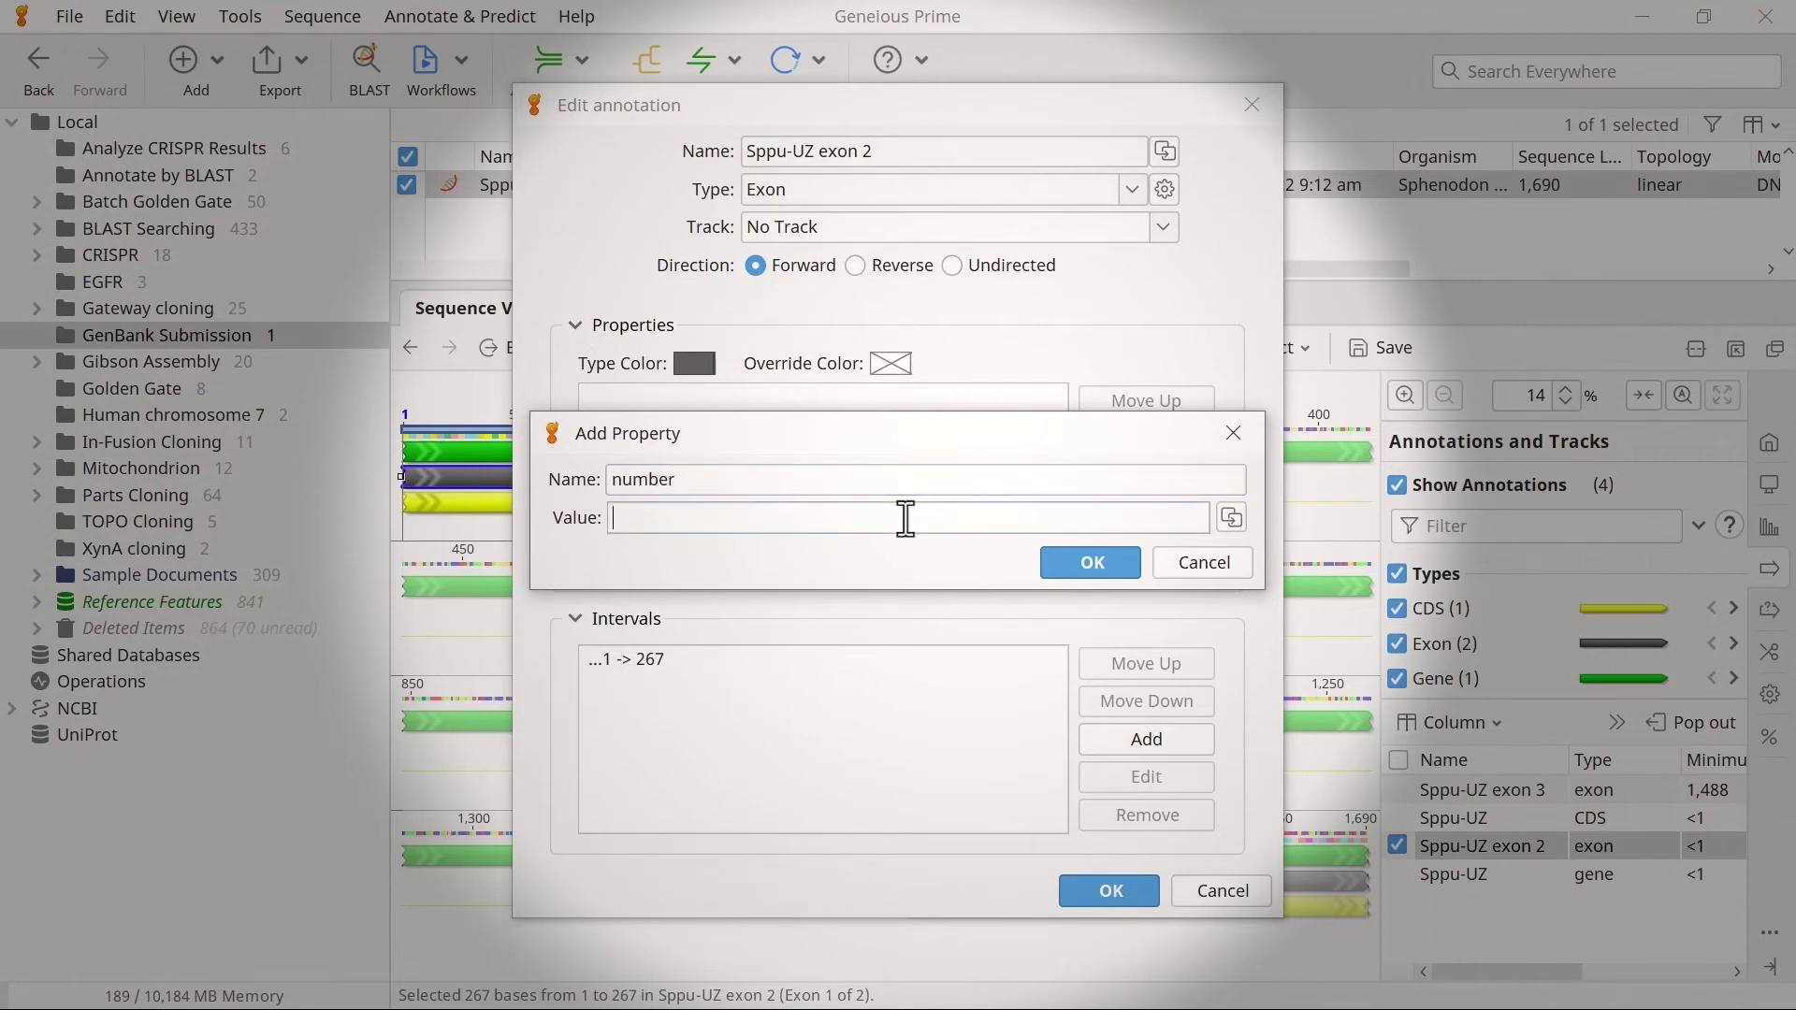
type("2")
left_click(1074, 573)
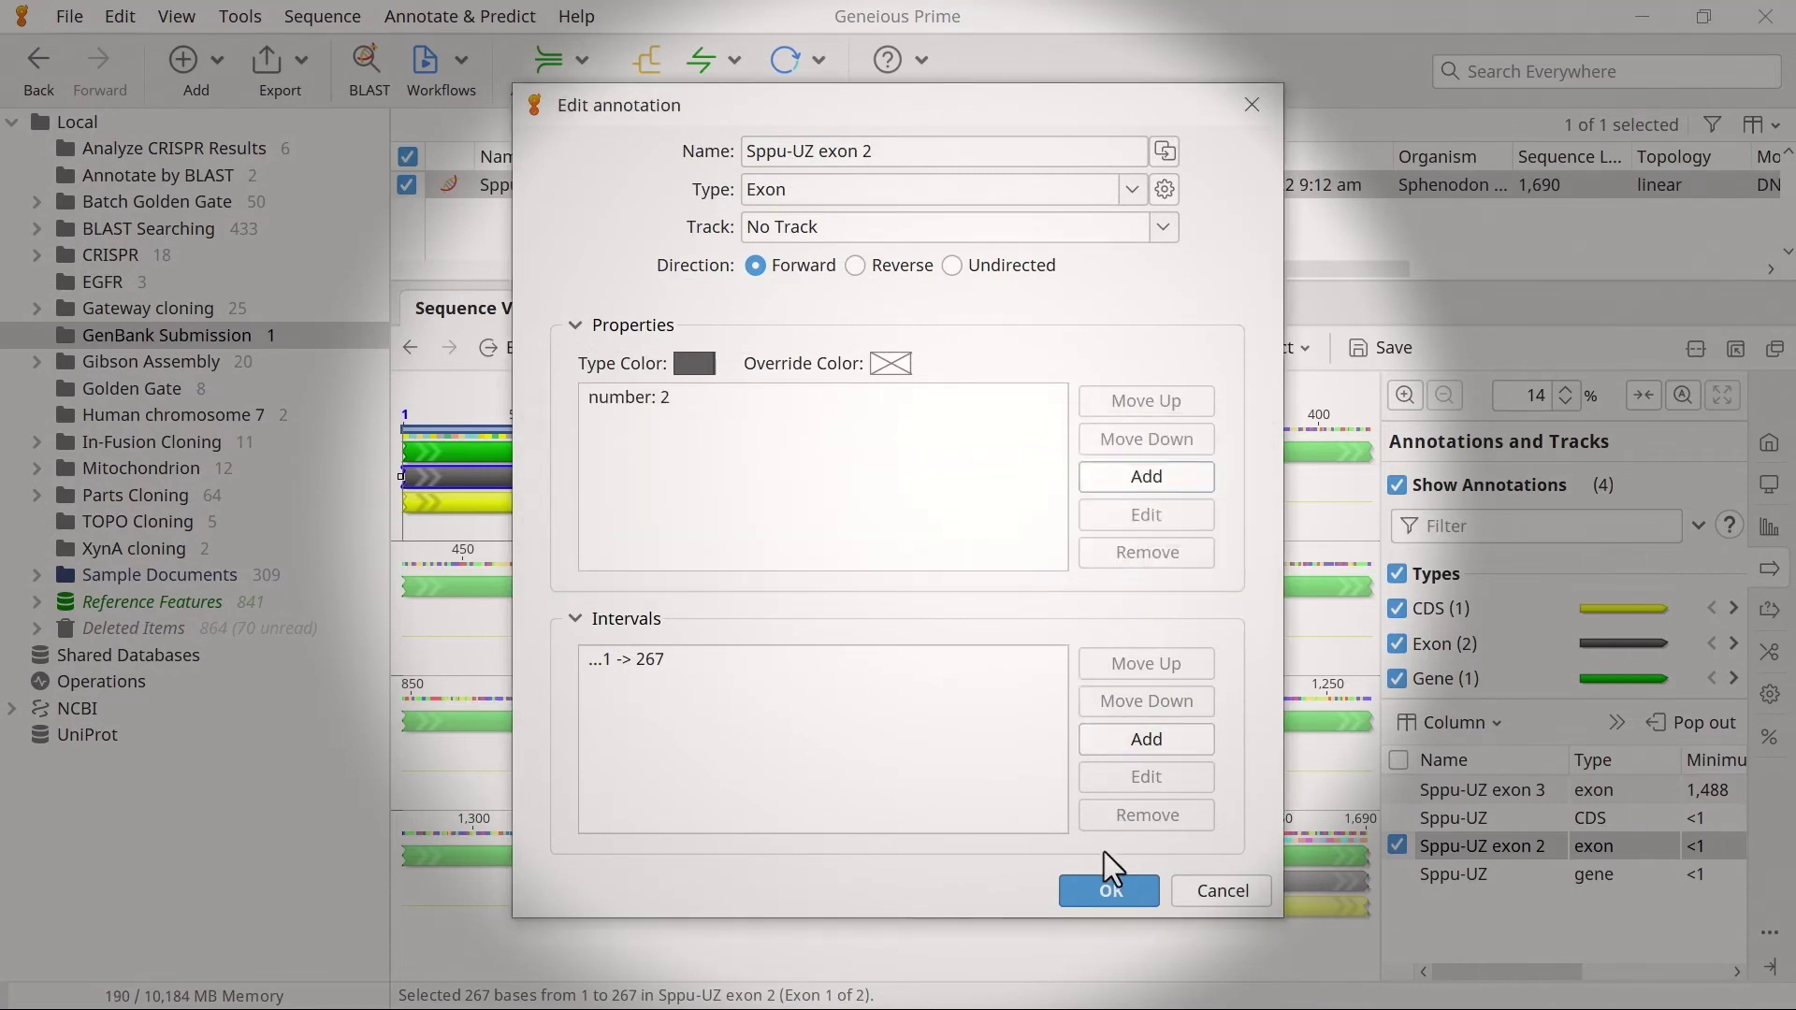
Step: Save exon 2's edit, then give exon 3 the qualifier number = 3 and apply it
left_click(1102, 885)
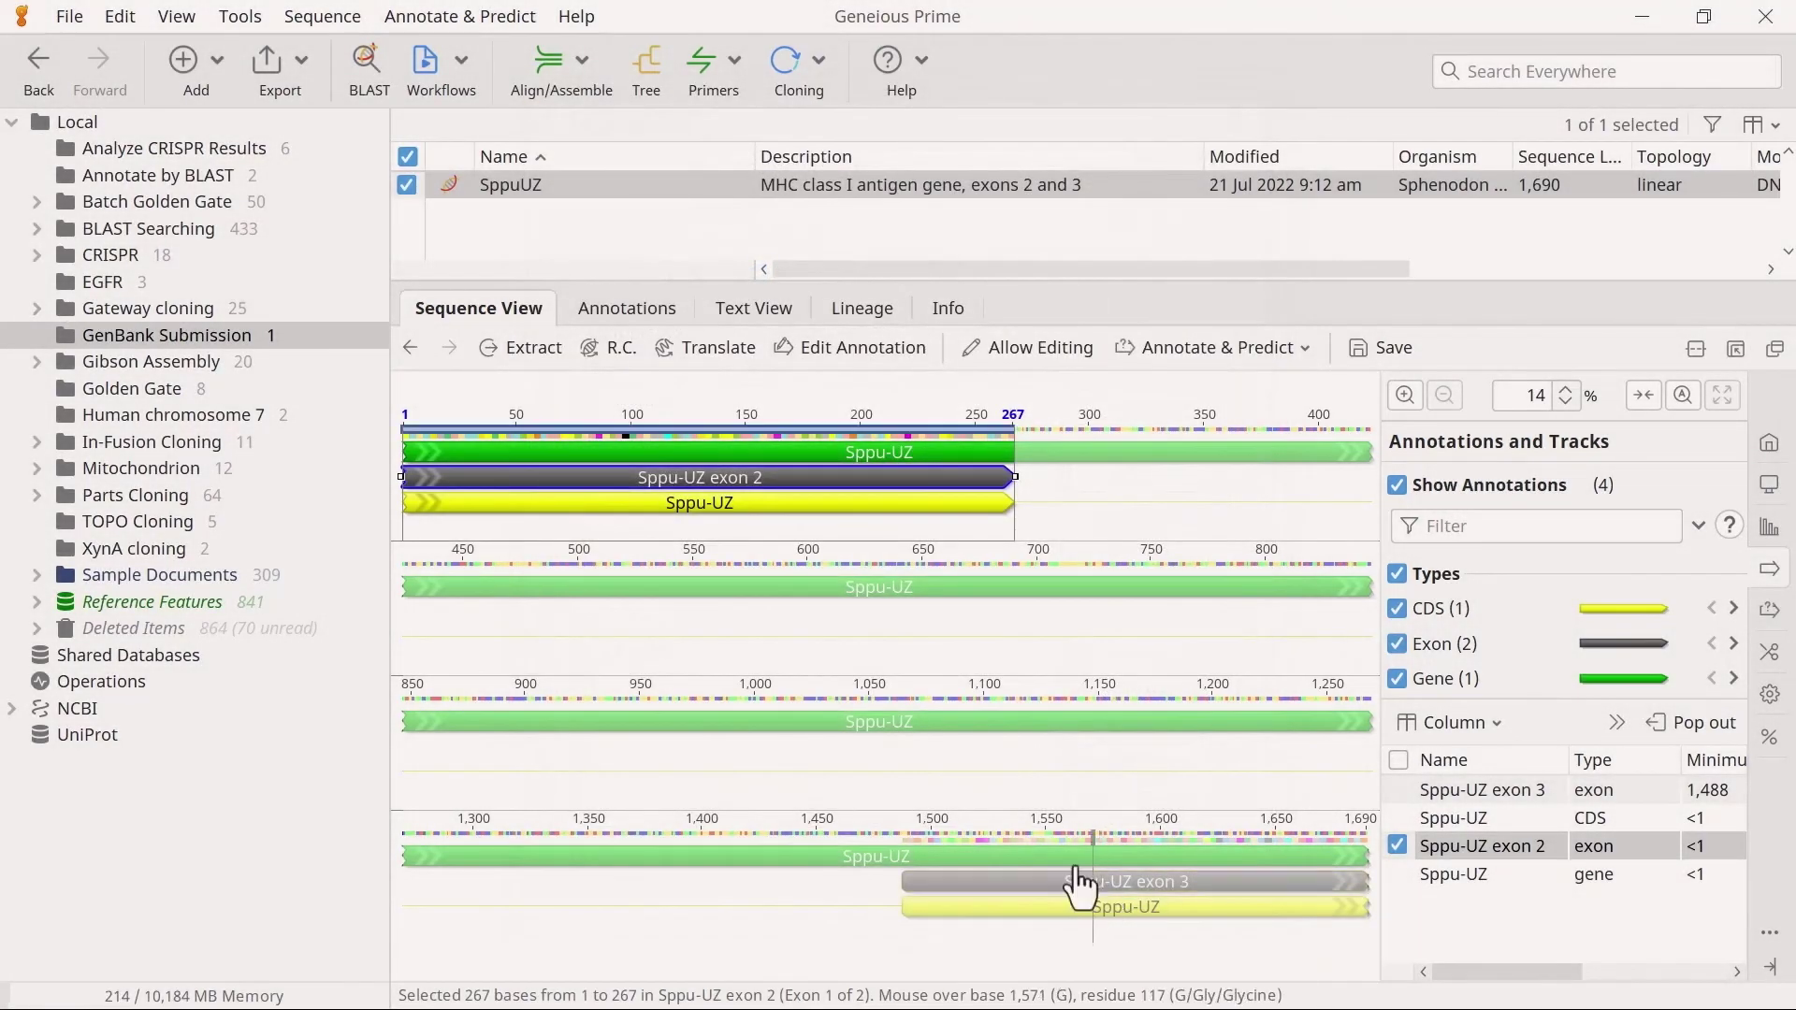
left_click(1062, 881)
left_click(860, 348)
left_click(1105, 472)
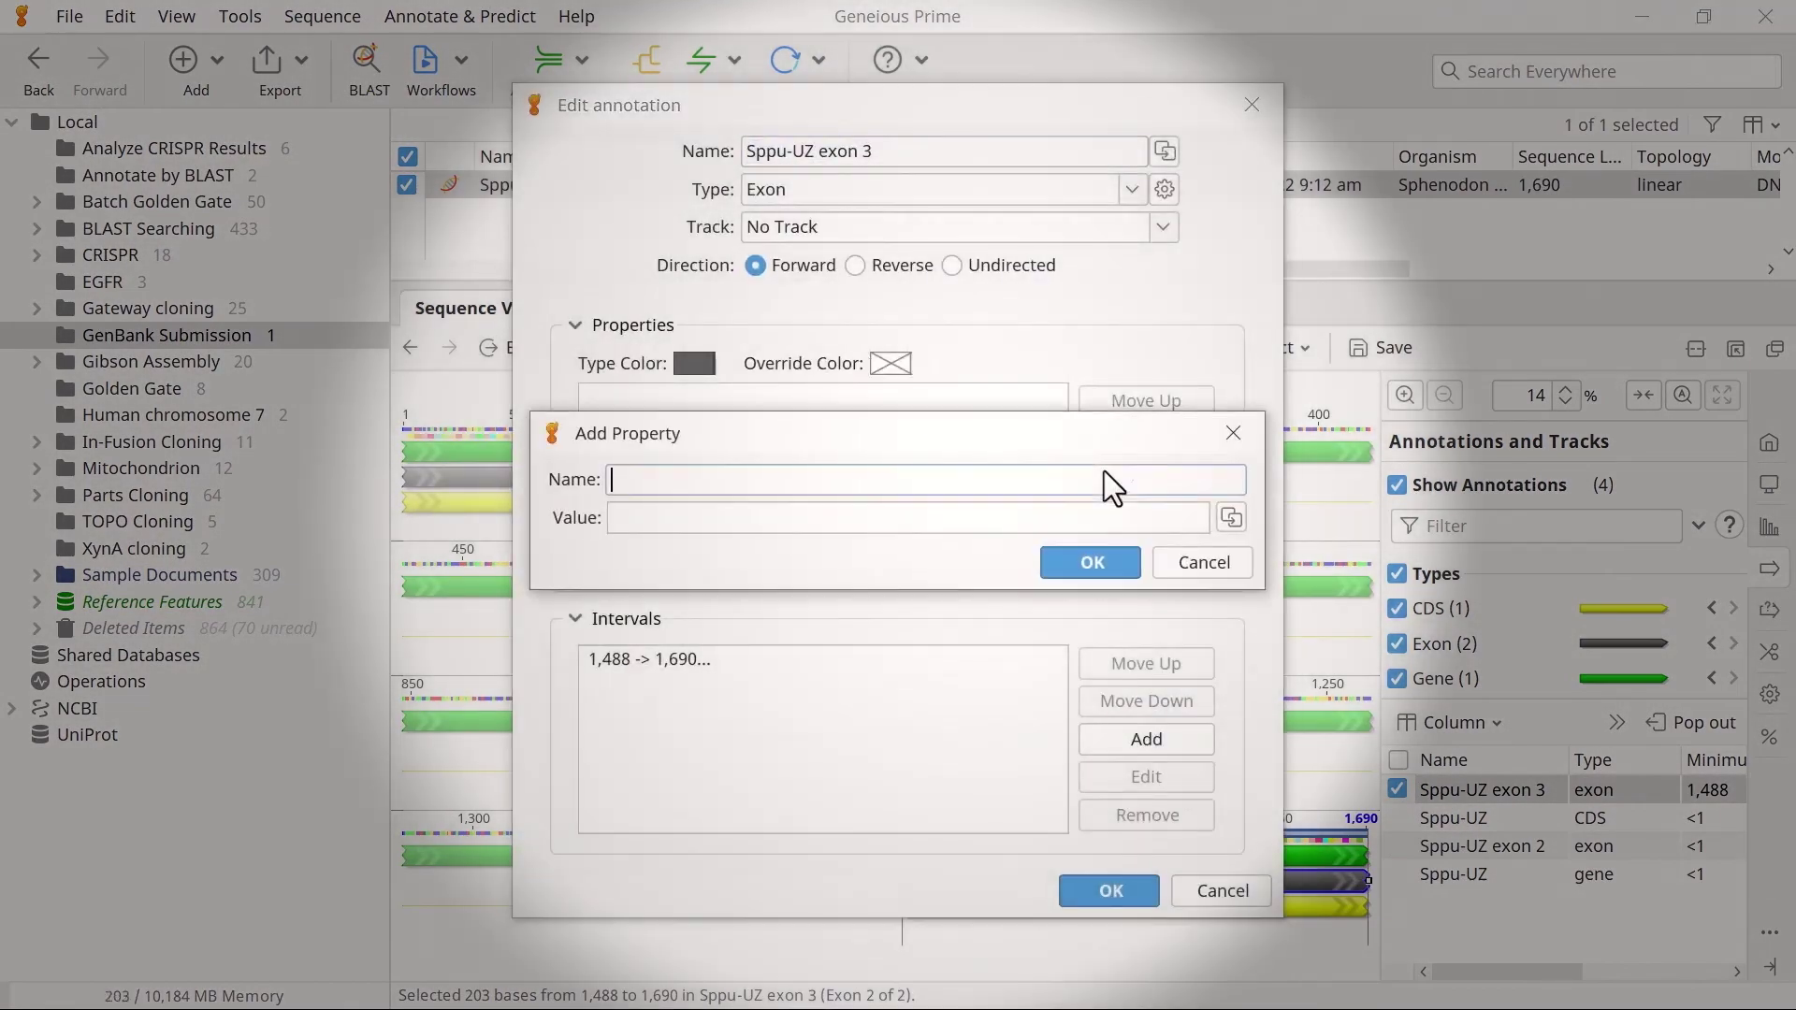
type("n")
key("Tab")
type("3")
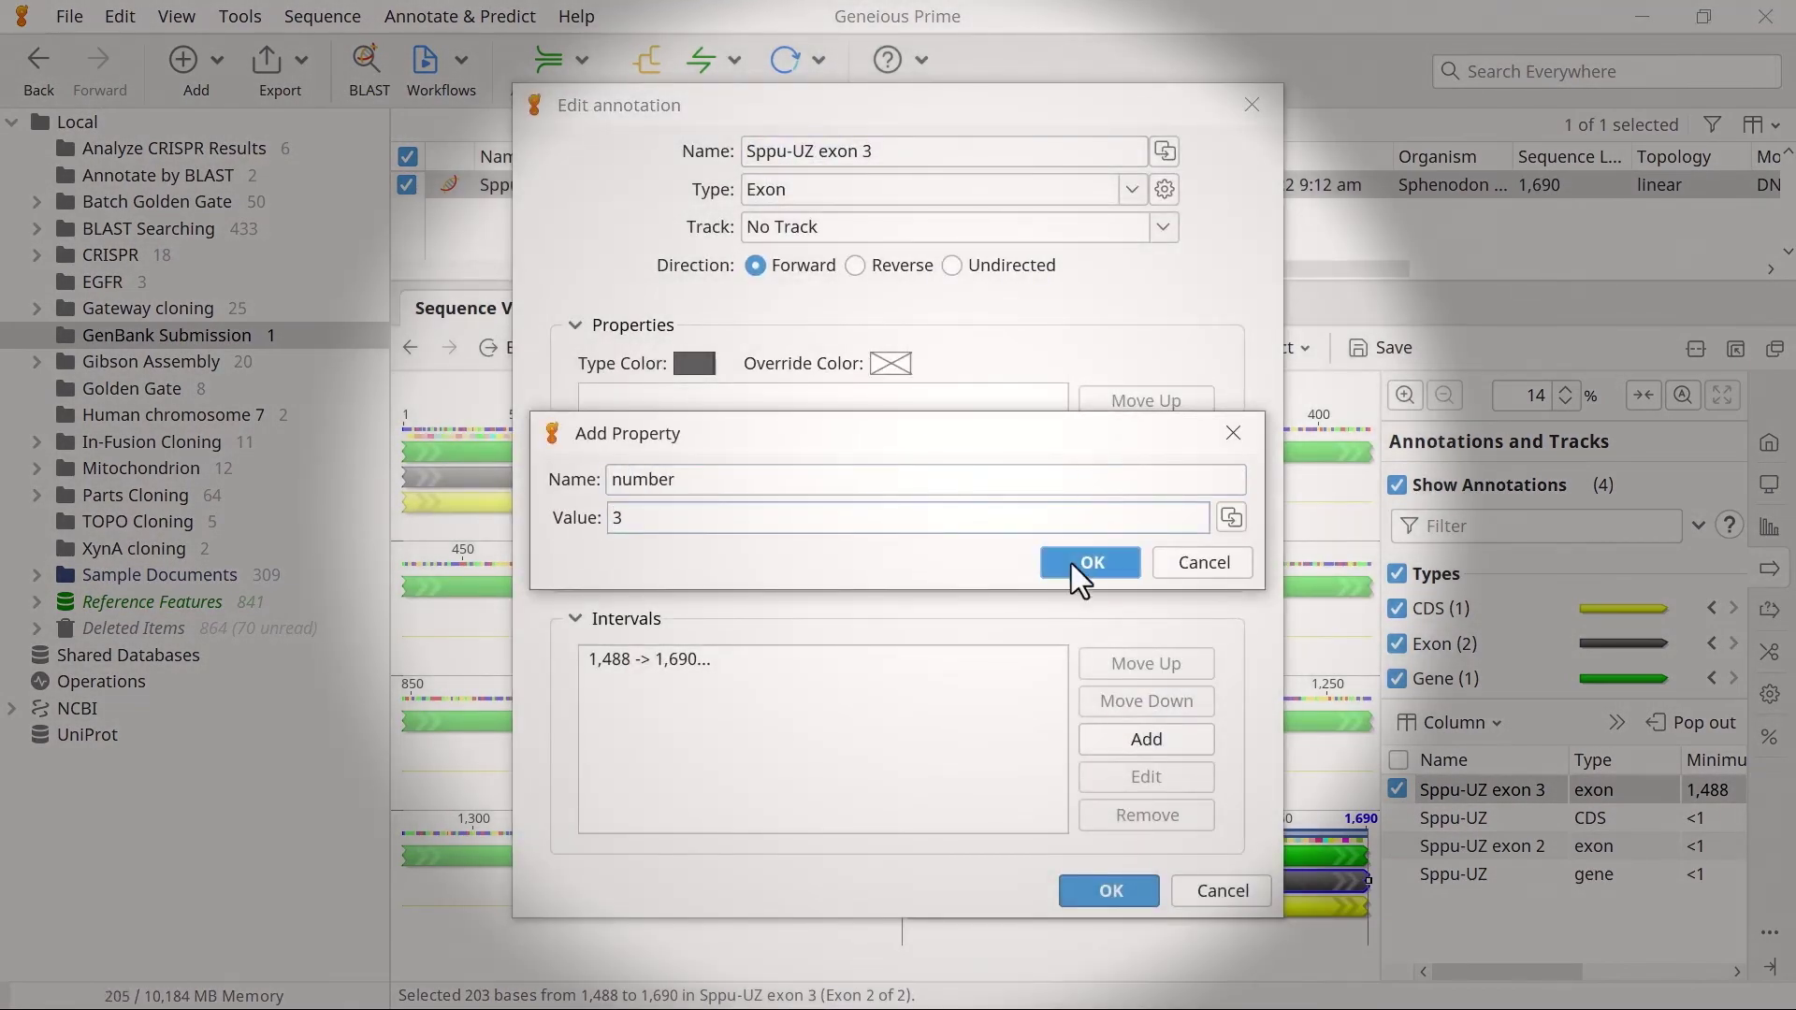
left_click(1070, 563)
left_click(1075, 891)
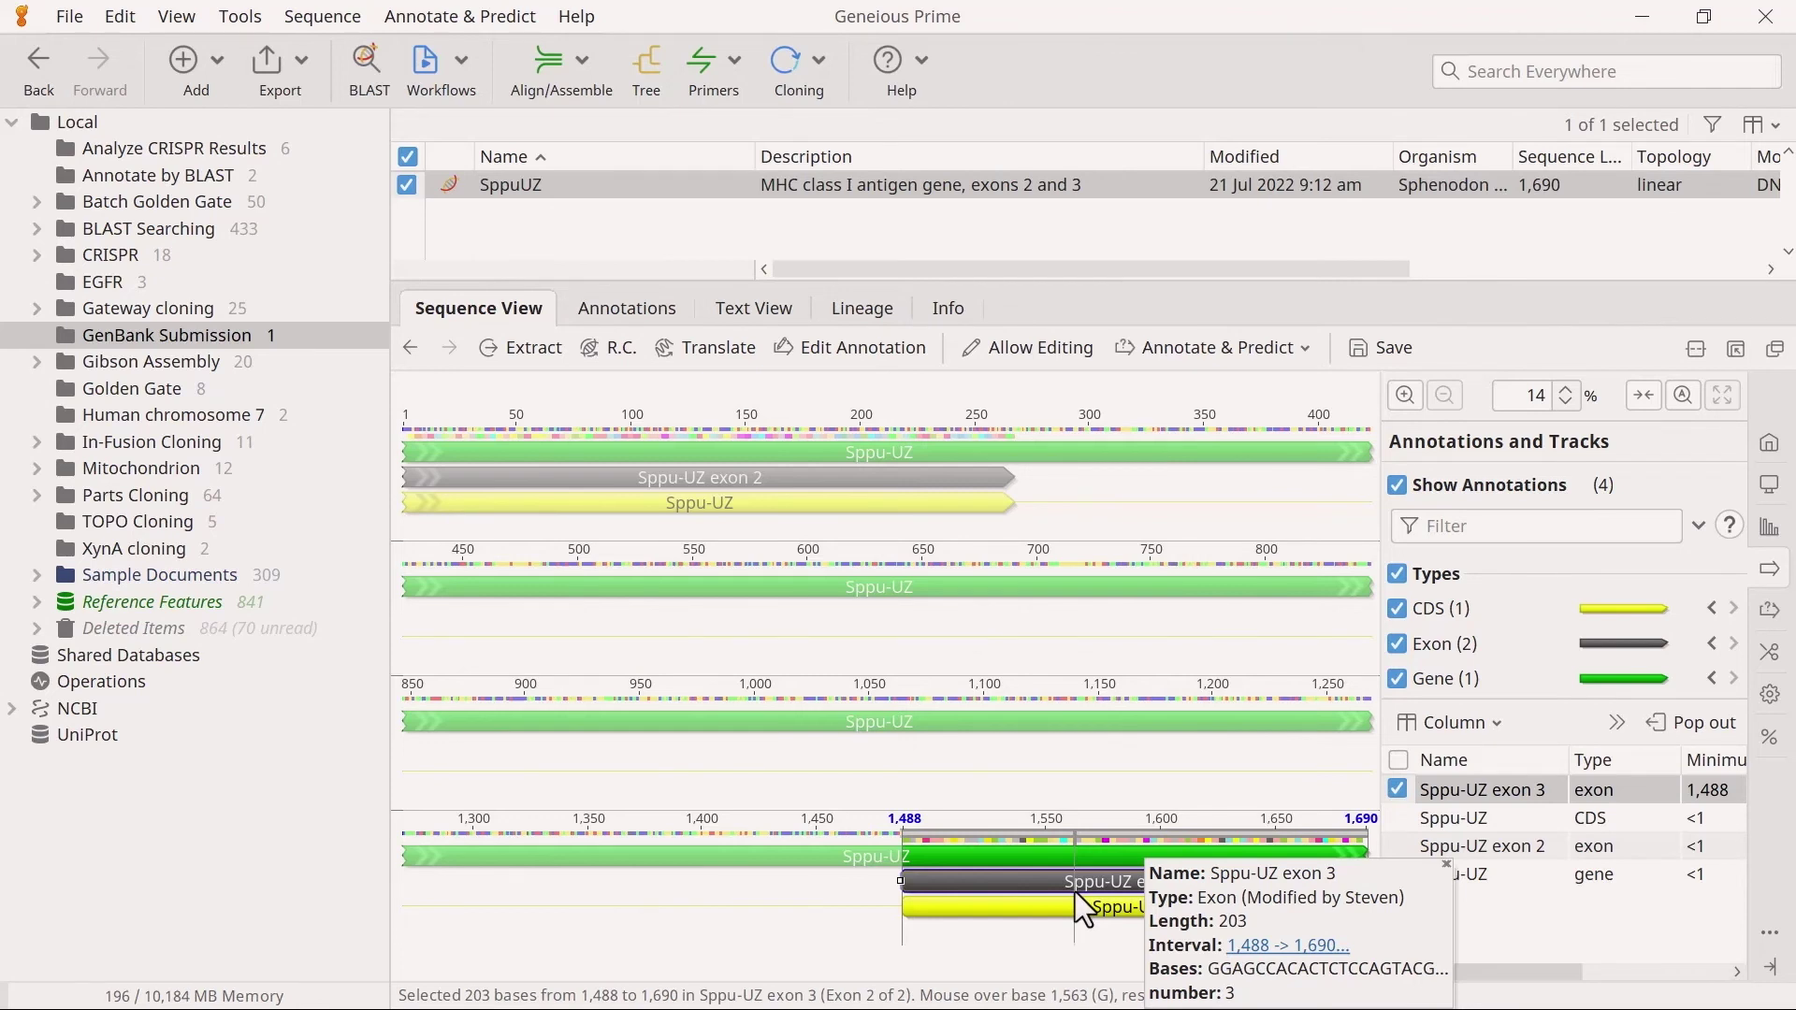
Step: Select exons 2 and 3 together and add the qualifier gene = Sppu-UZ to both
left_click(923, 479)
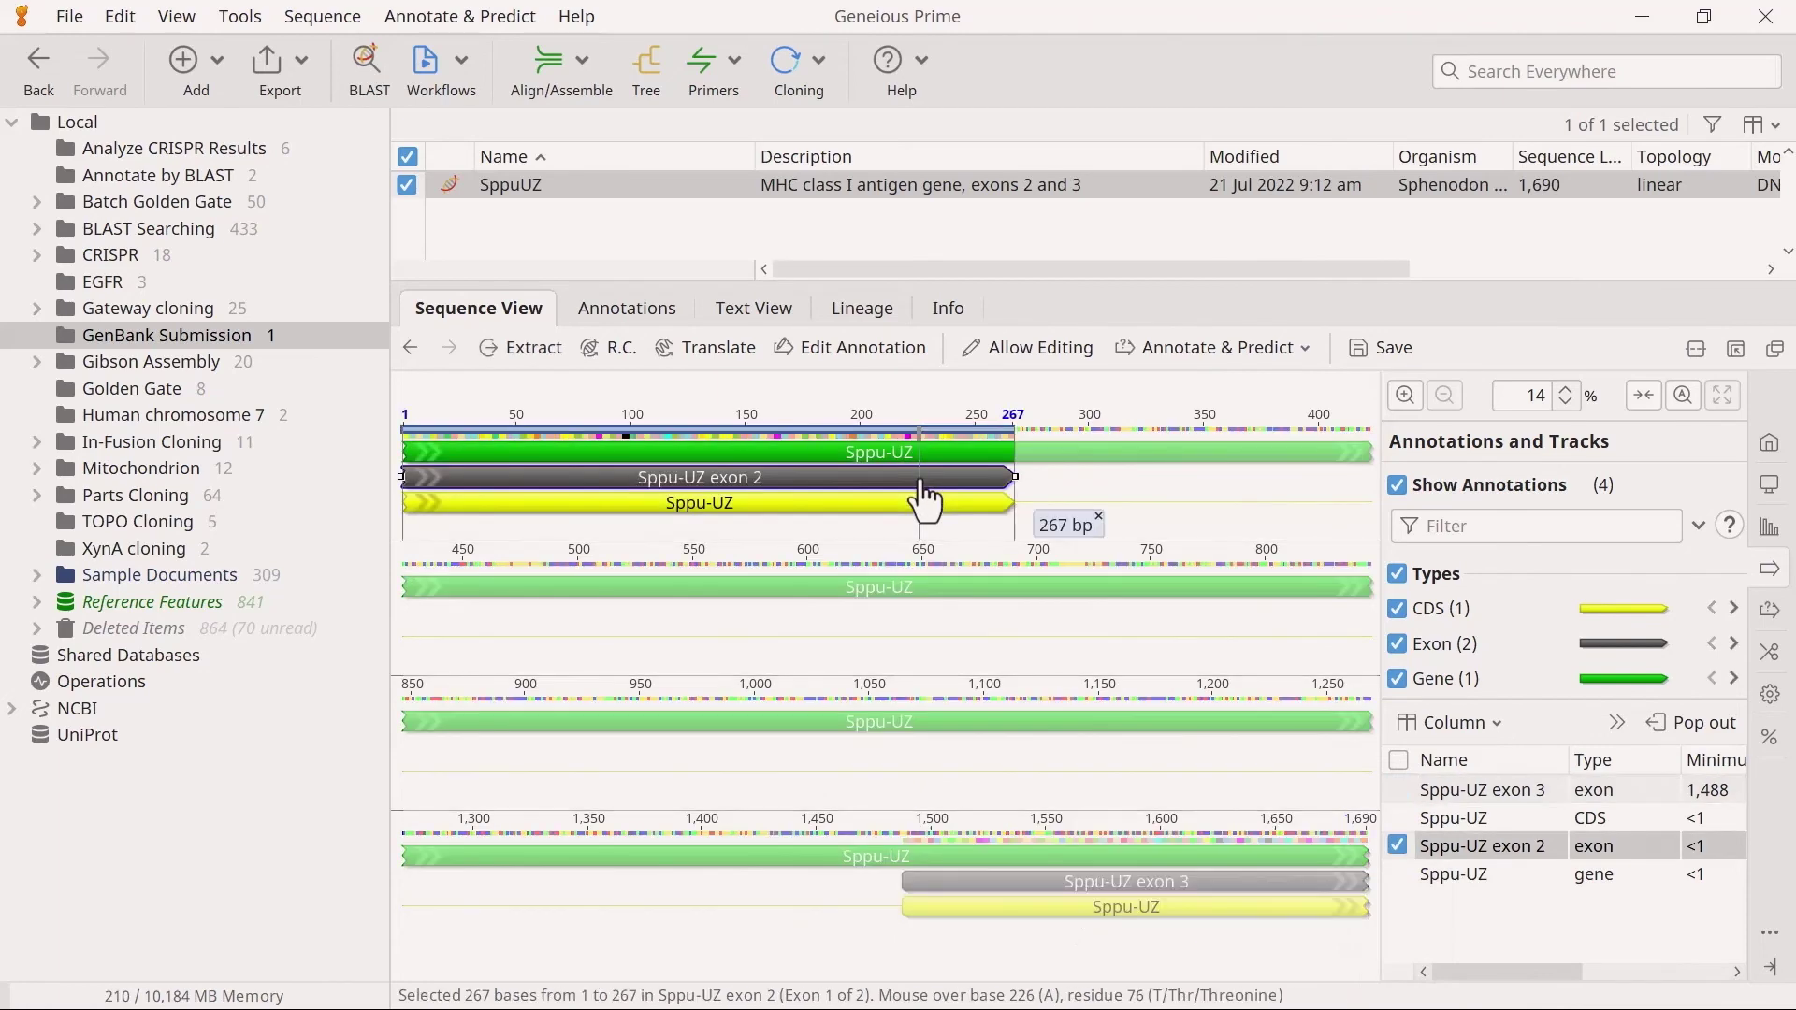
left_click(1030, 882, "ctrl")
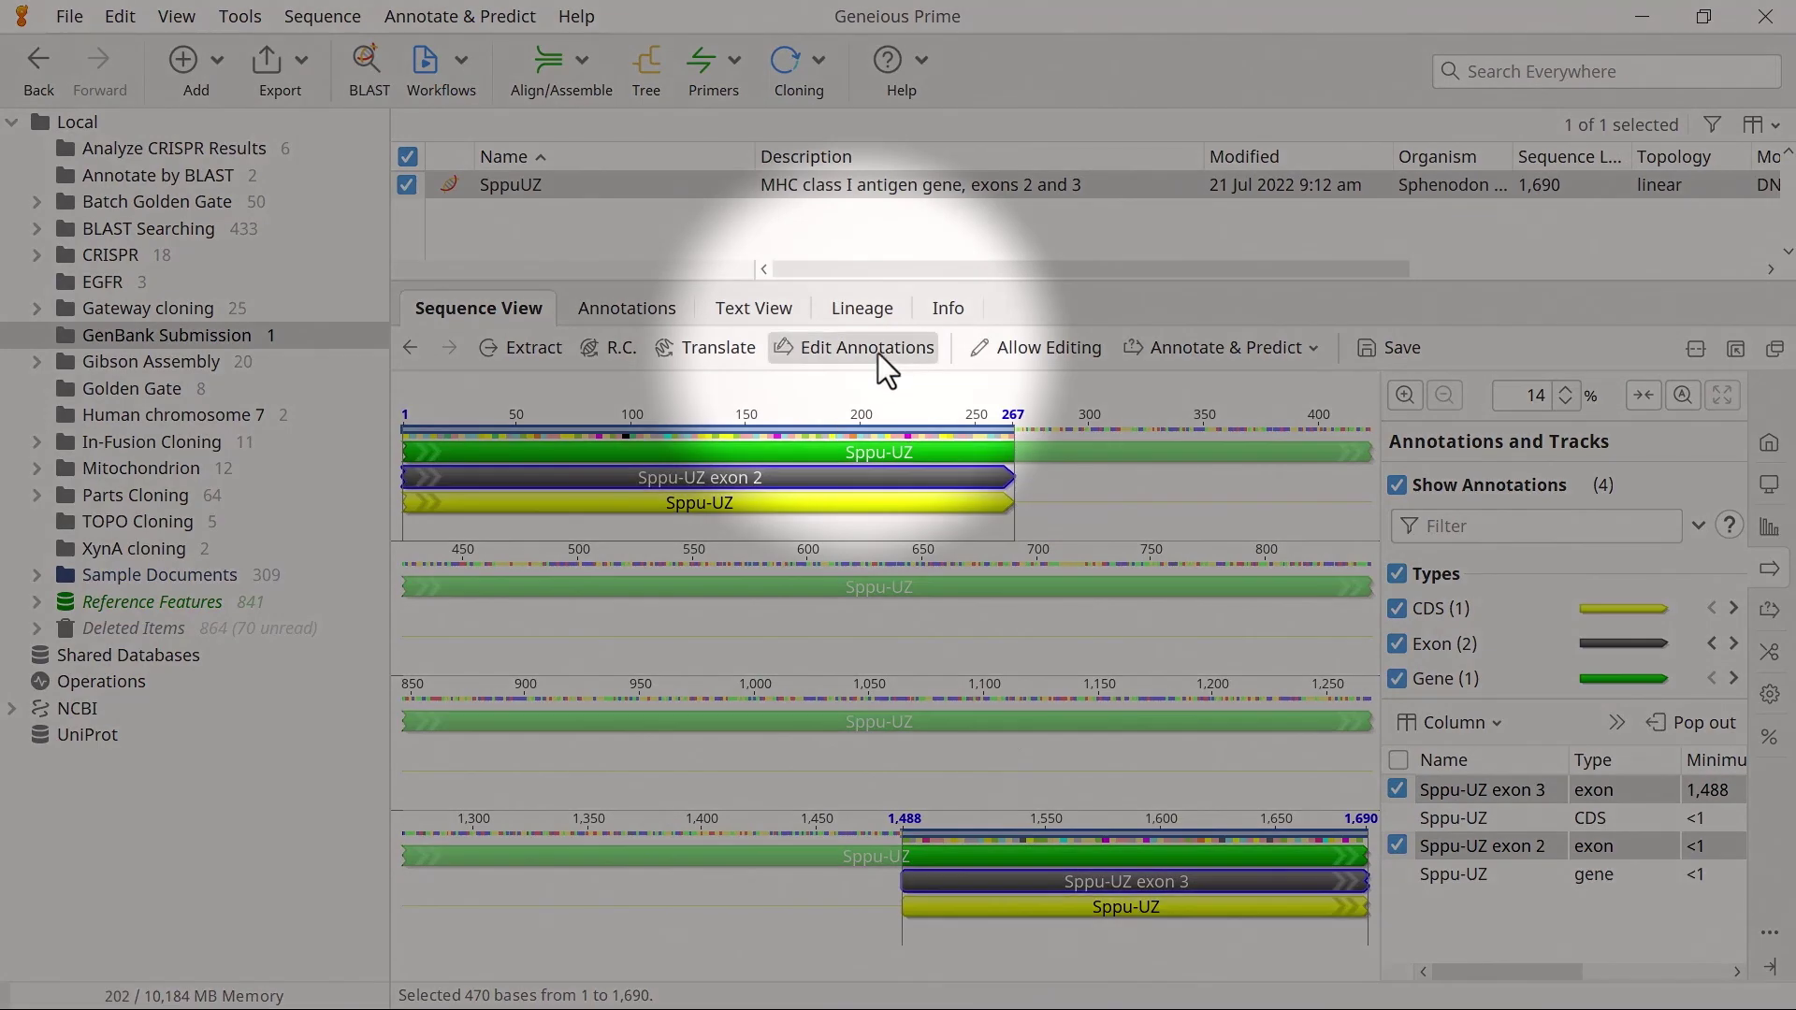
left_click(877, 352)
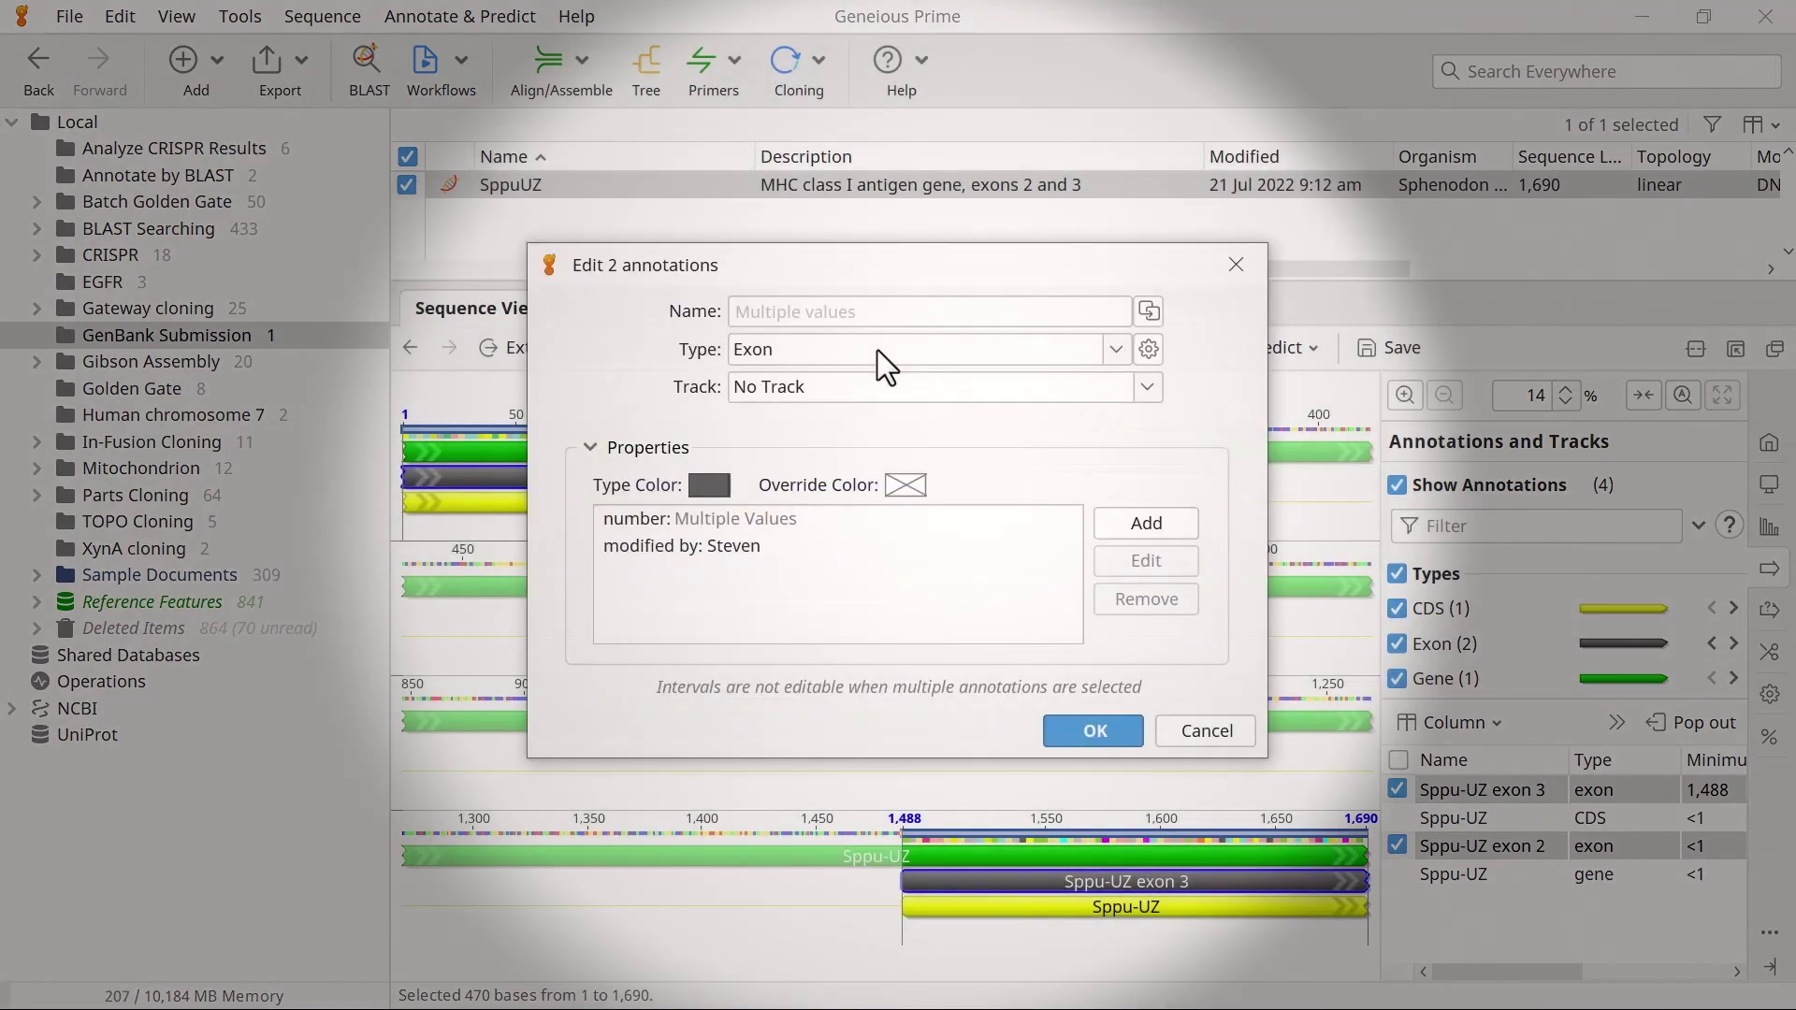
left_click(1113, 529)
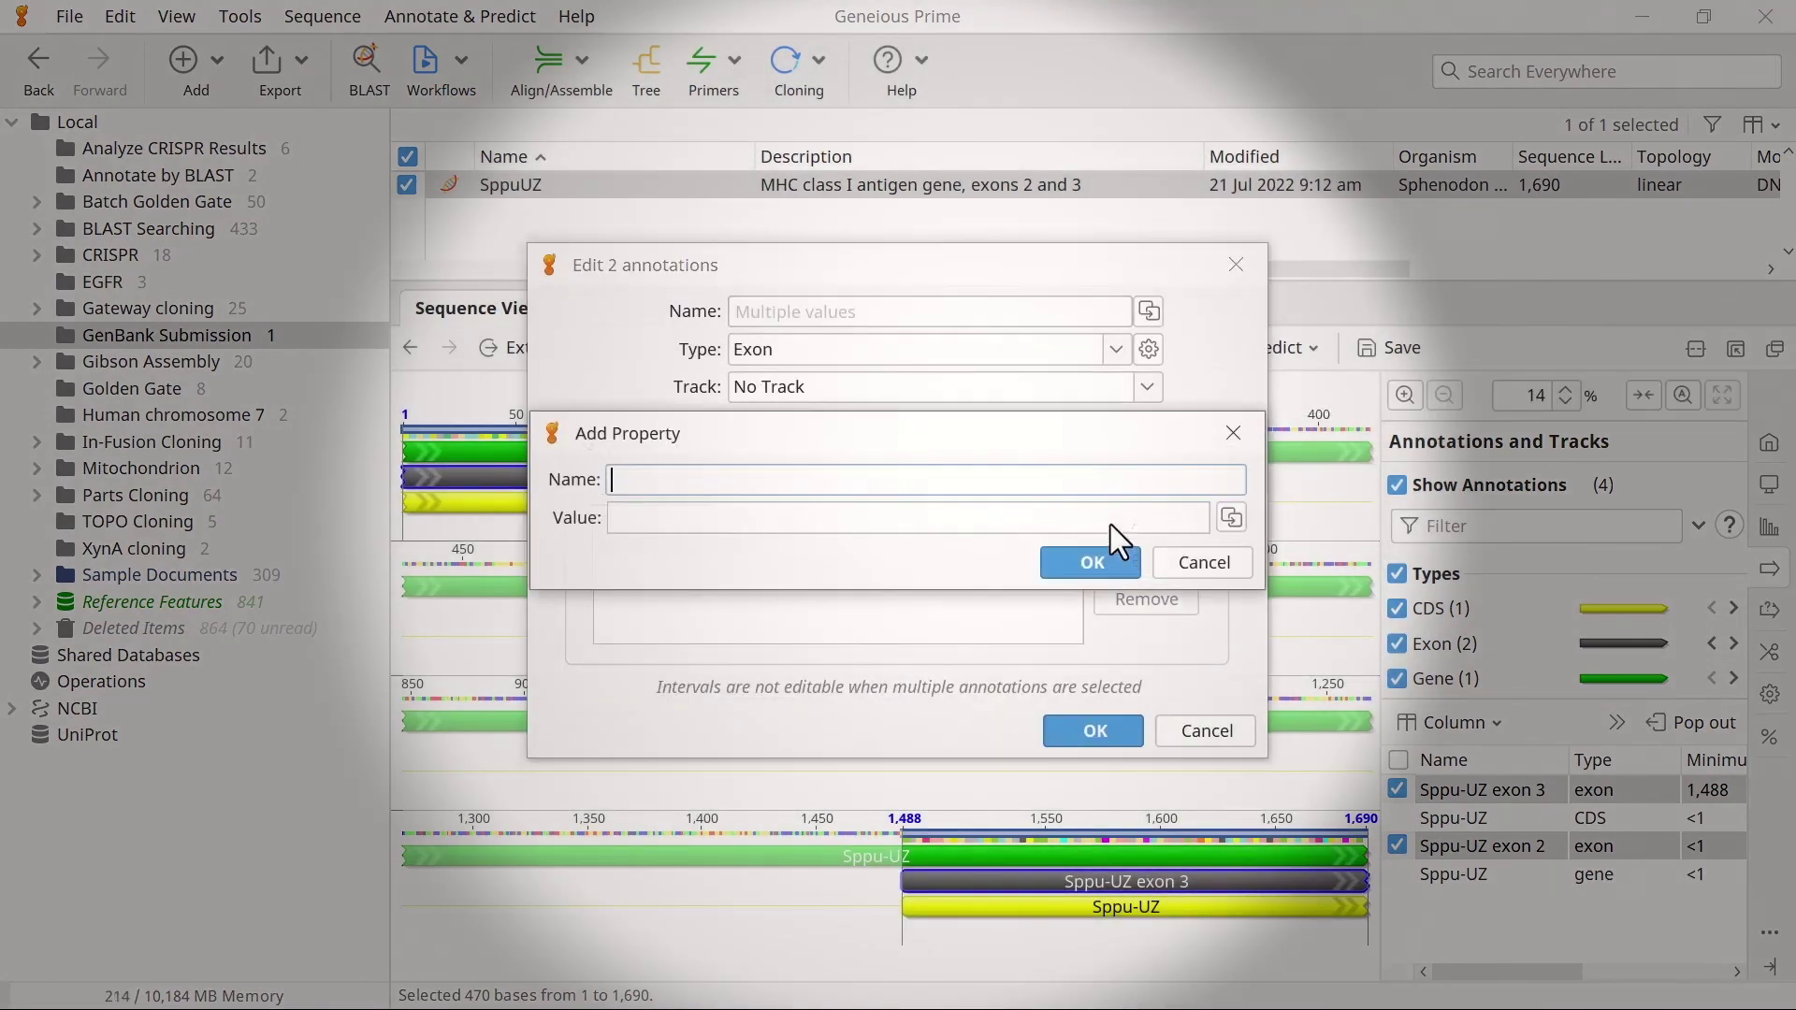
type("gene")
key("Tab")
type("Sppu-UZ")
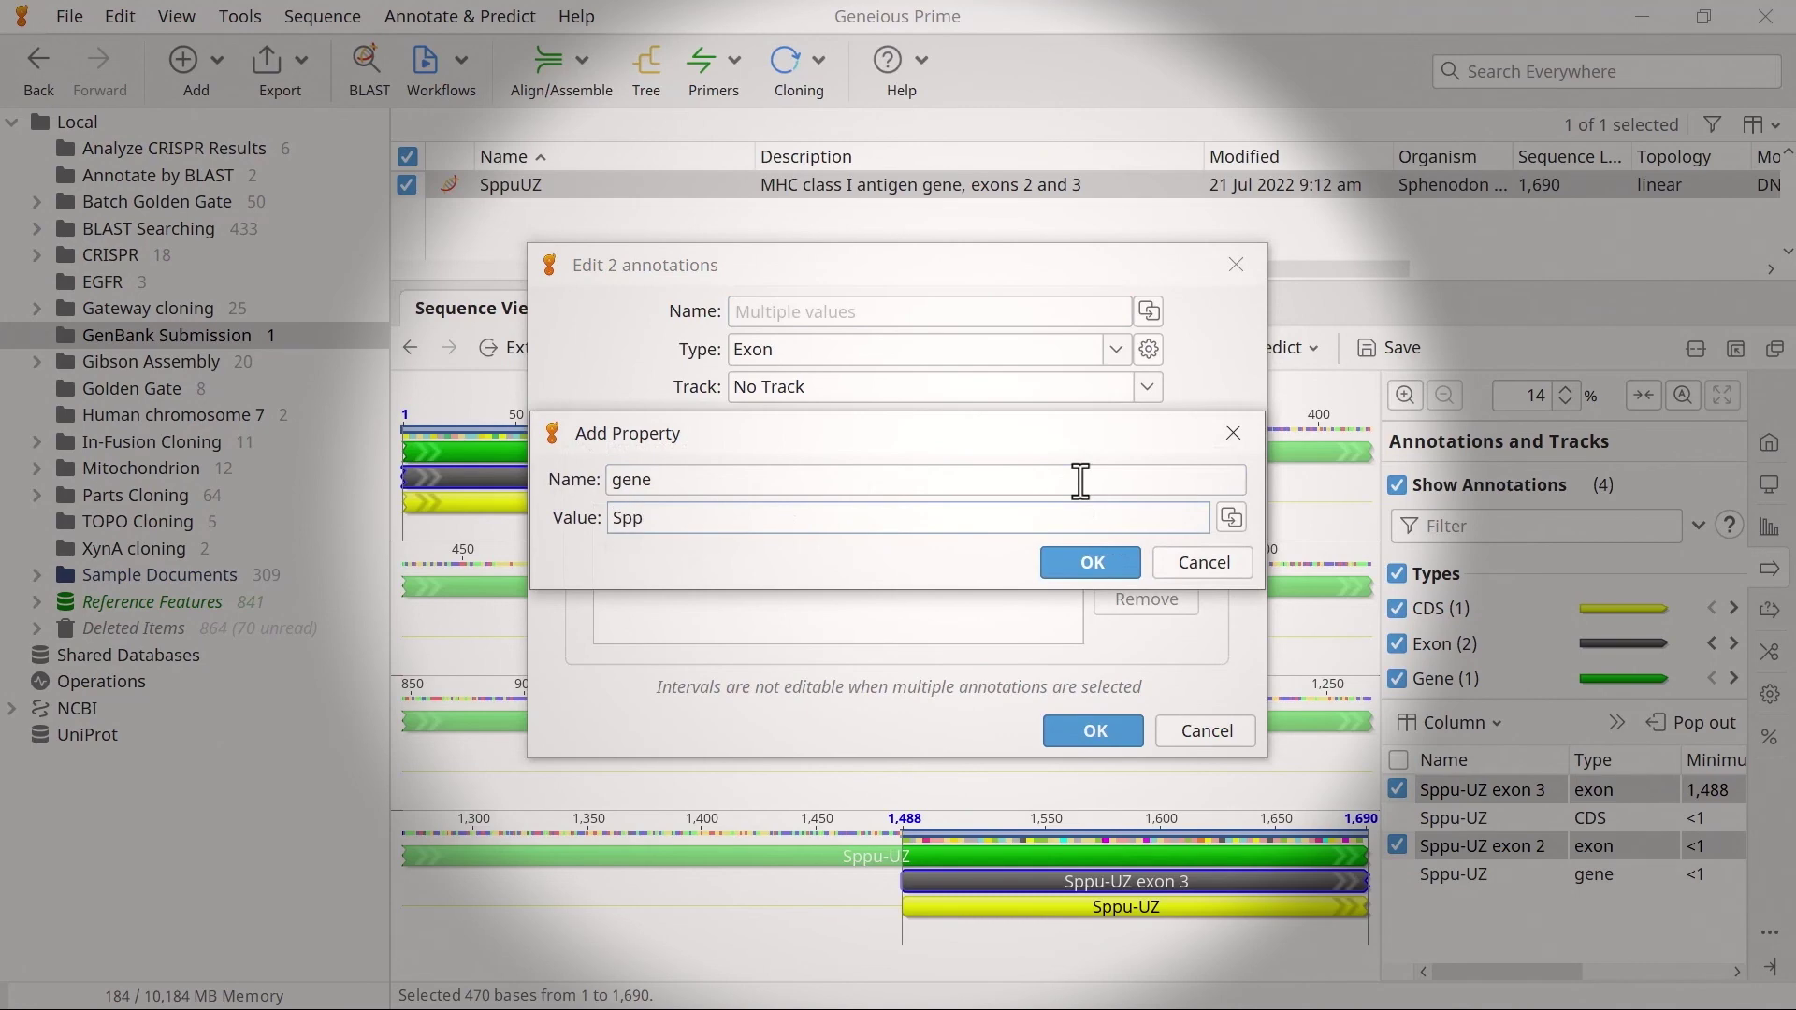
left_click(1076, 563)
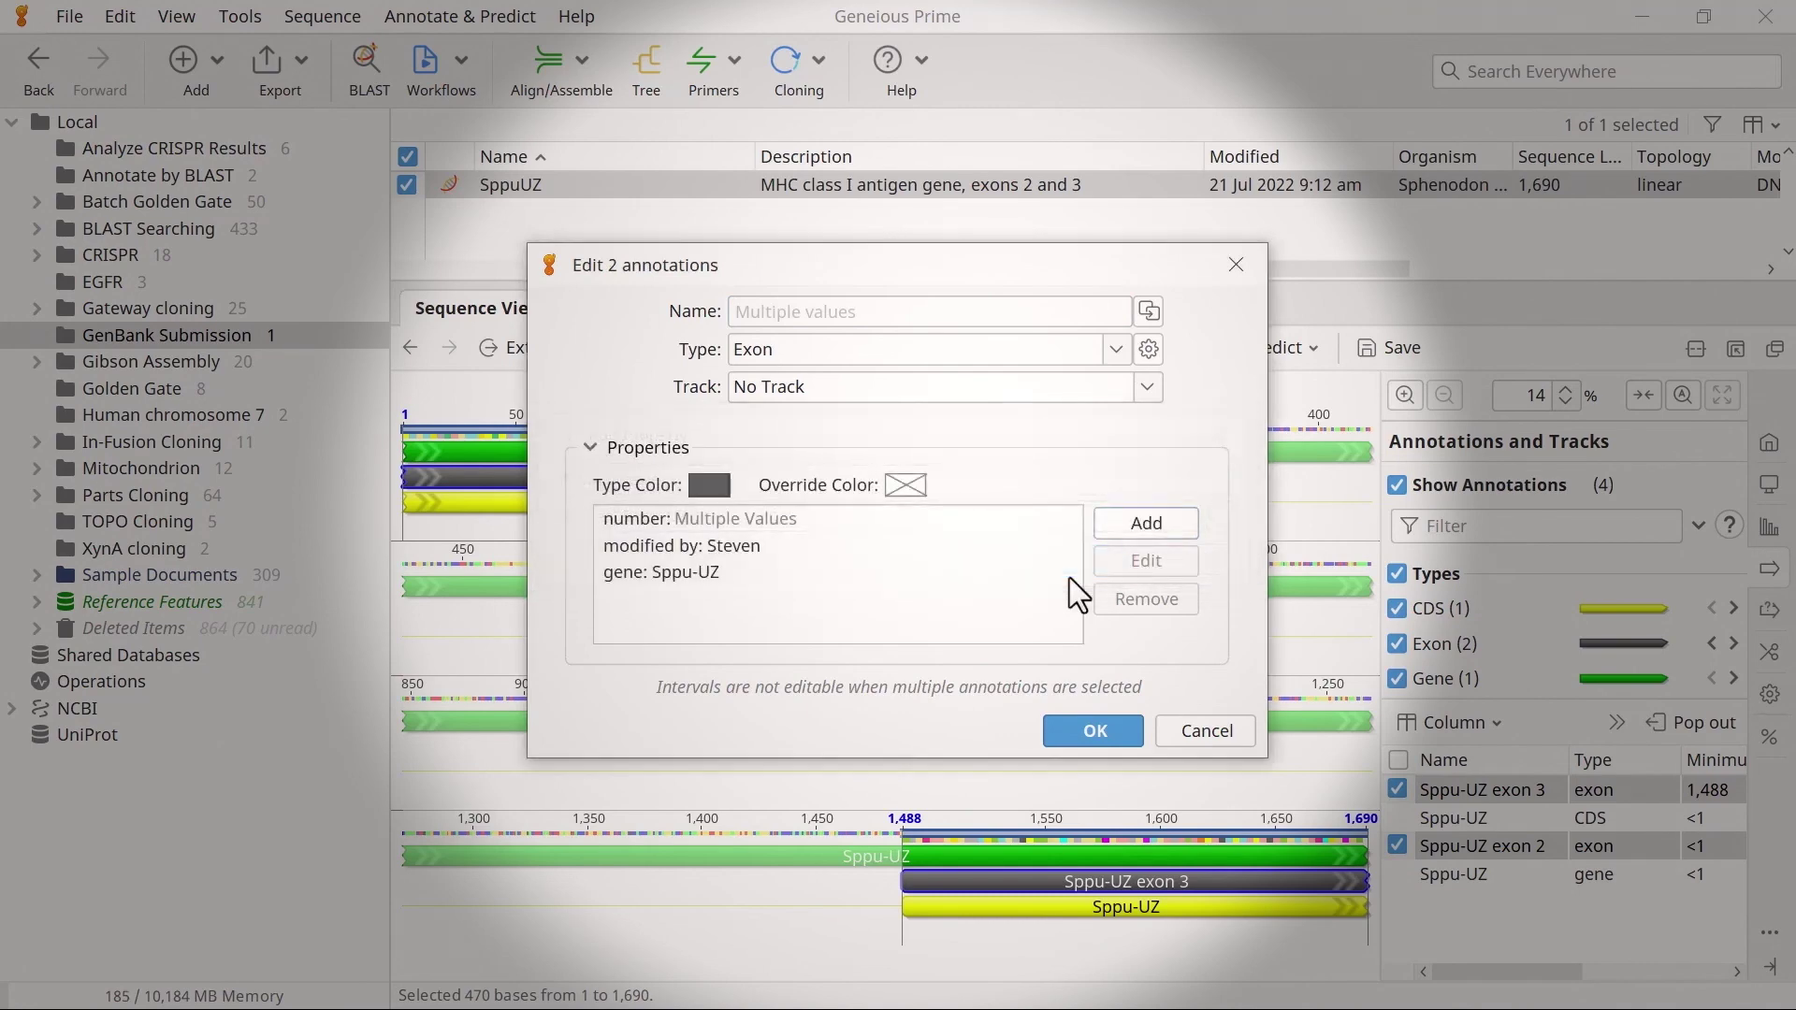
left_click(1066, 730)
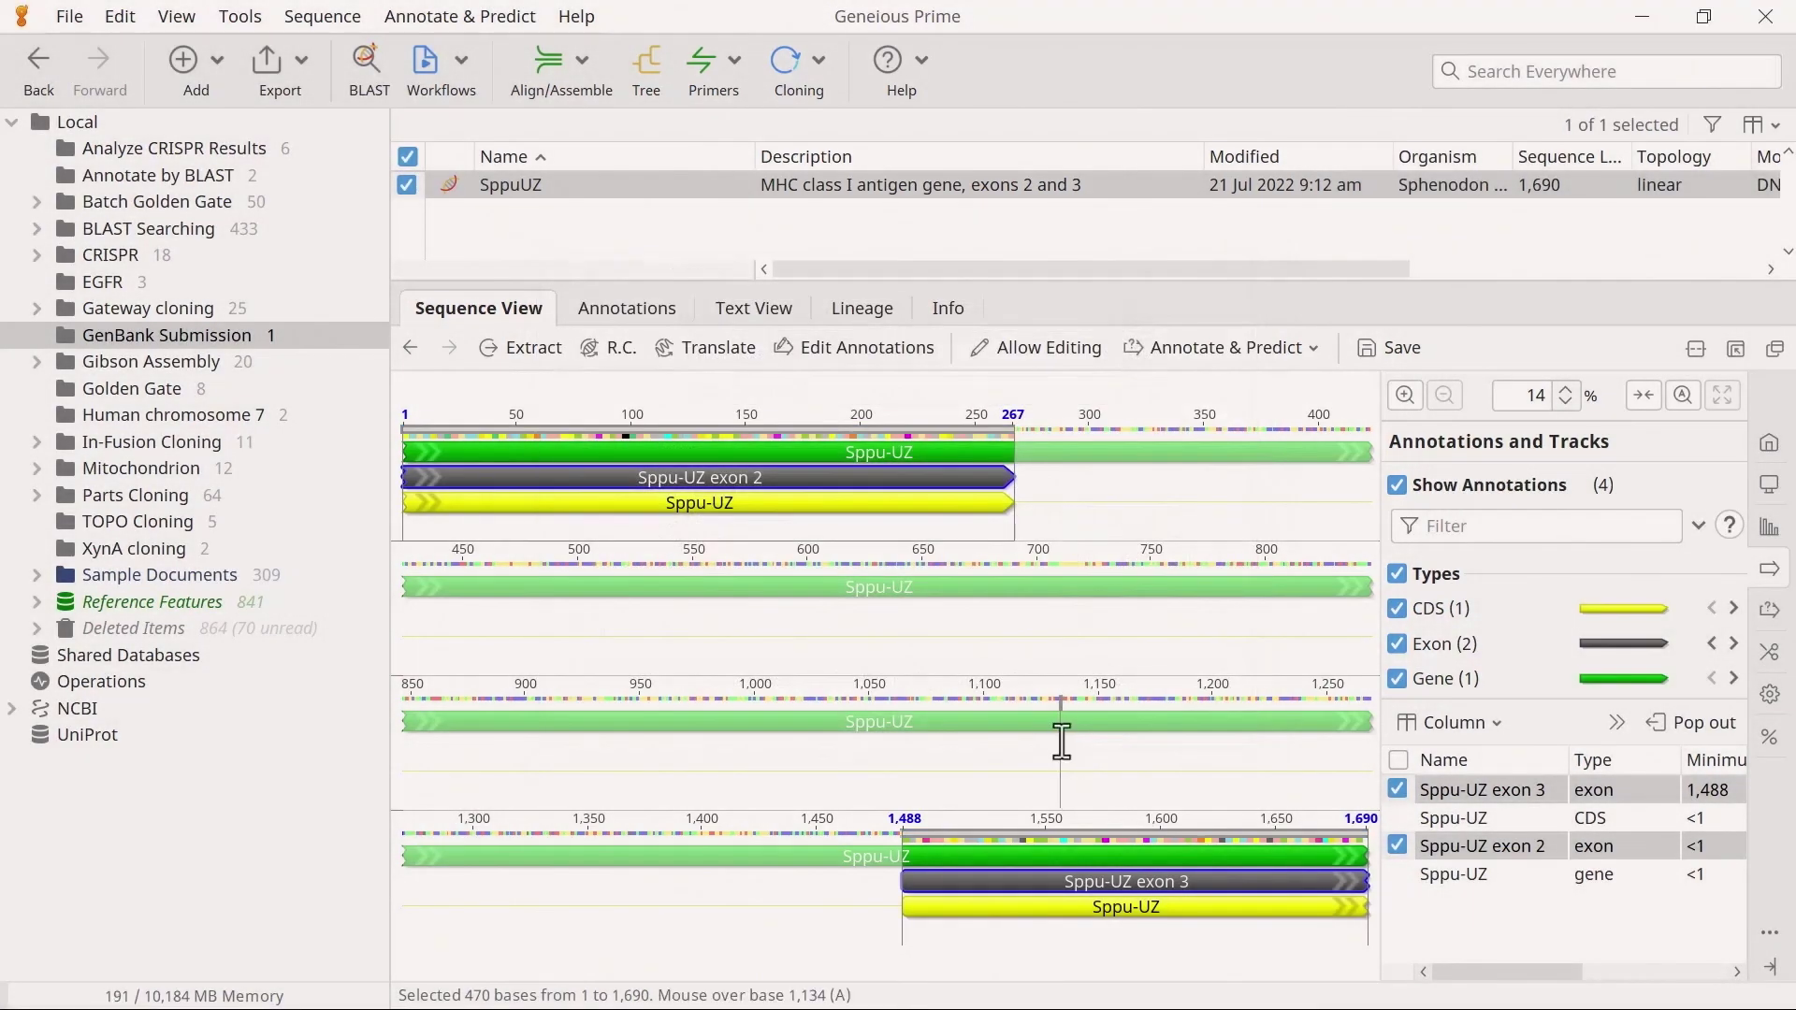